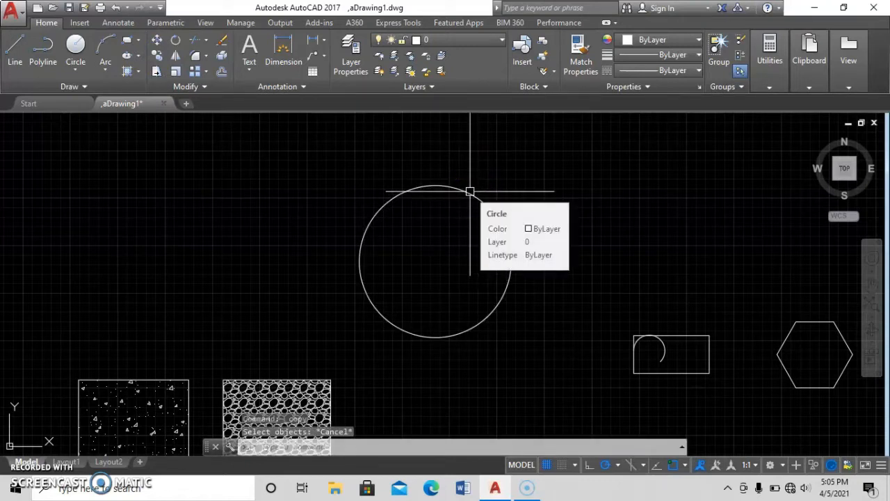
- Copy the circle from its centre horizontally to the right by about 224 units
{"action": "type", "text": "co"}
{"action": "key", "text": "Return"}
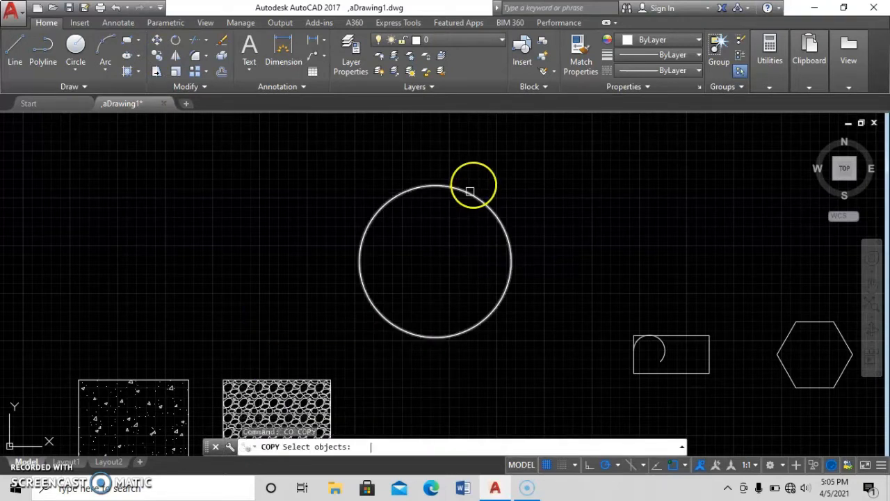
{"action": "left_click", "coordinate": [466, 197]}
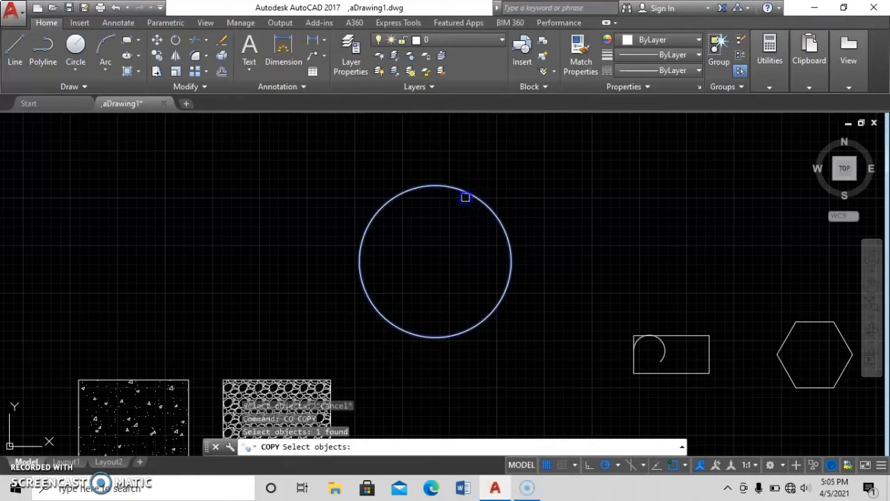
{"action": "key", "text": "Return"}
{"action": "left_click", "coordinate": [436, 261]}
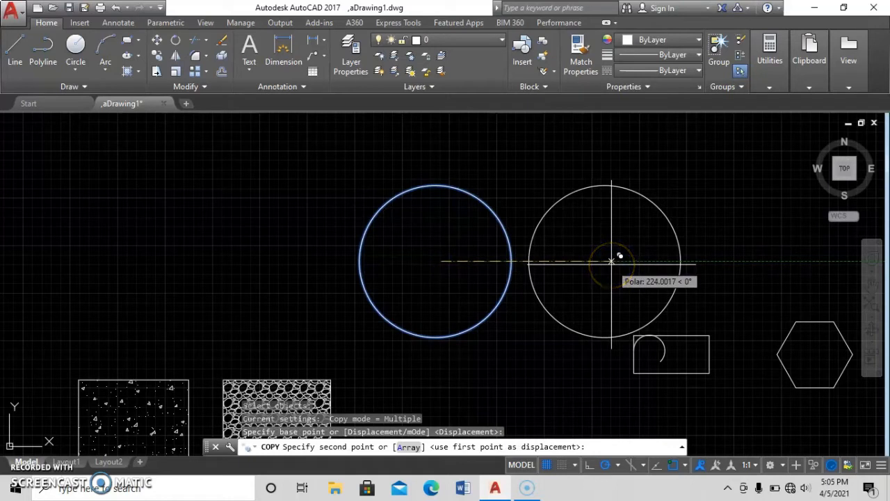
{"action": "left_click", "coordinate": [611, 265]}
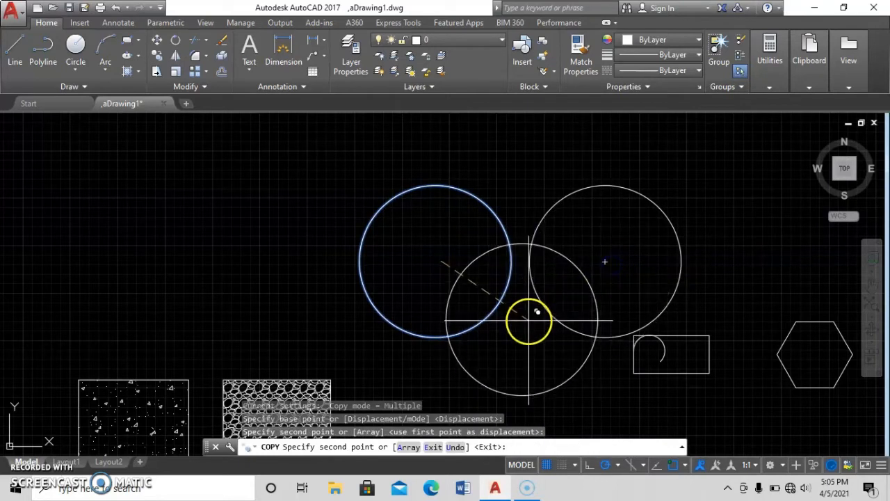
{"action": "key", "text": "Return"}
- Stretch the right end of the small rectangle horizontally outward from its upper-right corner, lengthening it toward the hexagon
{"action": "middle_click_drag", "start_coordinate": [446, 276], "coordinate": [370, 165]}
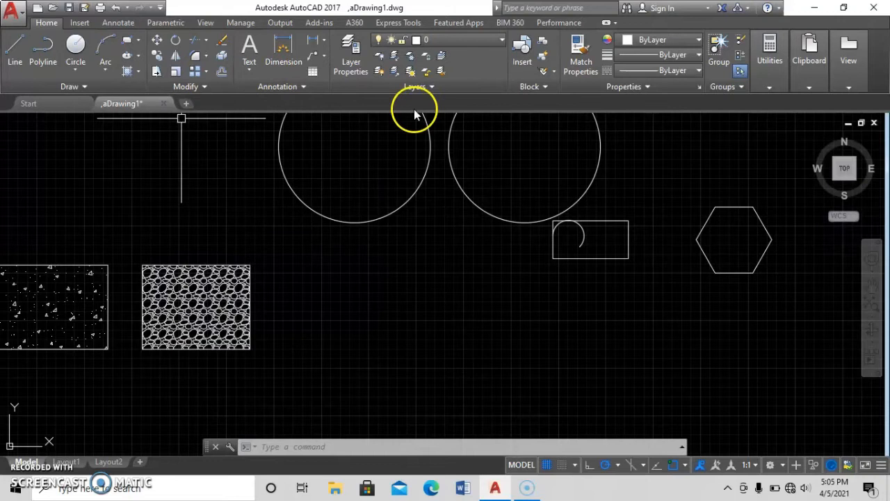
{"action": "key", "text": "Escape"}
{"action": "scroll", "coordinate": [658, 257], "scroll_direction": "up", "scroll_amount": 4}
{"action": "scroll", "coordinate": [588, 195], "scroll_direction": "up", "scroll_amount": 2}
{"action": "middle_click_drag", "start_coordinate": [590, 224], "coordinate": [548, 279]}
{"action": "scroll", "coordinate": [548, 279], "scroll_direction": "down", "scroll_amount": 2}
{"action": "type", "text": "s"}
{"action": "key", "text": "Return"}
{"action": "left_click", "coordinate": [588, 361]}
{"action": "left_click", "coordinate": [513, 204]}
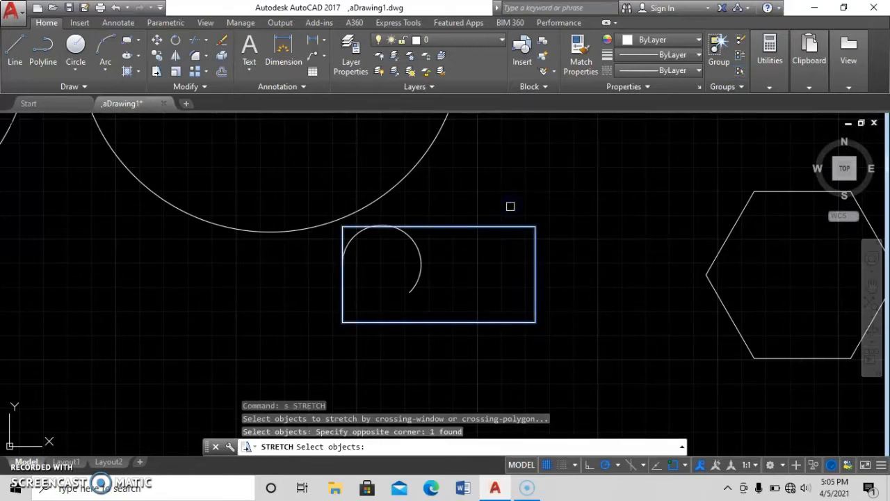
{"action": "key", "text": "Return"}
{"action": "left_click", "coordinate": [536, 227]}
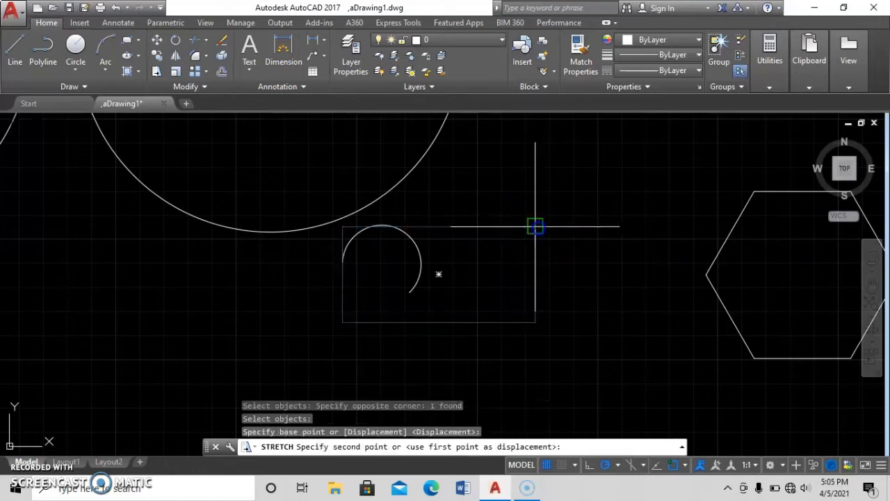
{"action": "left_click", "coordinate": [628, 227]}
{"action": "middle_click_drag", "start_coordinate": [493, 304], "coordinate": [304, 324]}
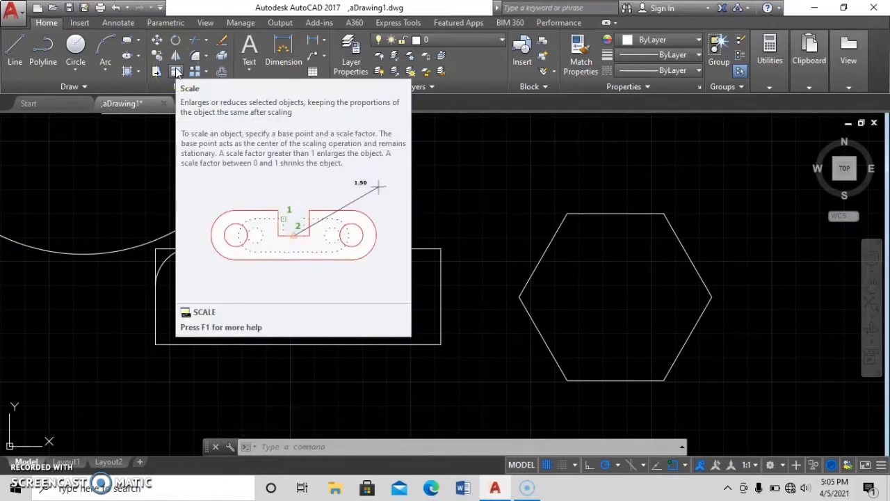
{"action": "scroll", "coordinate": [742, 417], "scroll_direction": "down", "scroll_amount": 3}
{"action": "scroll", "coordinate": [730, 407], "scroll_direction": "down", "scroll_amount": 7}
{"action": "scroll", "coordinate": [730, 402], "scroll_direction": "up", "scroll_amount": 5}
{"action": "middle_click_drag", "start_coordinate": [538, 414], "coordinate": [436, 297]}
{"action": "scroll", "coordinate": [606, 273], "scroll_direction": "up", "scroll_amount": 2}
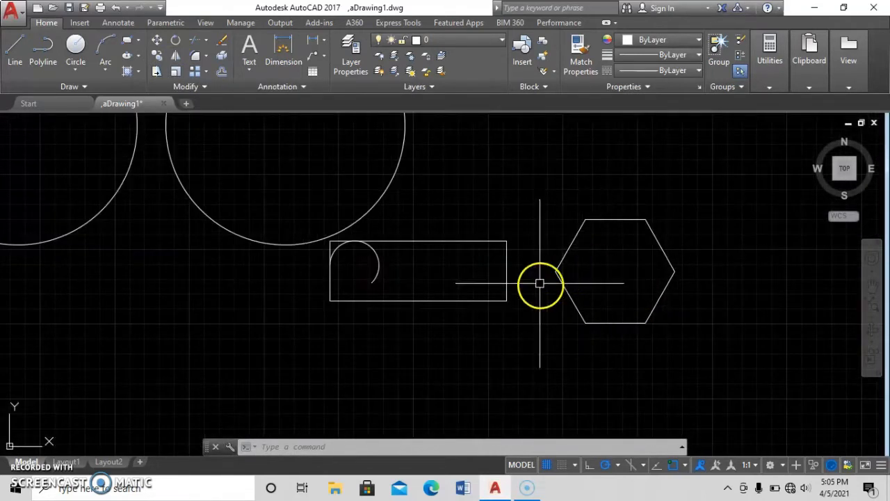
{"action": "left_click", "coordinate": [542, 191]}
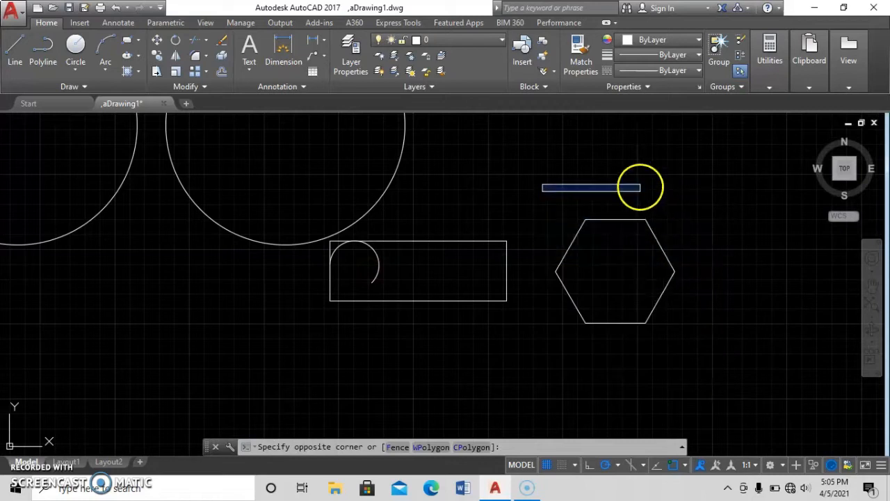
{"action": "left_click", "coordinate": [635, 184]}
{"action": "type", "text": "sc"}
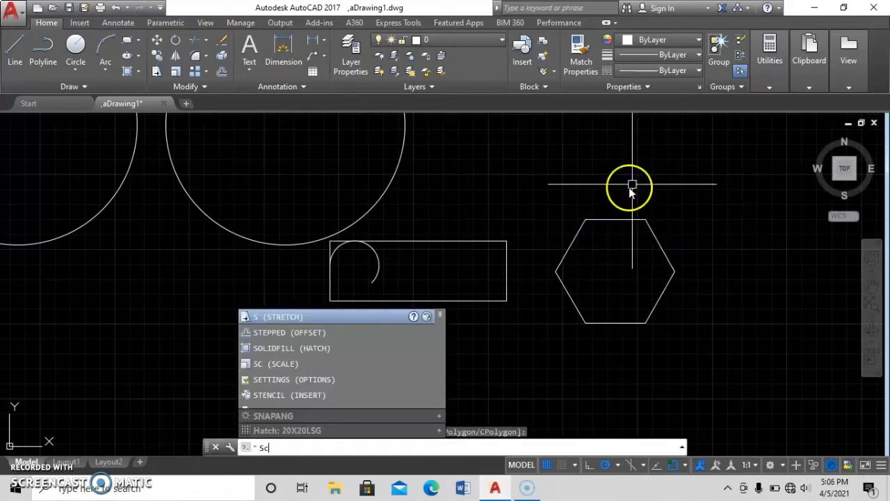
{"action": "key", "text": "Return"}
{"action": "left_click", "coordinate": [532, 202]}
{"action": "left_click", "coordinate": [560, 204]}
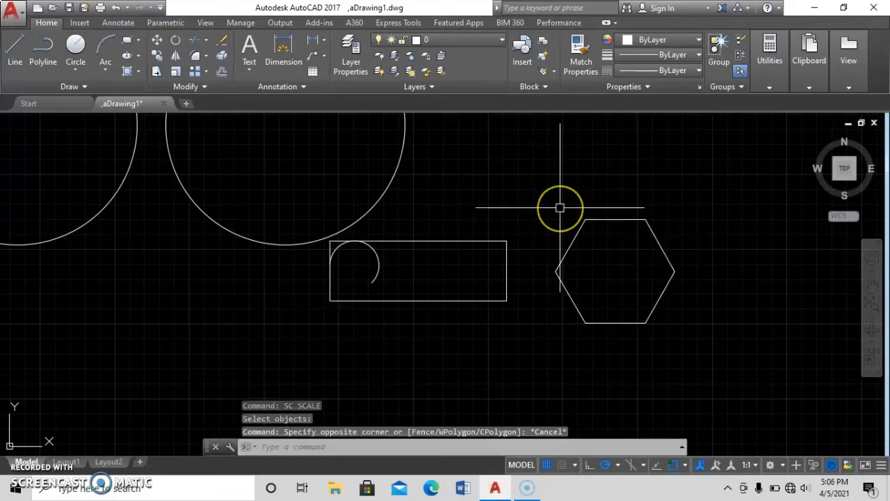
- Scale the hexagon by a factor of 2 about a base point on its lower-right edge
{"action": "left_click", "coordinate": [533, 199]}
{"action": "left_click", "coordinate": [697, 357]}
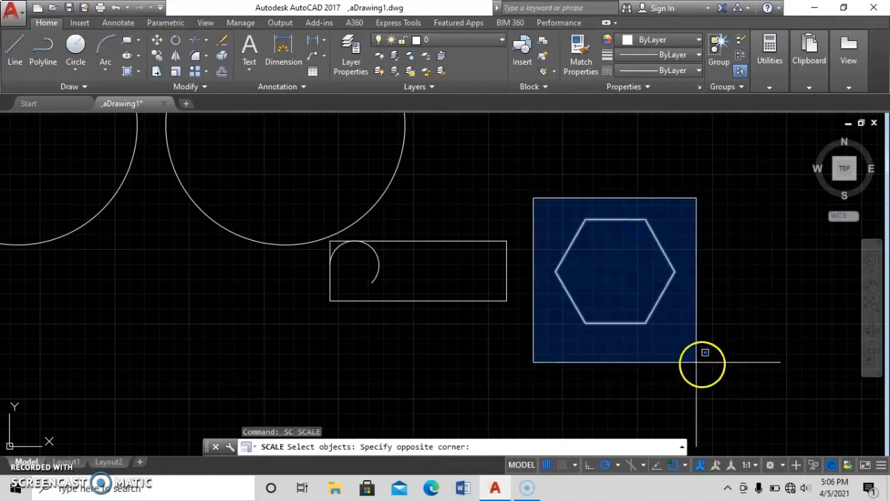
{"action": "key", "text": "Return"}
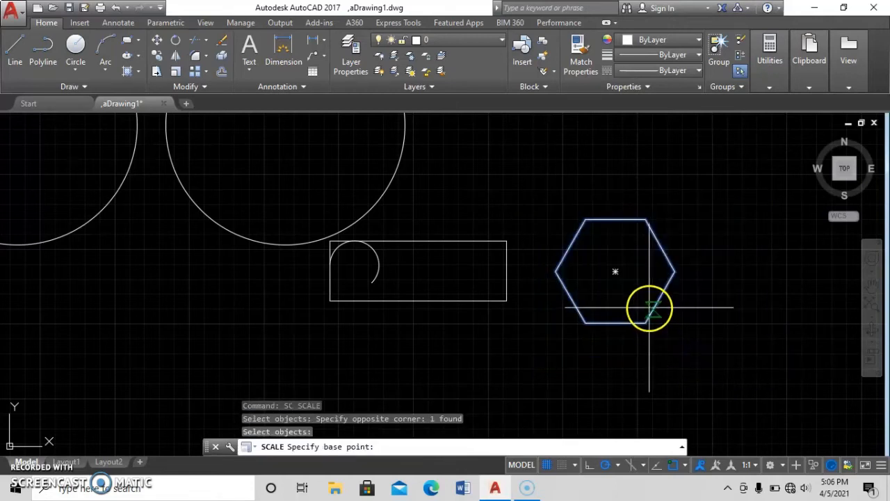
{"action": "left_click", "coordinate": [651, 307]}
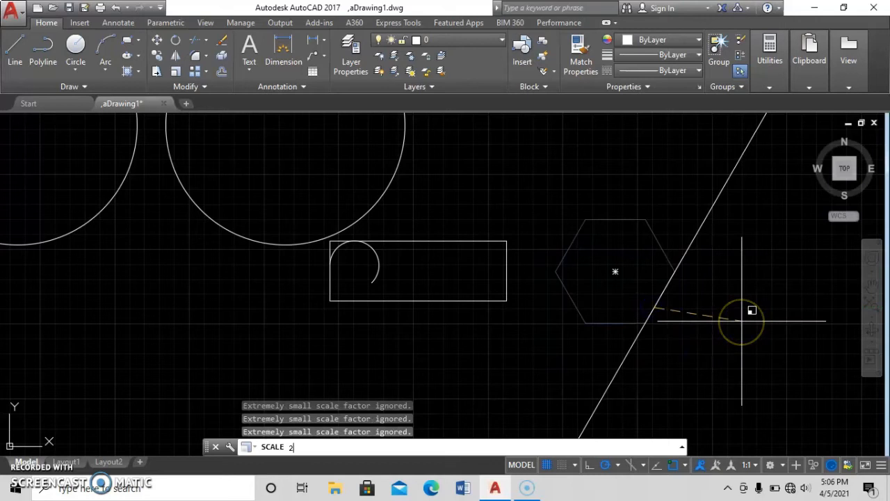
{"action": "type", "text": "2"}
{"action": "key", "text": "Return"}
- Move the enlarged hexagon horizontally to the right, clear of the rectangle
{"action": "left_click", "coordinate": [731, 385]}
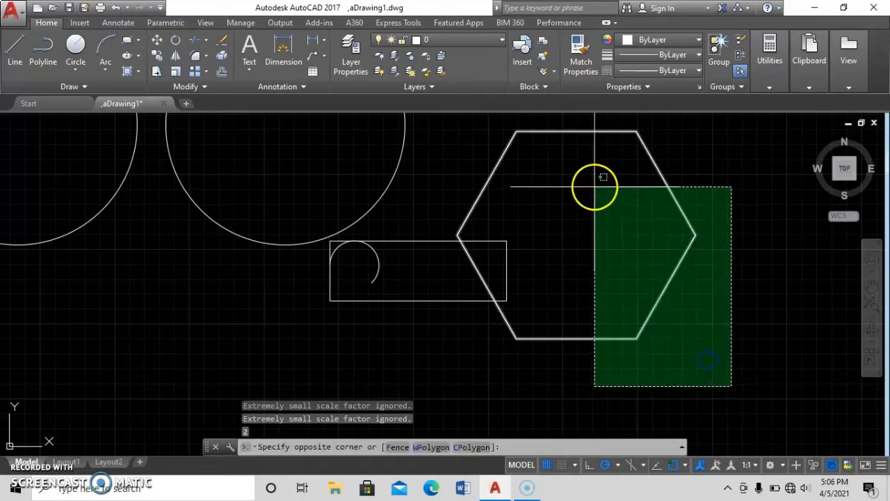
{"action": "left_click", "coordinate": [595, 186]}
{"action": "scroll", "coordinate": [550, 247], "scroll_direction": "down", "scroll_amount": 4}
{"action": "type", "text": "m"}
{"action": "key", "text": "Return"}
{"action": "left_click", "coordinate": [557, 327]}
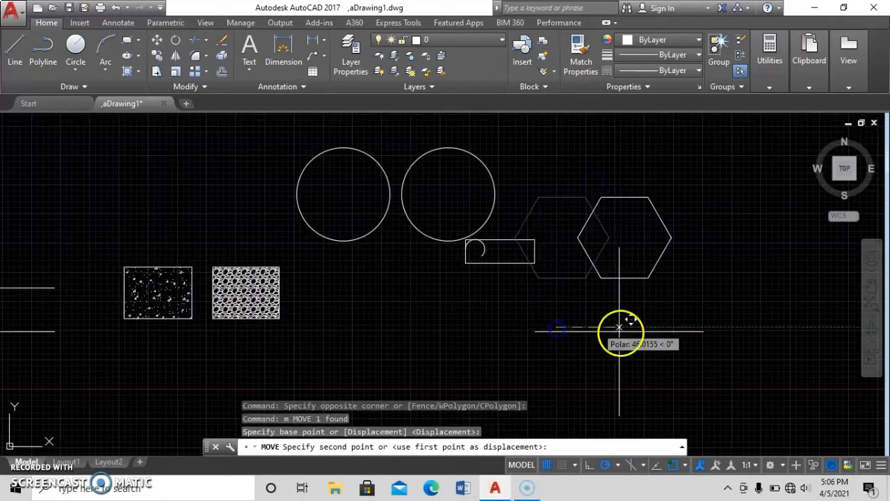
{"action": "left_click", "coordinate": [632, 329]}
{"action": "scroll", "coordinate": [490, 248], "scroll_direction": "up", "scroll_amount": 2}
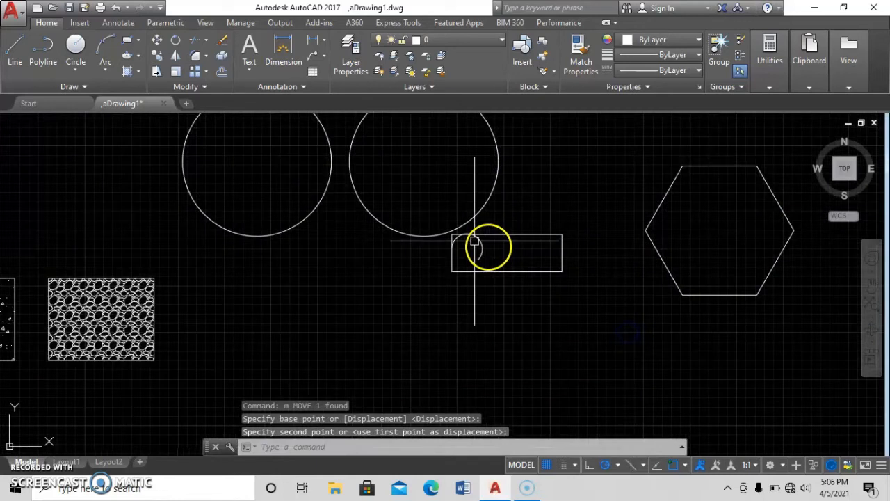
{"action": "left_click", "coordinate": [206, 57]}
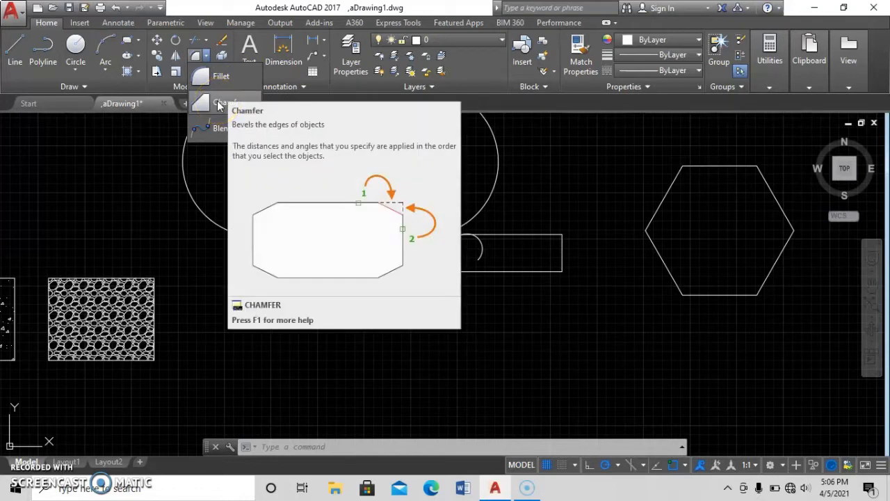
{"action": "scroll", "coordinate": [592, 237], "scroll_direction": "up", "scroll_amount": 6}
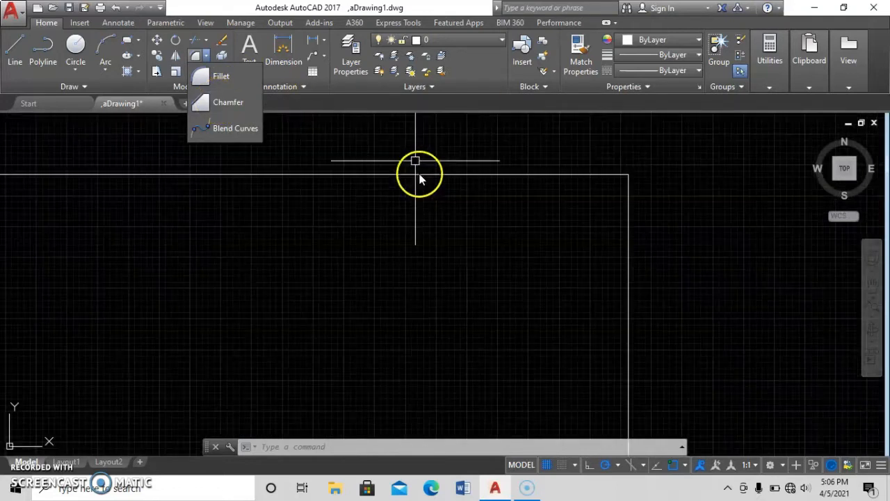
{"action": "left_click", "coordinate": [487, 249]}
{"action": "left_click", "coordinate": [480, 307]}
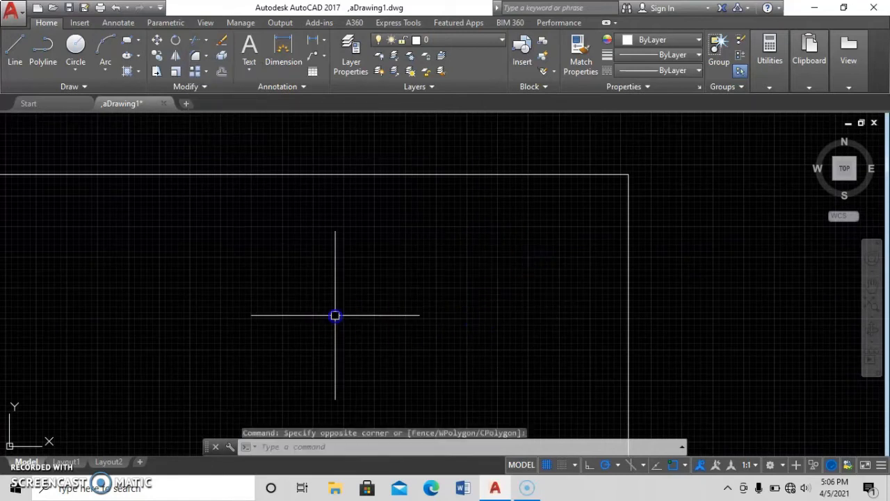
{"action": "left_click", "coordinate": [313, 306]}
{"action": "type", "text": "c"}
{"action": "key", "text": "Return"}
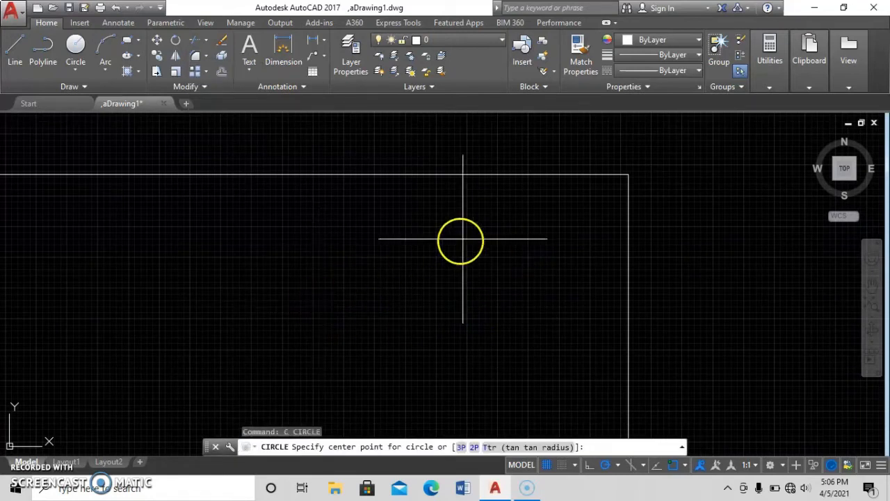
{"action": "key", "text": "Escape"}
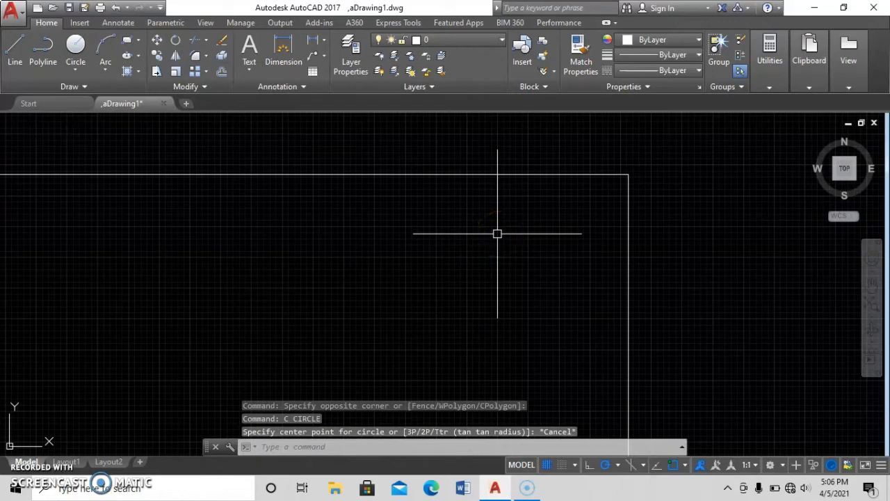
- Fillet the rectangle's upper-right corner with a radius of 50
{"action": "type", "text": "f"}
{"action": "key", "text": "Return"}
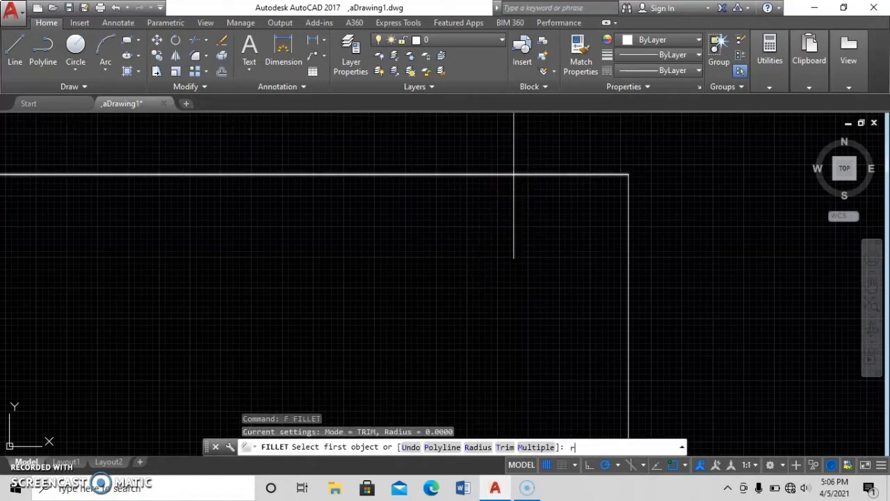
{"action": "type", "text": "r"}
{"action": "key", "text": "Return"}
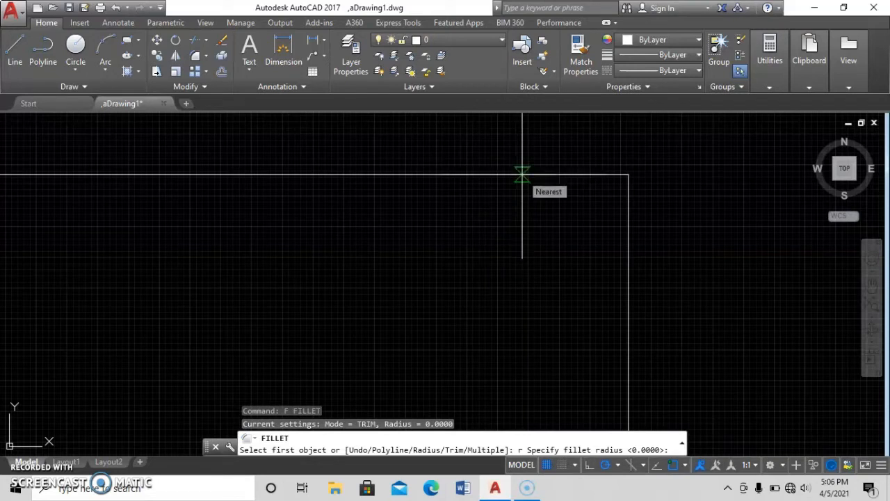
{"action": "type", "text": "1"}
{"action": "key", "text": "BackSpace"}
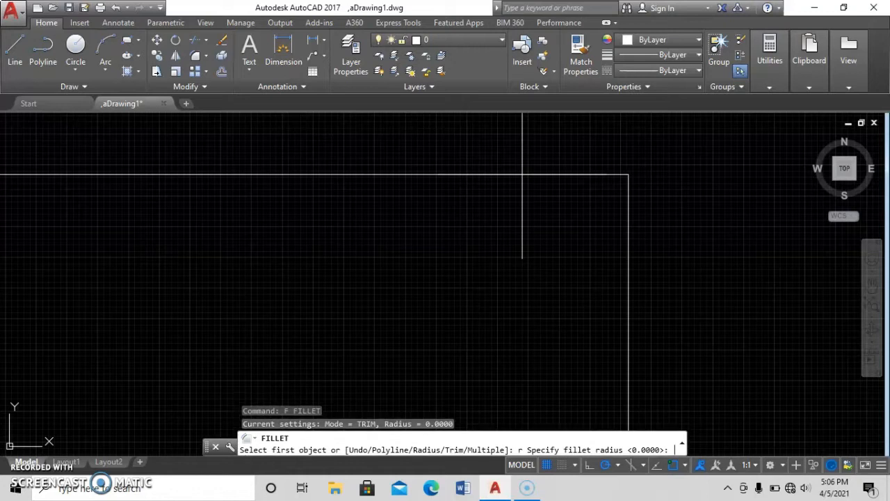
{"action": "type", "text": "50"}
{"action": "key", "text": "Return"}
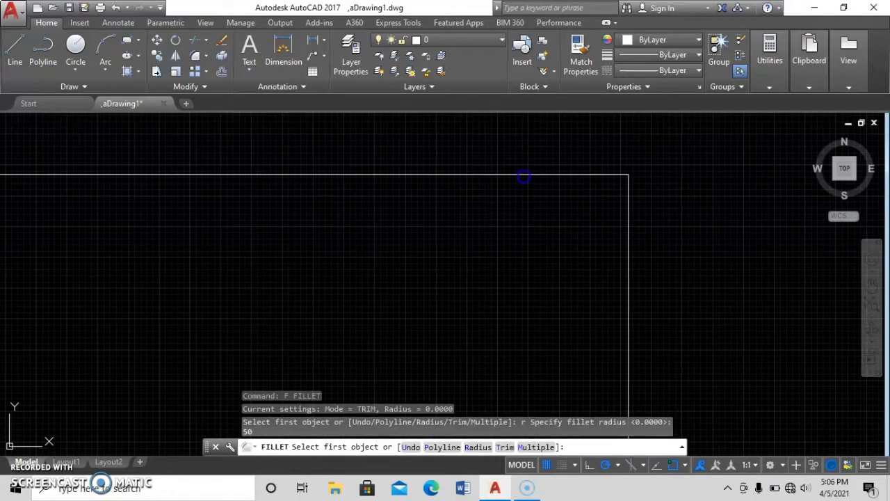
{"action": "left_click", "coordinate": [524, 174]}
{"action": "left_click", "coordinate": [628, 261]}
- Try to chamfer the rectangle's left side with the arc inside it
{"action": "scroll", "coordinate": [612, 252], "scroll_direction": "down", "scroll_amount": 4}
{"action": "middle_click_drag", "start_coordinate": [604, 336], "coordinate": [599, 317]}
{"action": "scroll", "coordinate": [580, 294], "scroll_direction": "up", "scroll_amount": 2}
{"action": "middle_click_drag", "start_coordinate": [569, 273], "coordinate": [526, 308]}
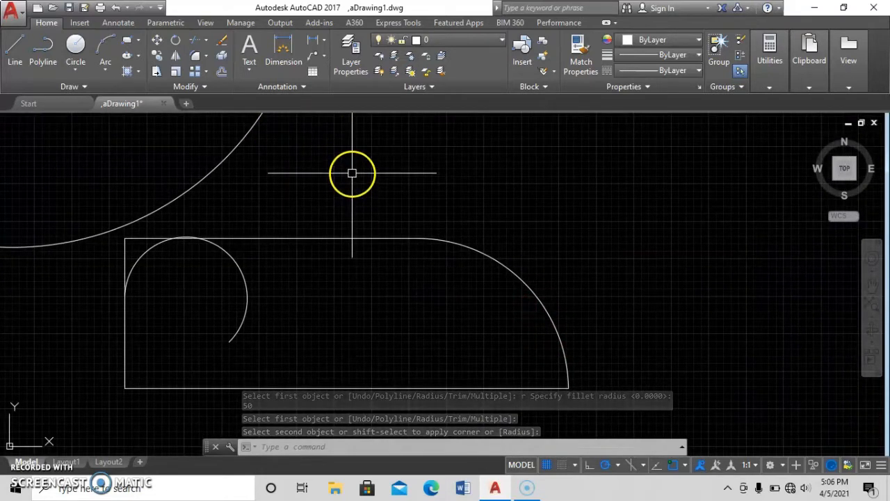
{"action": "type", "text": "cha"}
{"action": "key", "text": "Return"}
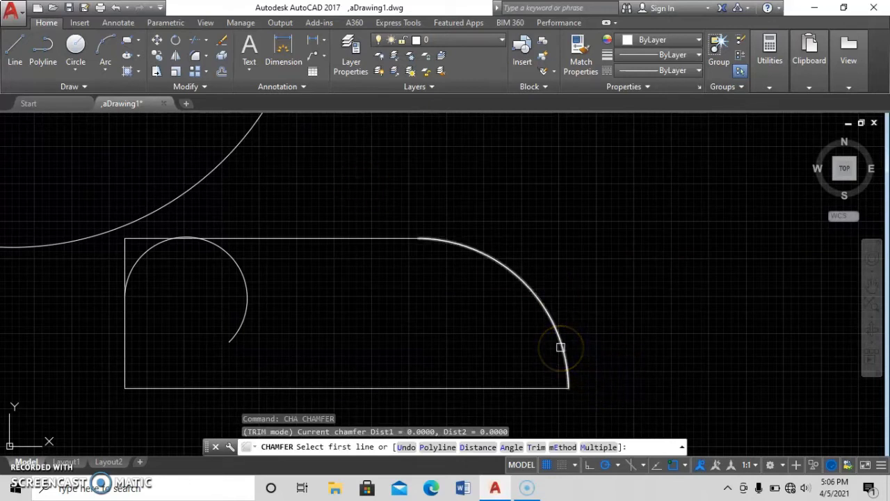
{"action": "scroll", "coordinate": [529, 354], "scroll_direction": "down", "scroll_amount": 2}
{"action": "scroll", "coordinate": [220, 382], "scroll_direction": "up", "scroll_amount": 4}
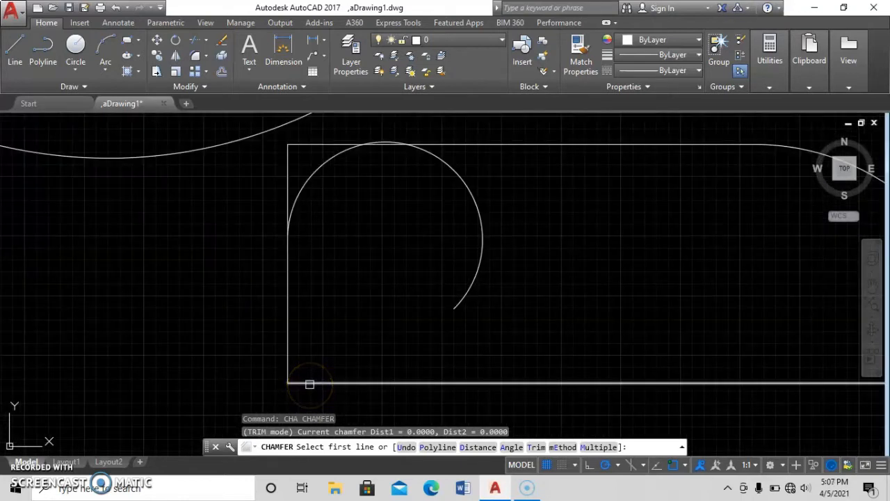
{"action": "left_click", "coordinate": [313, 154]}
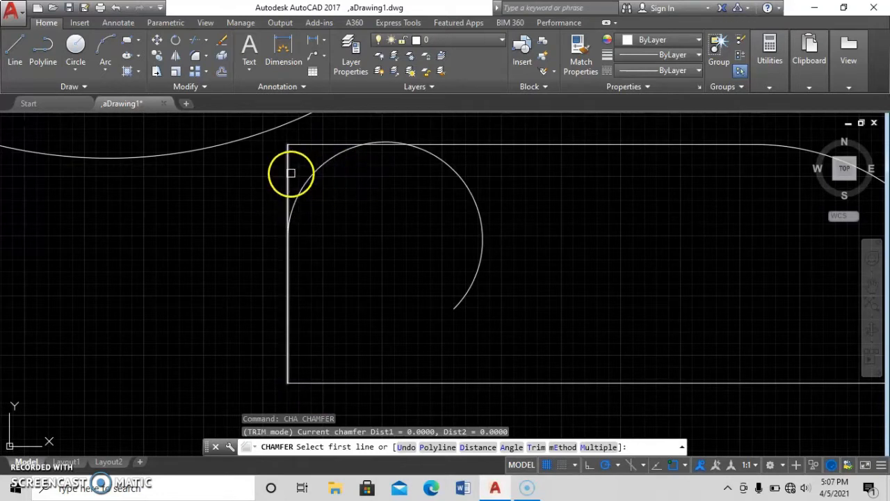
{"action": "left_click", "coordinate": [287, 178]}
{"action": "left_click", "coordinate": [301, 185]}
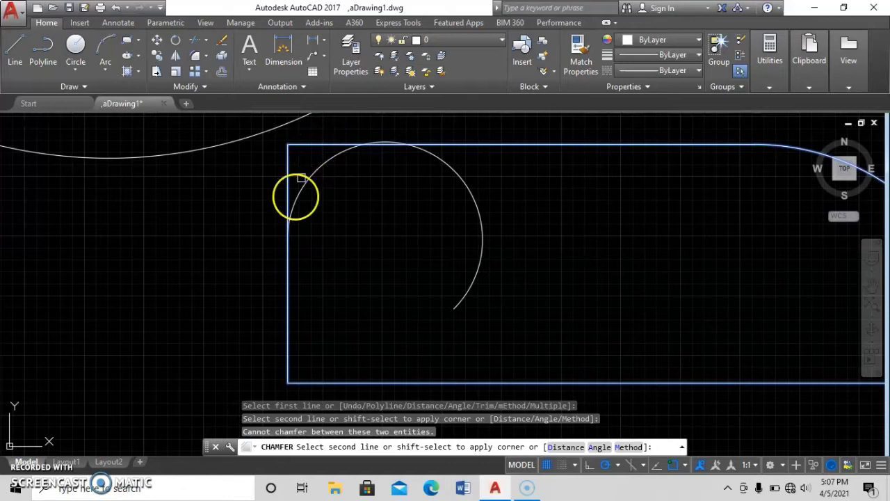
{"action": "left_click", "coordinate": [301, 178]}
{"action": "scroll", "coordinate": [673, 257], "scroll_direction": "down", "scroll_amount": 4}
{"action": "left_click", "coordinate": [624, 250]}
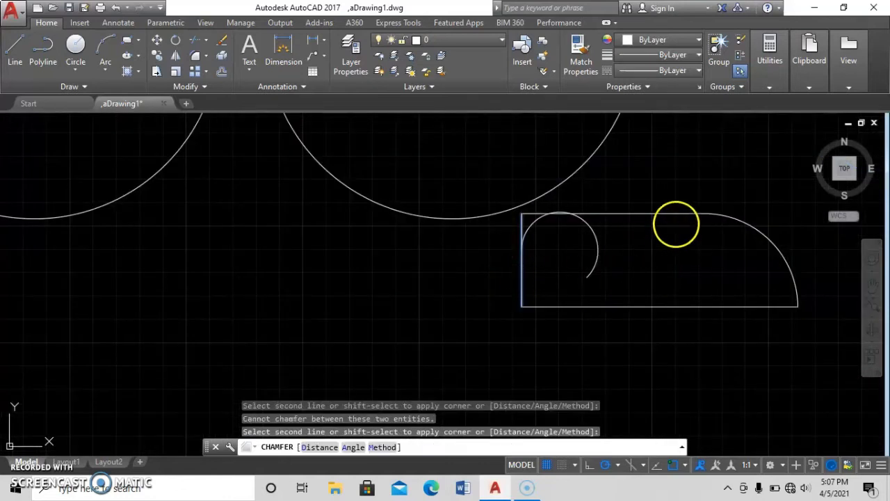
{"action": "key", "text": "Escape"}
{"action": "key", "text": "Escape"}
{"action": "type", "text": "cha"}
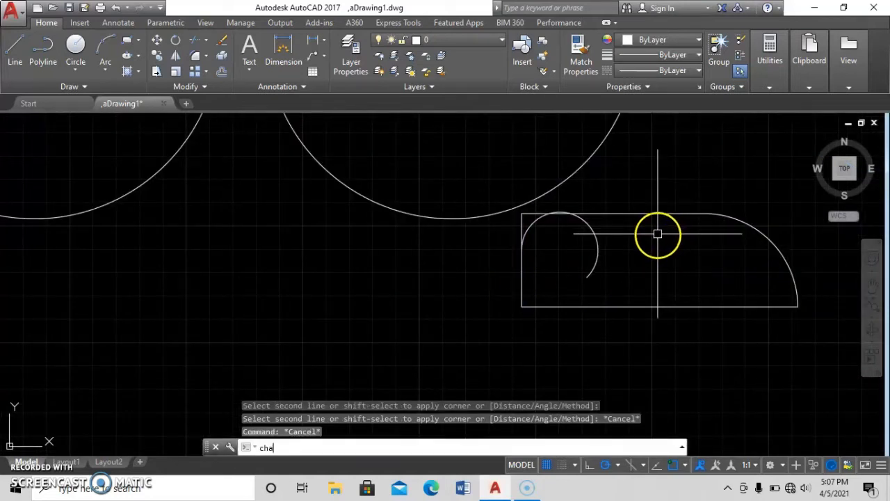
{"action": "key", "text": "Return"}
{"action": "left_click", "coordinate": [686, 213]}
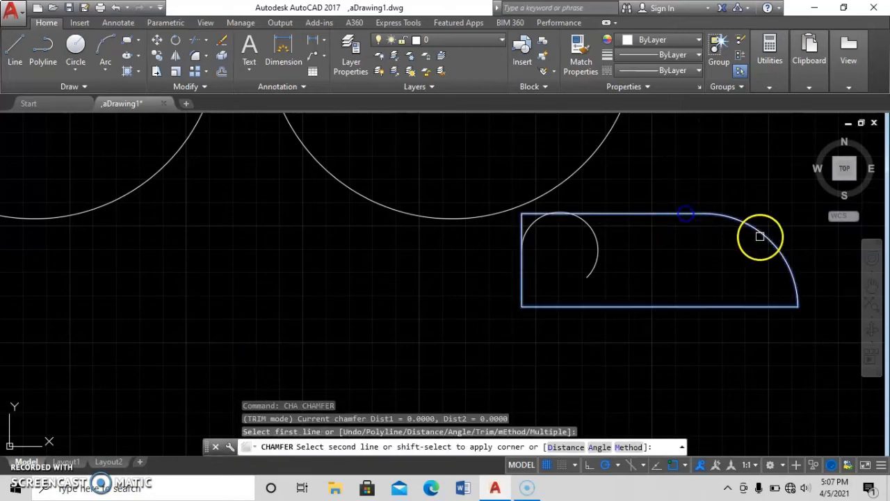
{"action": "key", "text": "Escape"}
{"action": "key", "text": "Escape"}
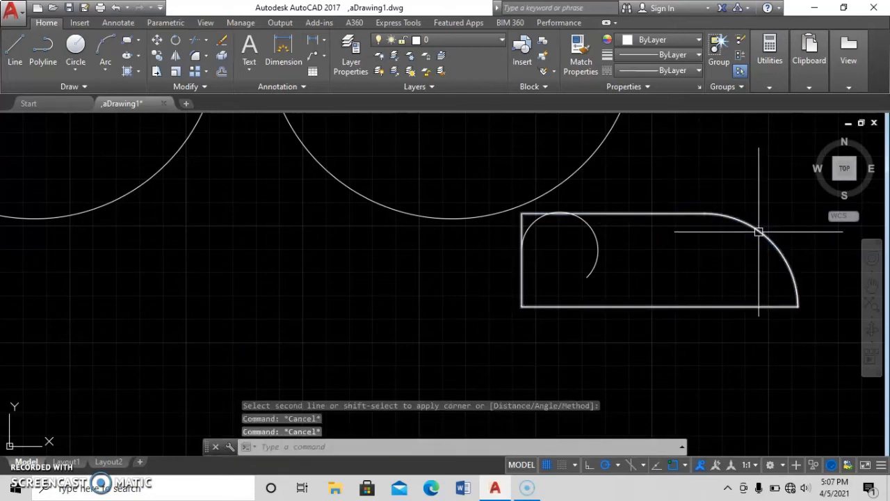
- Undo the chamfer attempts and the fillet on the rectangle's upper-right corner
{"action": "key", "text": "ctrl+z"}
{"action": "key", "text": "ctrl+z"}
{"action": "key", "text": "ctrl+z"}
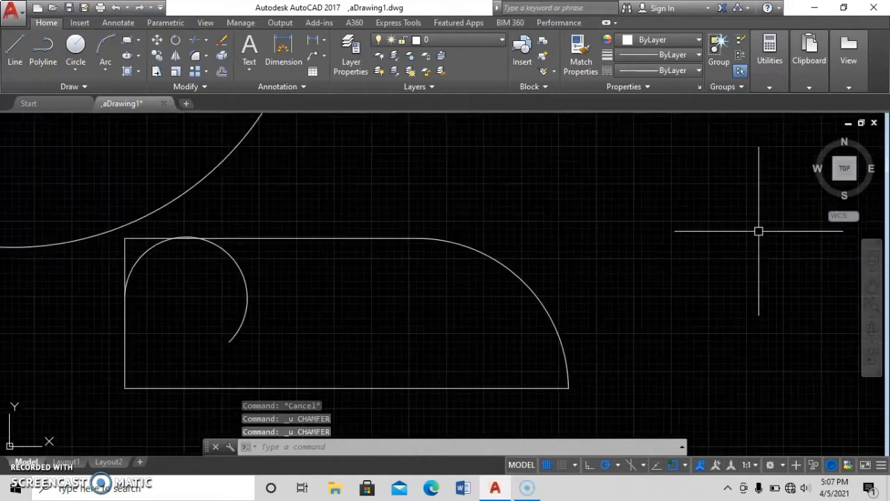
{"action": "key", "text": "ctrl+z"}
- Fillet the rectangle's upper-right corner with a radius of 20
{"action": "type", "text": "c"}
{"action": "key", "text": "BackSpace"}
{"action": "type", "text": "f"}
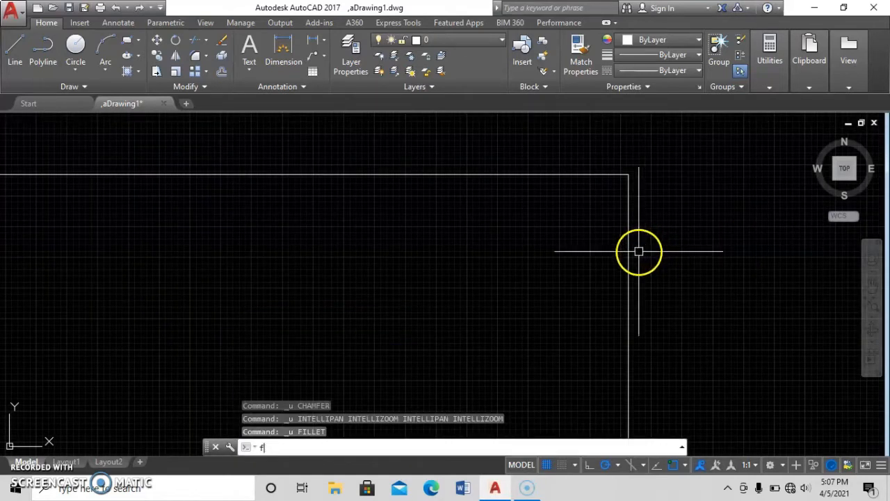
{"action": "key", "text": "Return"}
{"action": "type", "text": "r"}
{"action": "key", "text": "Return"}
{"action": "type", "text": "20"}
{"action": "key", "text": "Return"}
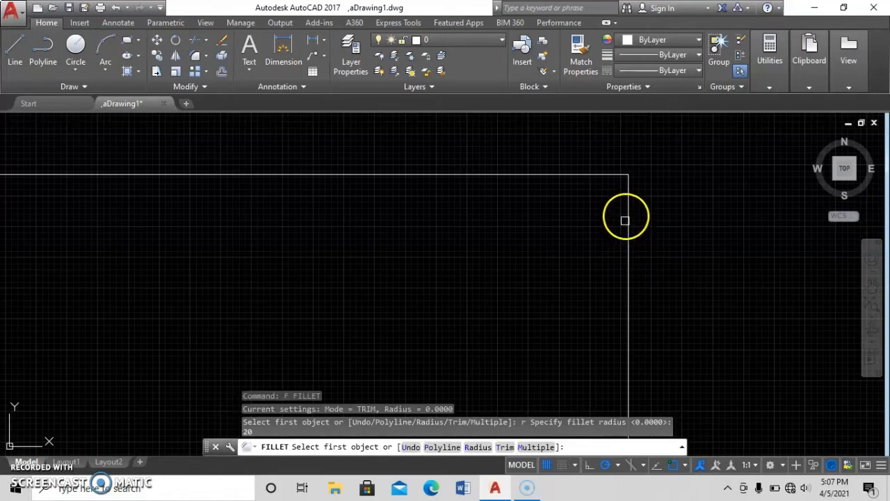
{"action": "left_click", "coordinate": [626, 207]}
{"action": "left_click", "coordinate": [594, 176]}
{"action": "key", "text": "Escape"}
- Chamfer the rectangle's top and right sides with zero distances to square off the rounded corner
{"action": "type", "text": "cha"}
{"action": "key", "text": "Return"}
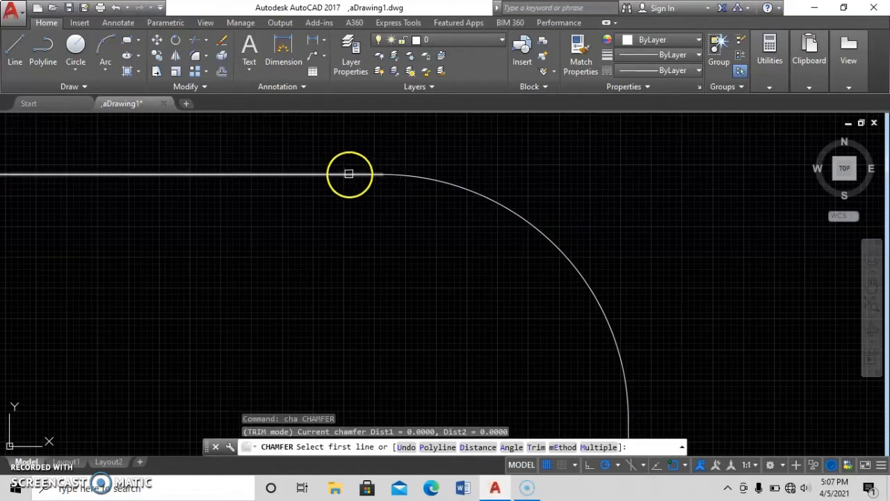
{"action": "left_click", "coordinate": [345, 177]}
{"action": "scroll", "coordinate": [498, 223], "scroll_direction": "down", "scroll_amount": 3}
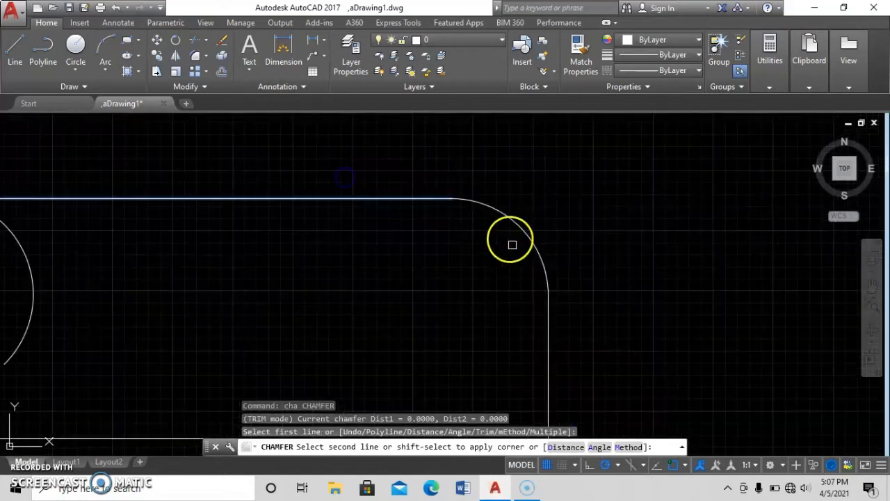
{"action": "left_click", "coordinate": [548, 324]}
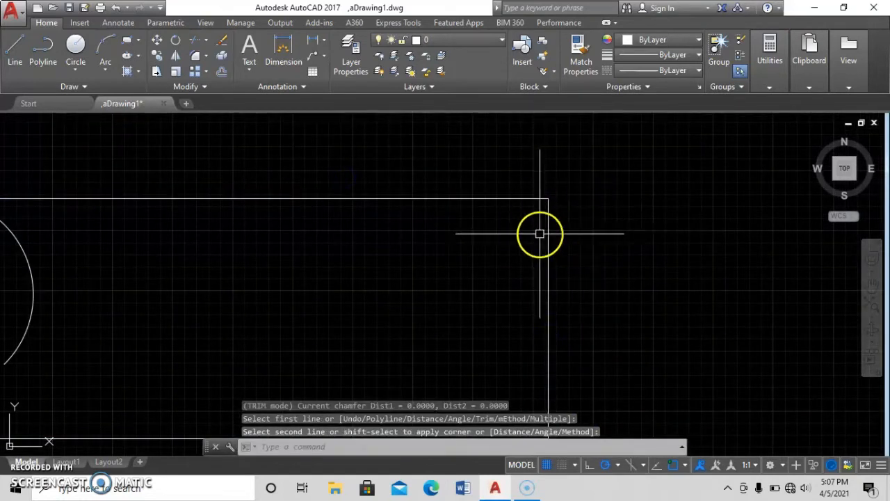
- Erase the left one of the two large circles
{"action": "scroll", "coordinate": [587, 215], "scroll_direction": "down", "scroll_amount": 2}
{"action": "middle_click_drag", "start_coordinate": [582, 285], "coordinate": [584, 288]}
{"action": "scroll", "coordinate": [539, 231], "scroll_direction": "down", "scroll_amount": 2}
{"action": "mouse_move", "coordinate": [538, 228]}
{"action": "middle_mouse_down"}
{"action": "mouse_move", "coordinate": [540, 290]}
{"action": "mouse_move", "coordinate": [546, 278]}
{"action": "mouse_move", "coordinate": [528, 249]}
{"action": "middle_mouse_up"}
{"action": "scroll", "coordinate": [550, 307], "scroll_direction": "up", "scroll_amount": 2}
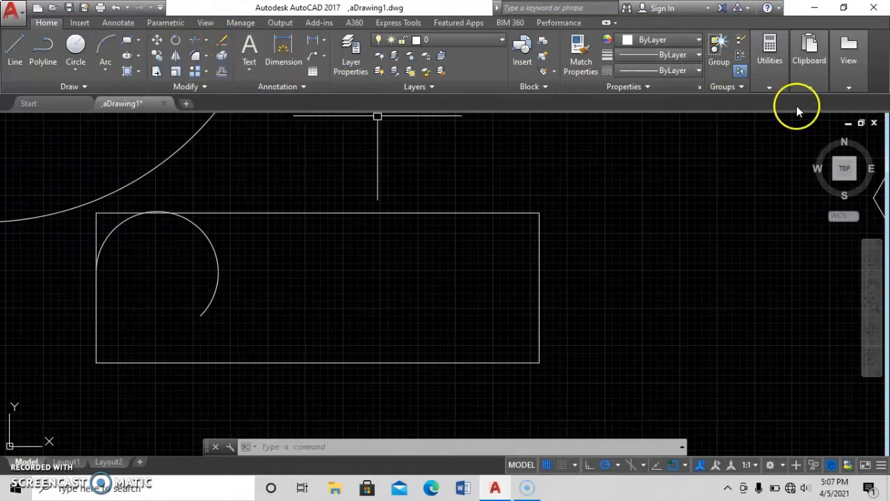
{"action": "type", "text": "e"}
{"action": "key", "text": "Return"}
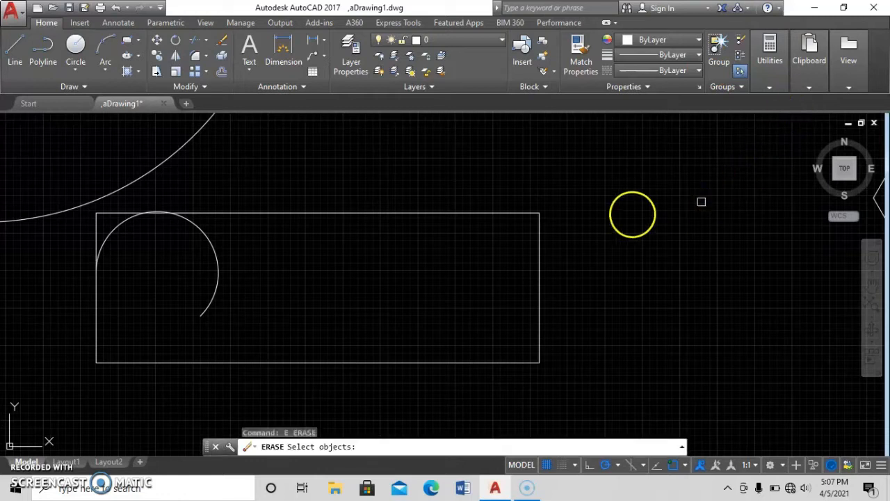
{"action": "left_click", "coordinate": [489, 211]}
{"action": "scroll", "coordinate": [557, 299], "scroll_direction": "down", "scroll_amount": 5}
{"action": "scroll", "coordinate": [493, 299], "scroll_direction": "up", "scroll_amount": 4}
{"action": "scroll", "coordinate": [498, 301], "scroll_direction": "down", "scroll_amount": 6}
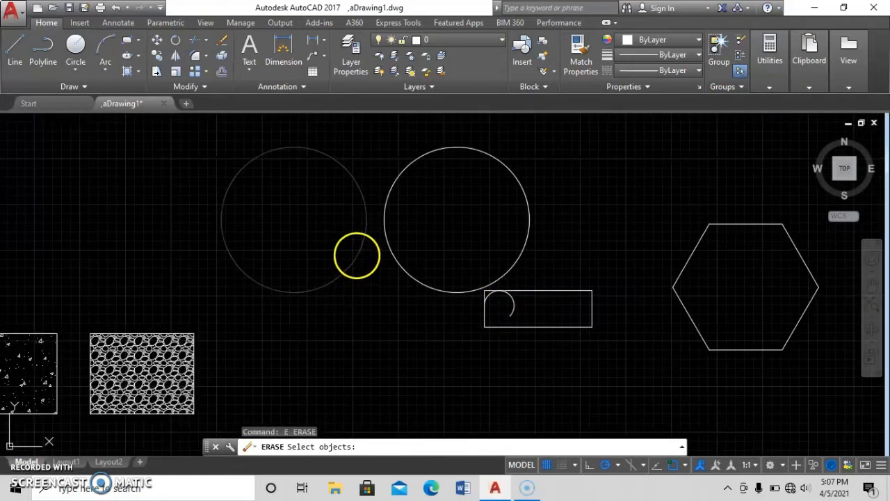
{"action": "left_click", "coordinate": [357, 256]}
{"action": "key", "text": "Return"}
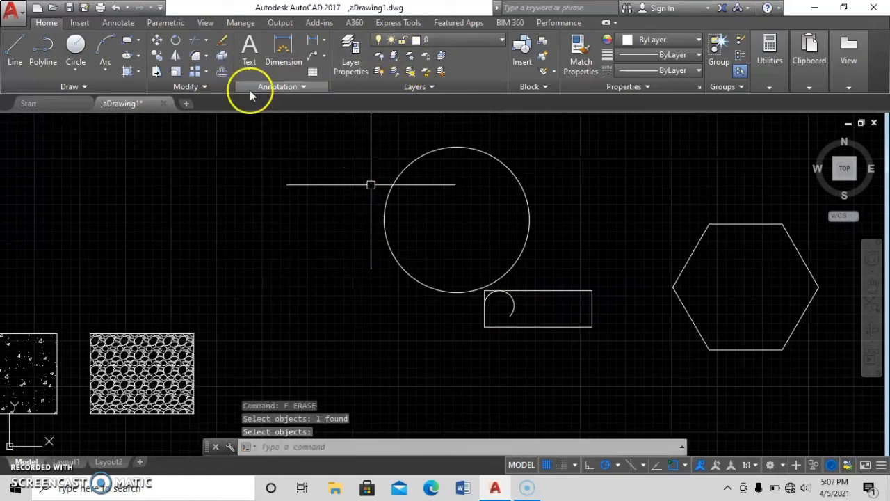
- Trim away the rectangle's upper-left corner outside the arc and the arc's crown above the top side
{"action": "left_click", "coordinate": [195, 40]}
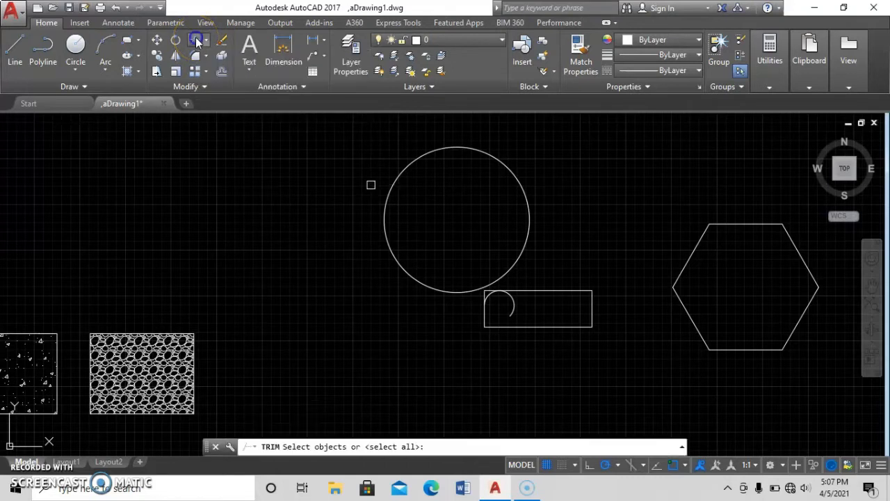
{"action": "scroll", "coordinate": [525, 305], "scroll_direction": "up", "scroll_amount": 2}
{"action": "scroll", "coordinate": [429, 274], "scroll_direction": "up", "scroll_amount": 2}
{"action": "scroll", "coordinate": [441, 243], "scroll_direction": "up", "scroll_amount": 1}
{"action": "scroll", "coordinate": [416, 261], "scroll_direction": "up", "scroll_amount": 1}
{"action": "key", "text": "Escape"}
{"action": "type", "text": "tr"}
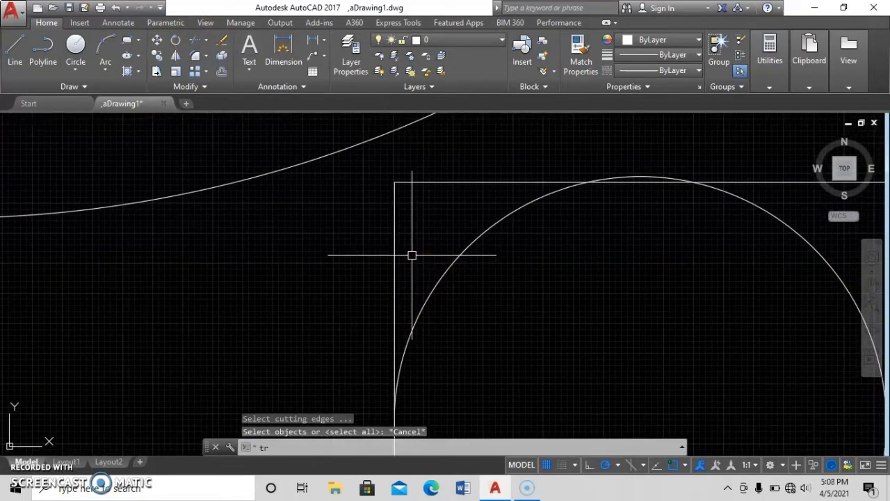
{"action": "key", "text": "Return"}
{"action": "right_click", "coordinate": [395, 232]}
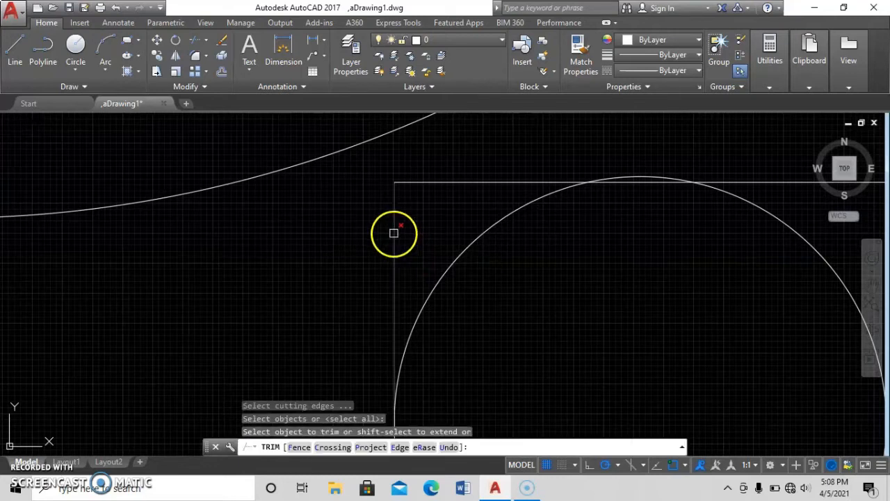
{"action": "left_click", "coordinate": [394, 233]}
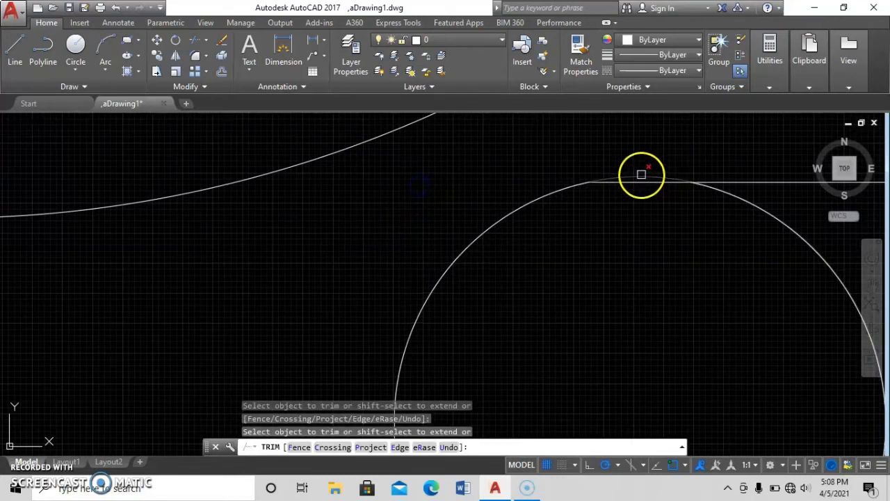
{"action": "scroll", "coordinate": [530, 226], "scroll_direction": "down", "scroll_amount": 3}
{"action": "key", "text": "Escape"}
- Erase the leftover arc piece inside the rectangle
{"action": "left_click", "coordinate": [656, 275]}
{"action": "left_click", "coordinate": [566, 309]}
{"action": "type", "text": "e"}
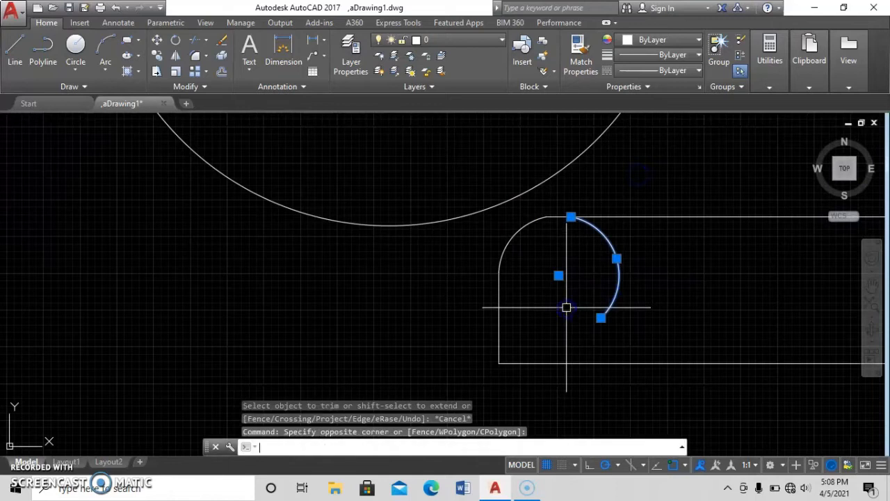
{"action": "key", "text": "Return"}
{"action": "scroll", "coordinate": [443, 176], "scroll_direction": "down", "scroll_amount": 1}
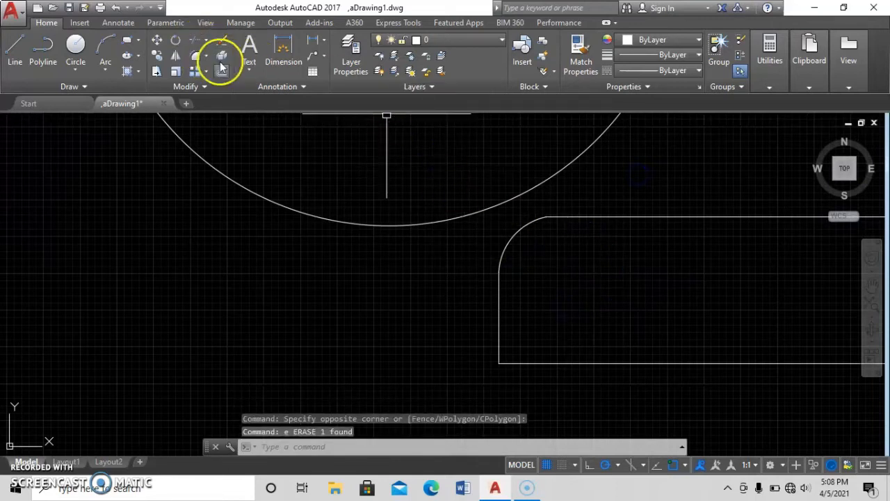
{"action": "left_click", "coordinate": [198, 87]}
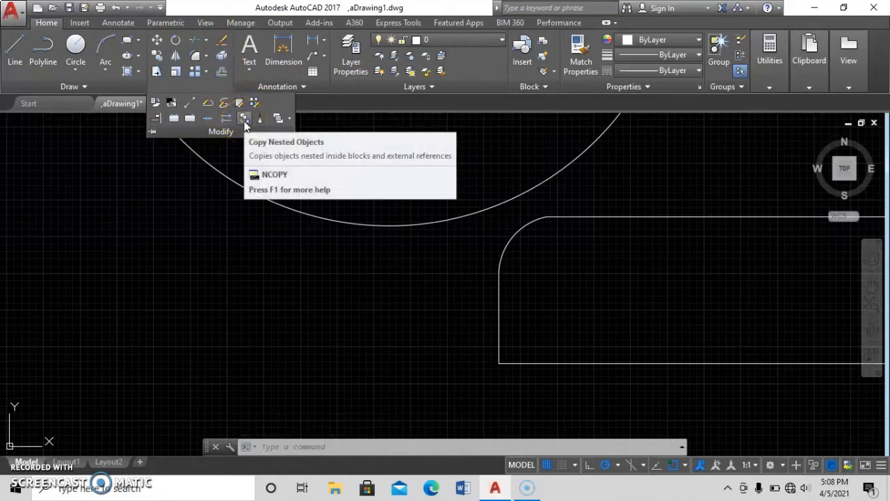
{"action": "left_click", "coordinate": [224, 102]}
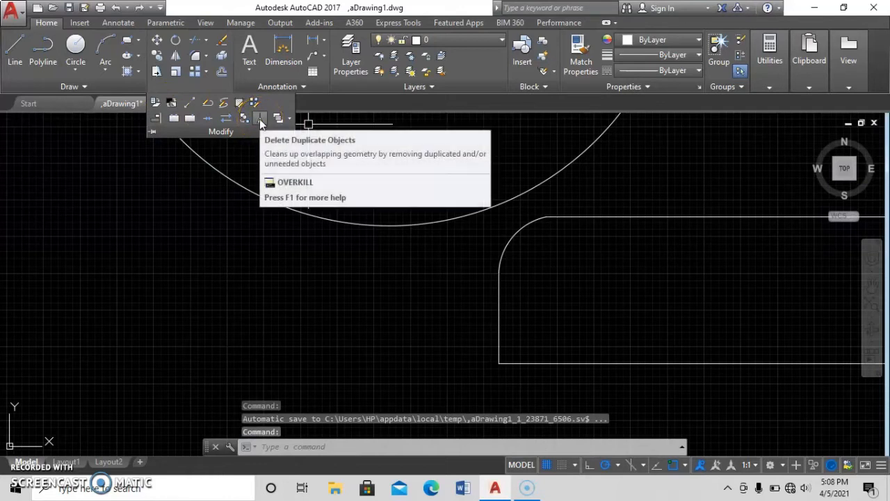
{"action": "left_click", "coordinate": [434, 277]}
{"action": "left_click", "coordinate": [278, 327]}
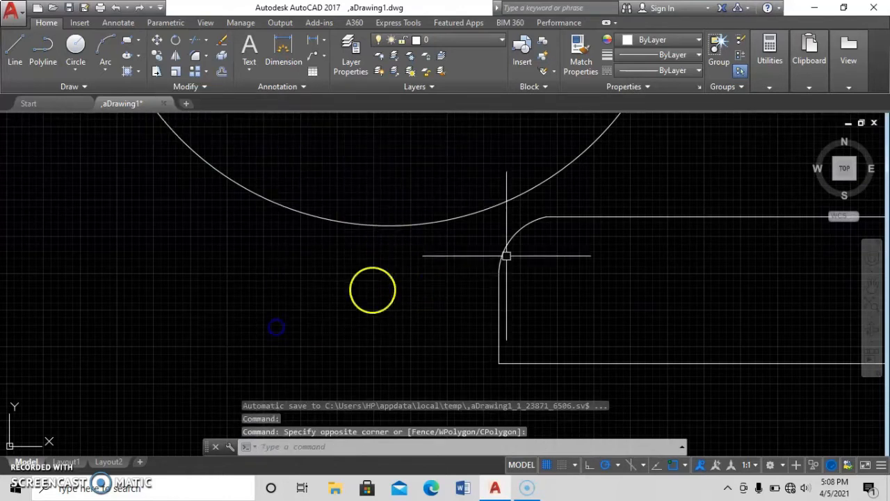
- Explode the large hexagon into separate lines
{"action": "middle_click_drag", "start_coordinate": [507, 254], "coordinate": [194, 202]}
{"action": "key", "text": "Escape"}
{"action": "key", "text": "Escape"}
{"action": "type", "text": "x"}
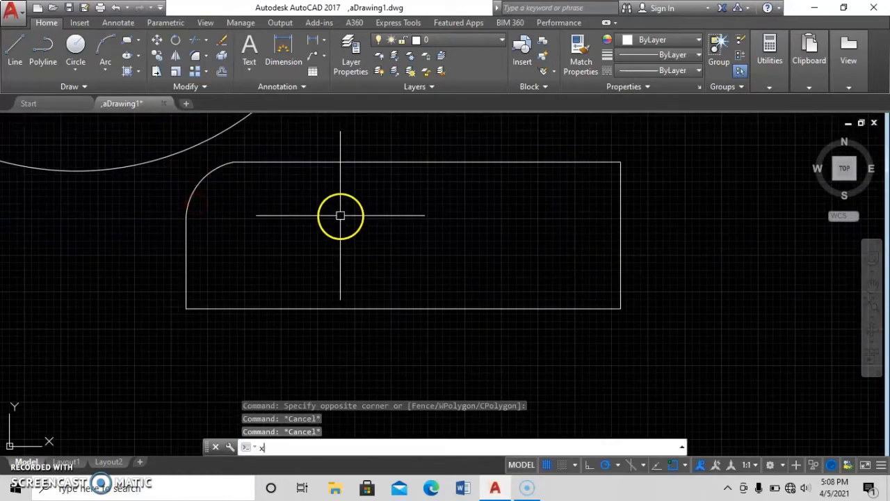
{"action": "key", "text": "Return"}
{"action": "scroll", "coordinate": [383, 229], "scroll_direction": "down", "scroll_amount": 2}
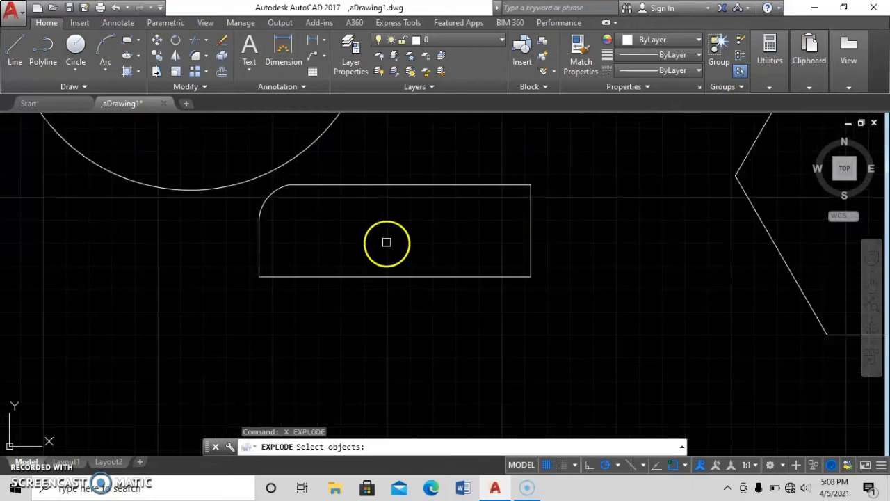
{"action": "scroll", "coordinate": [299, 237], "scroll_direction": "down", "scroll_amount": 1}
{"action": "left_click", "coordinate": [587, 232]}
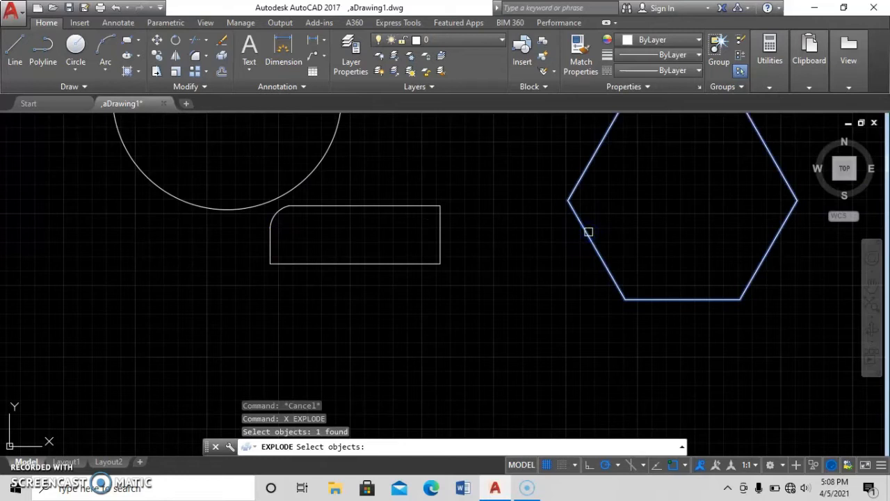
{"action": "left_click", "coordinate": [683, 228]}
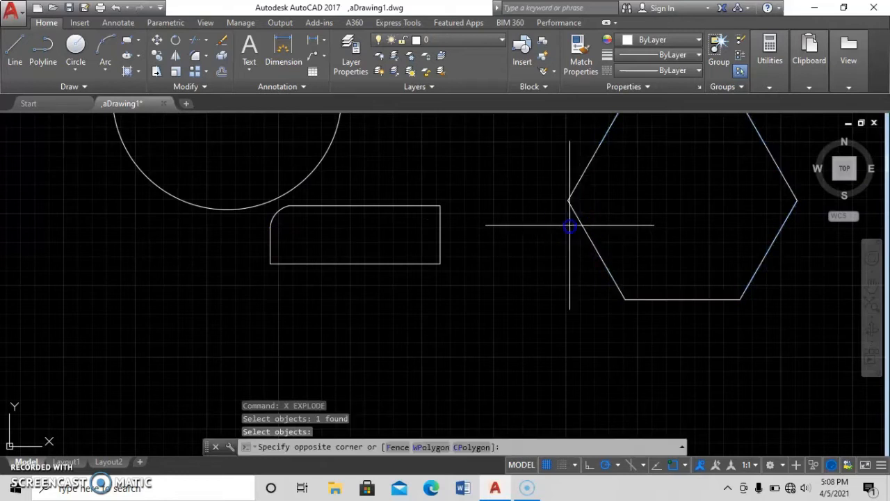
{"action": "left_click", "coordinate": [500, 294]}
{"action": "key", "text": "Escape"}
- Draw a single-segment polyline sloping up to the right, above and left of the hexagon
{"action": "middle_click_drag", "start_coordinate": [603, 212], "coordinate": [531, 258]}
{"action": "mouse_move", "coordinate": [243, 229]}
{"action": "middle_mouse_down"}
{"action": "mouse_move", "coordinate": [332, 230]}
{"action": "mouse_move", "coordinate": [362, 243]}
{"action": "middle_mouse_up"}
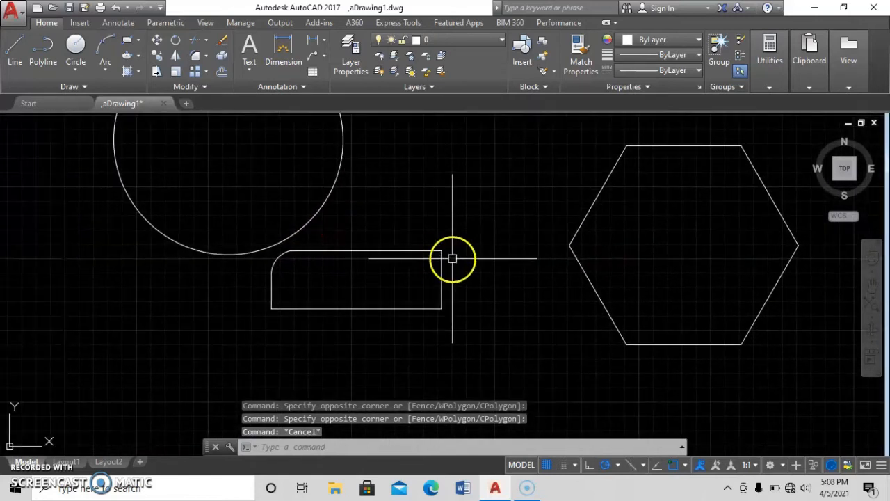
{"action": "scroll", "coordinate": [441, 252], "scroll_direction": "up", "scroll_amount": 2}
{"action": "key", "text": "Escape"}
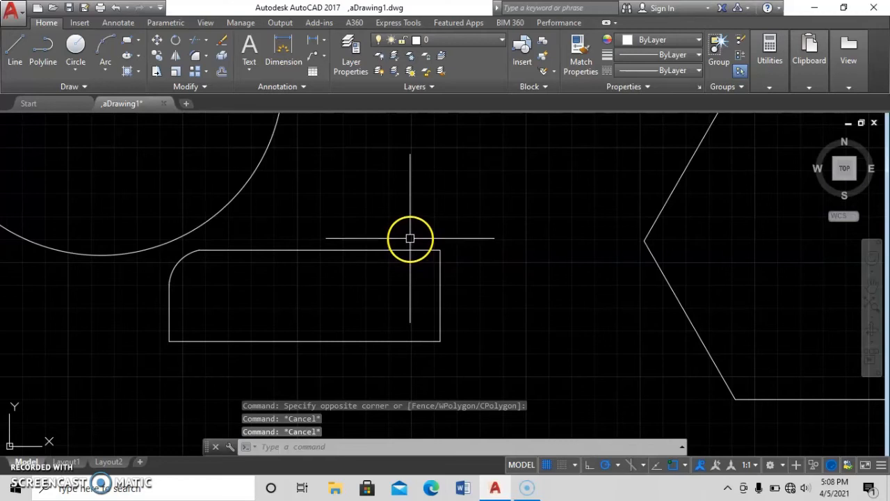
{"action": "scroll", "coordinate": [480, 204], "scroll_direction": "down", "scroll_amount": 2}
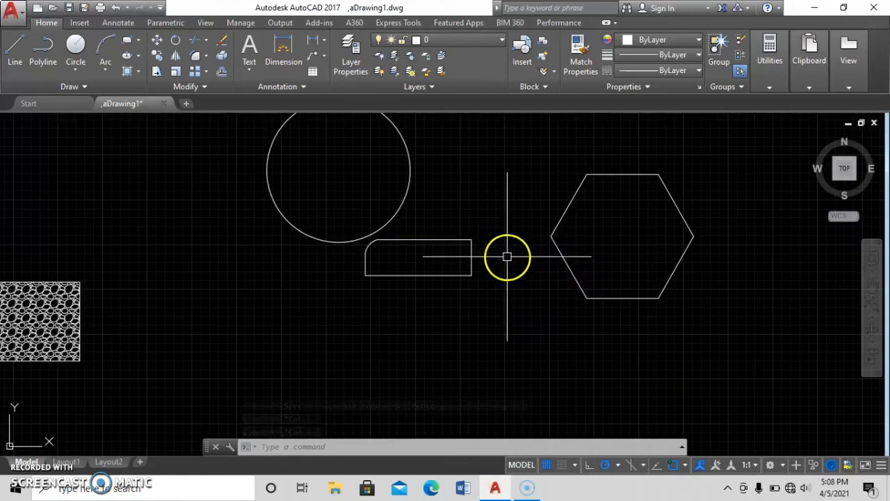
{"action": "type", "text": "pl"}
{"action": "key", "text": "Return"}
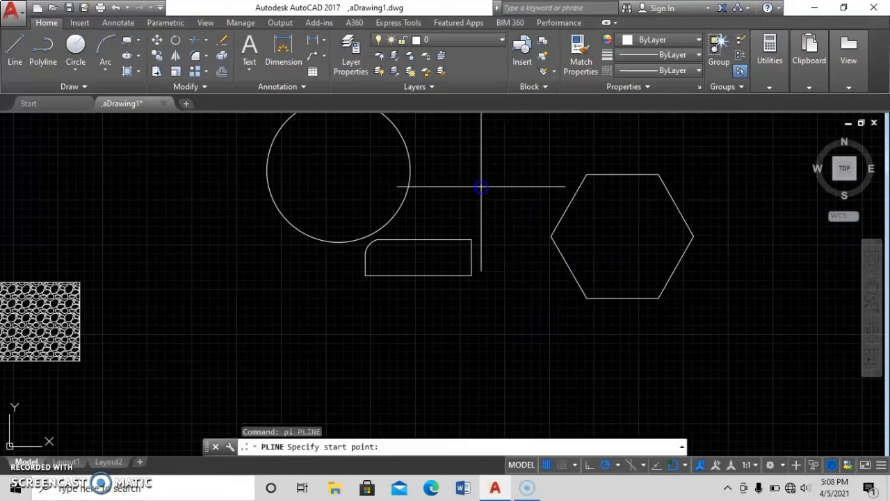
{"action": "left_click", "coordinate": [482, 186]}
{"action": "left_click", "coordinate": [576, 153]}
{"action": "key", "text": "Escape"}
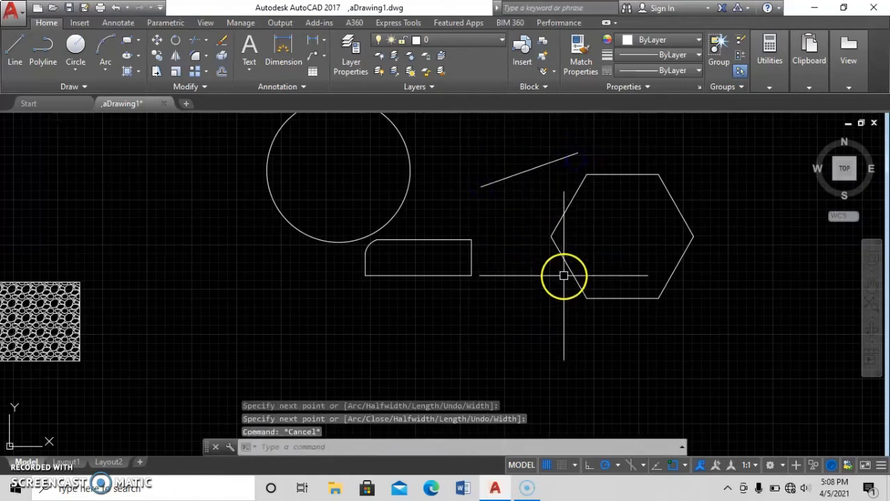
- Extend the hexagon's lower-left side up to the sloping polyline, using all objects as boundary edges
{"action": "type", "text": "ex"}
{"action": "key", "text": "Return"}
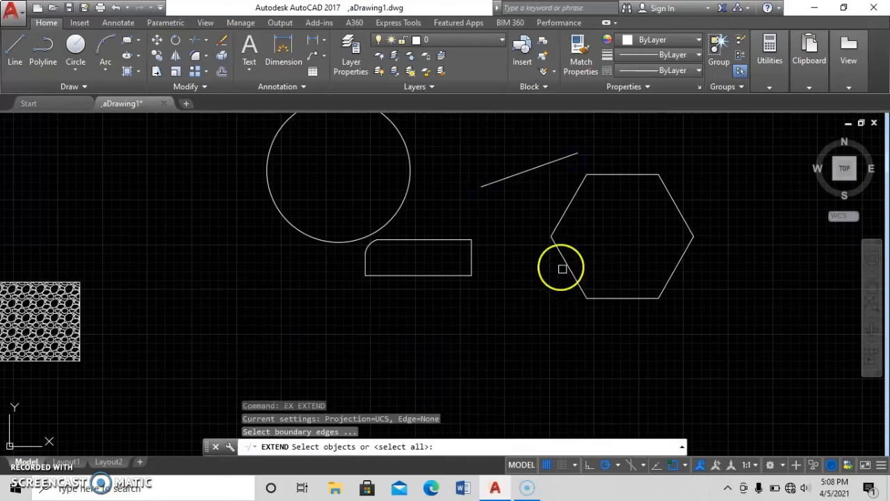
{"action": "key", "text": "Return"}
{"action": "left_click", "coordinate": [560, 248]}
{"action": "left_click", "coordinate": [560, 248]}
{"action": "key", "text": "Escape"}
{"action": "scroll", "coordinate": [509, 153], "scroll_direction": "up", "scroll_amount": 4}
{"action": "scroll", "coordinate": [507, 190], "scroll_direction": "down", "scroll_amount": 2}
{"action": "scroll", "coordinate": [506, 245], "scroll_direction": "down", "scroll_amount": 3}
{"action": "middle_click_drag", "start_coordinate": [493, 270], "coordinate": [373, 222]}
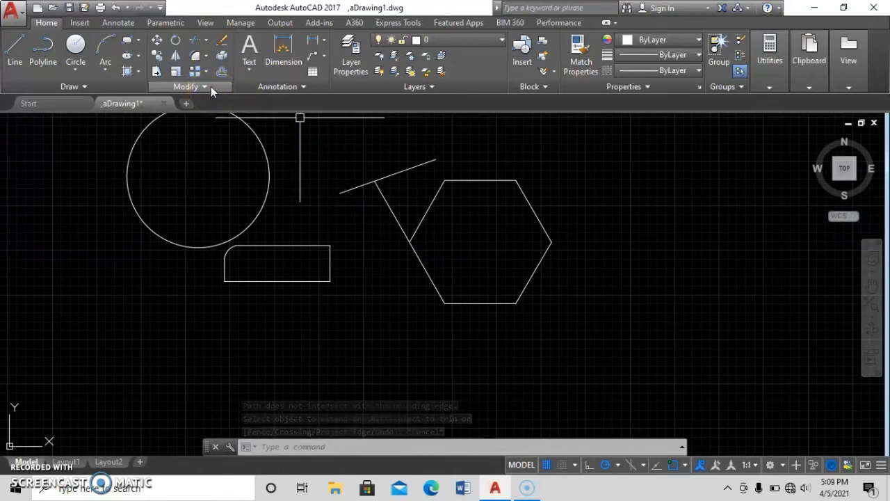
{"action": "mouse_move", "coordinate": [235, 124]}
{"action": "middle_mouse_down"}
{"action": "mouse_move", "coordinate": [338, 224]}
{"action": "mouse_move", "coordinate": [368, 241]}
{"action": "middle_mouse_up"}
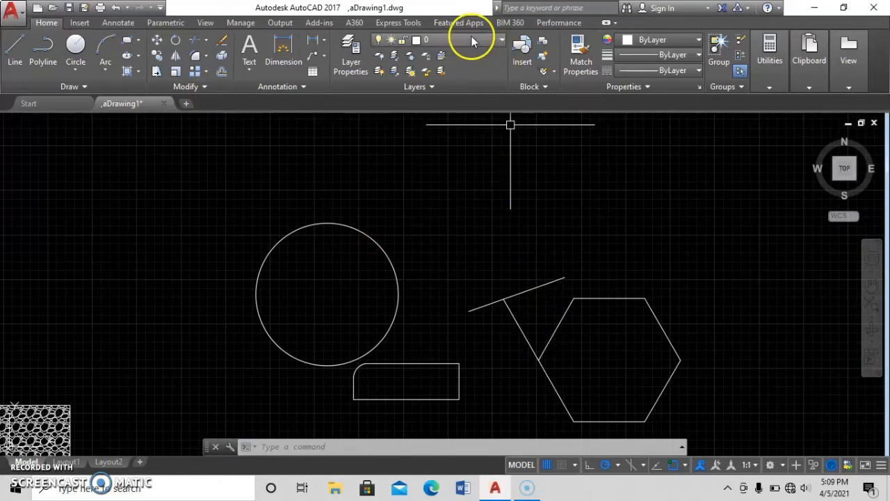
{"action": "left_click", "coordinate": [435, 88]}
{"action": "left_click", "coordinate": [531, 119]}
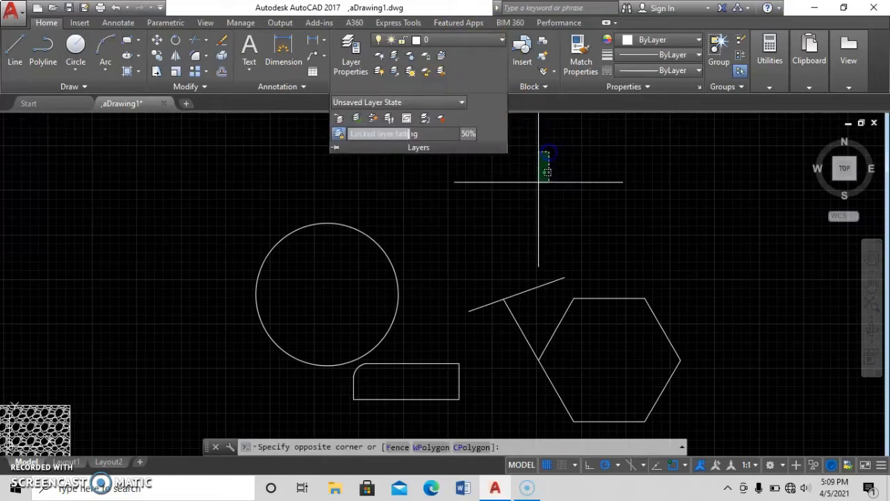
{"action": "left_click", "coordinate": [435, 41]}
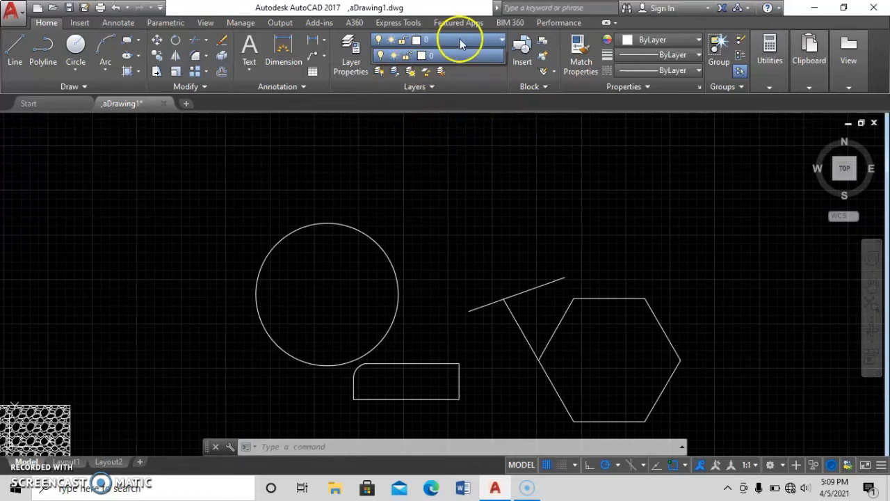
{"action": "left_click", "coordinate": [432, 154]}
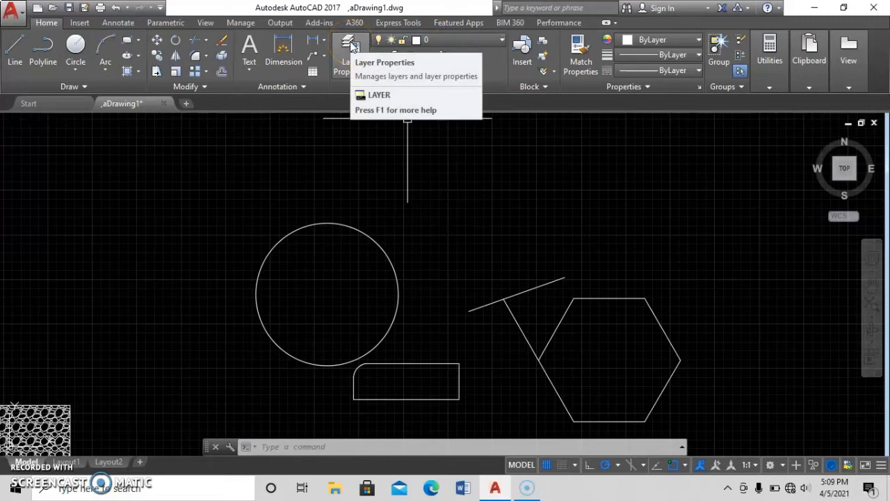
- Open the layer manager with the LA command and create a new layer named dinding
{"action": "type", "text": "la"}
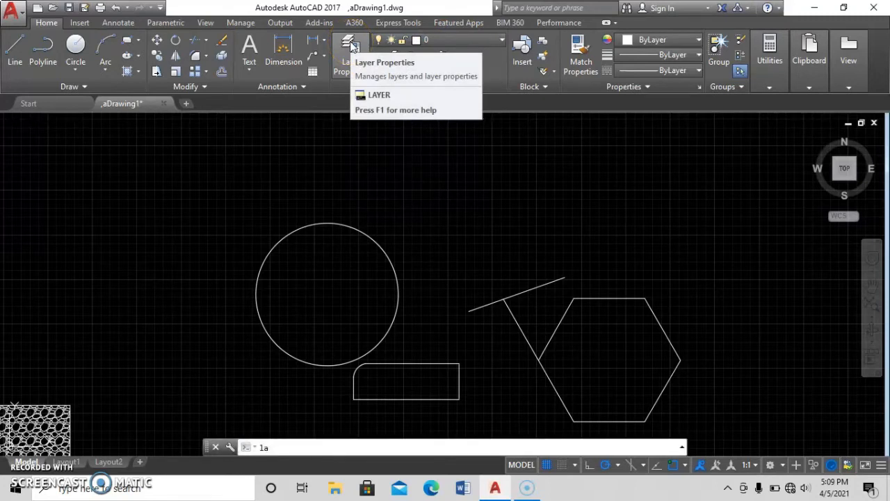
{"action": "key", "text": "Return"}
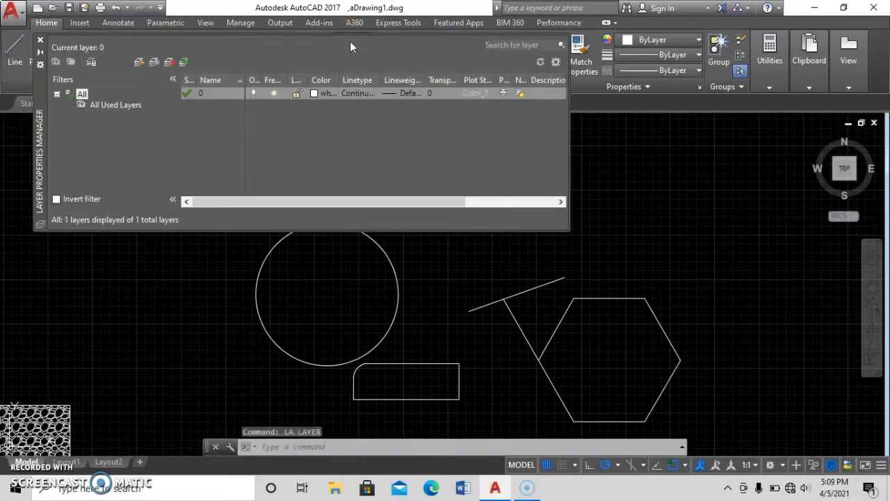
{"action": "left_click", "coordinate": [140, 67]}
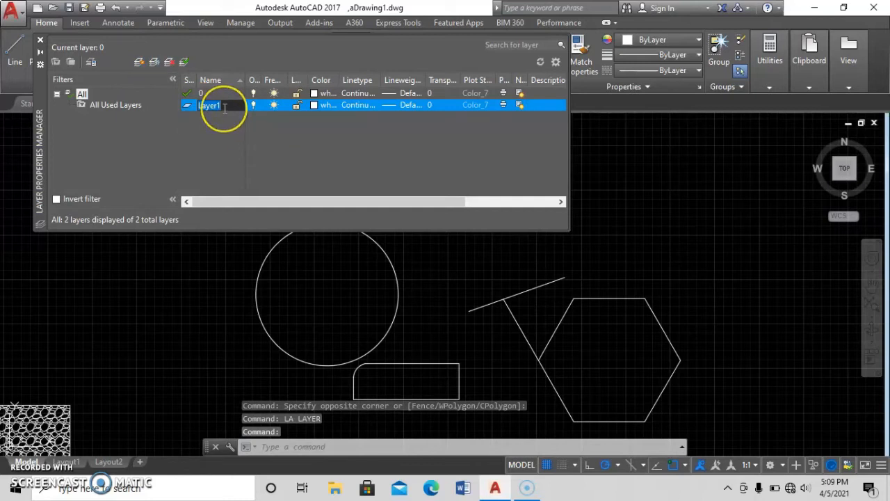
{"action": "type", "text": "dinding"}
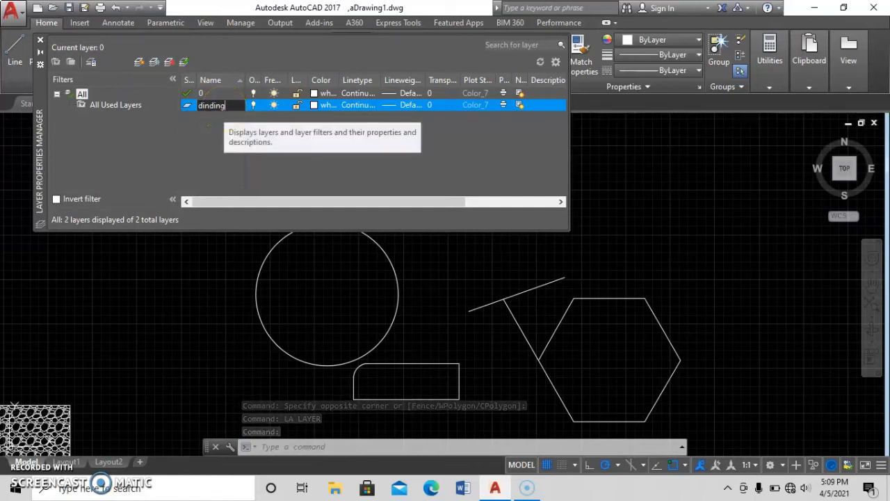
{"action": "left_click", "coordinate": [229, 79]}
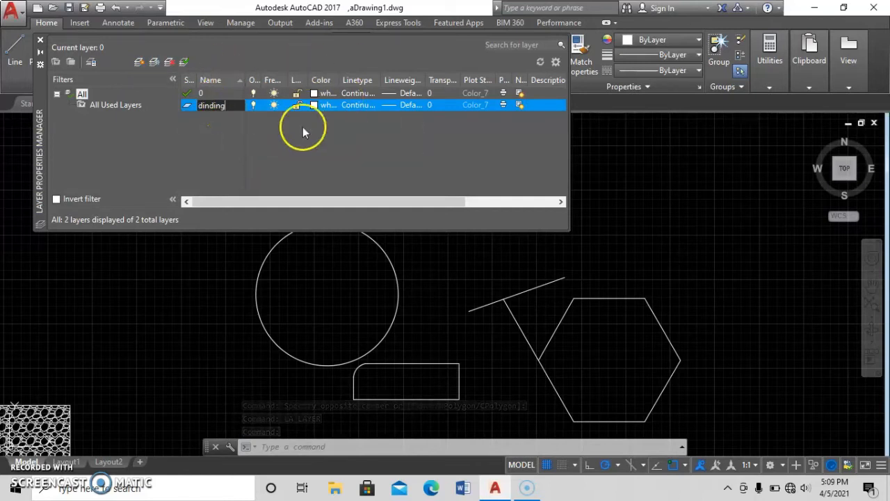
- Set the dinding layer's color to index color 94, a dark green
{"action": "left_click", "coordinate": [315, 104]}
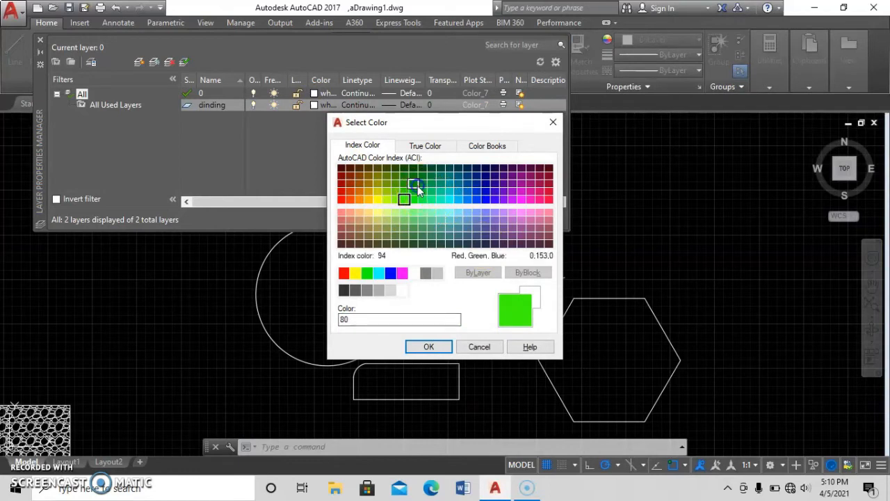
{"action": "left_click", "coordinate": [413, 183]}
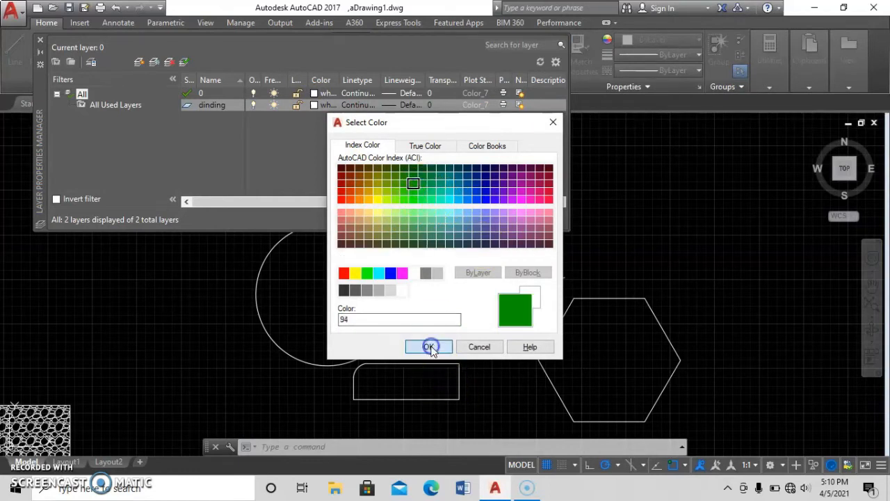
{"action": "left_click", "coordinate": [429, 347]}
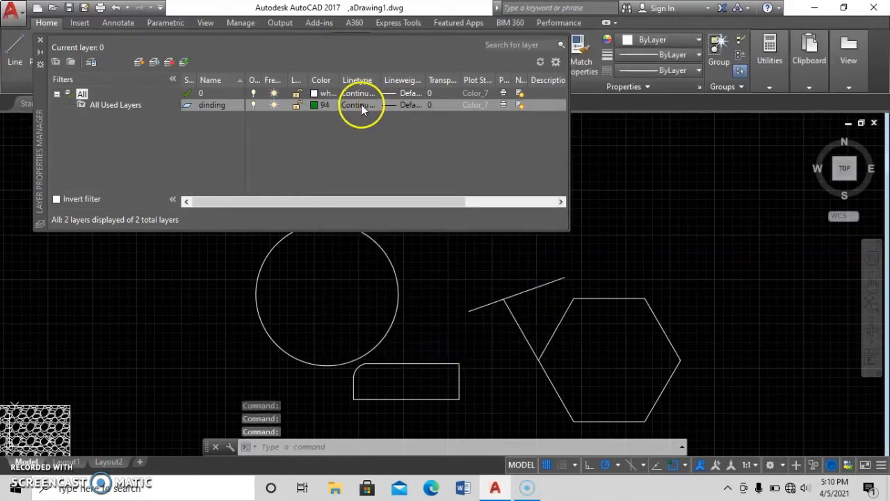
- Set the dinding layer's lineweight to 0.30 mm and check its available linetypes, keeping Continuous
{"action": "left_click", "coordinate": [388, 108]}
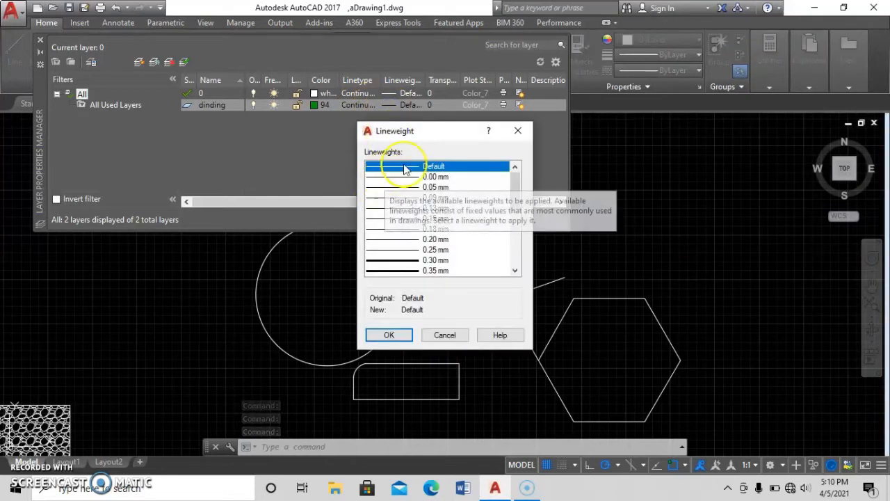
{"action": "left_click", "coordinate": [421, 261]}
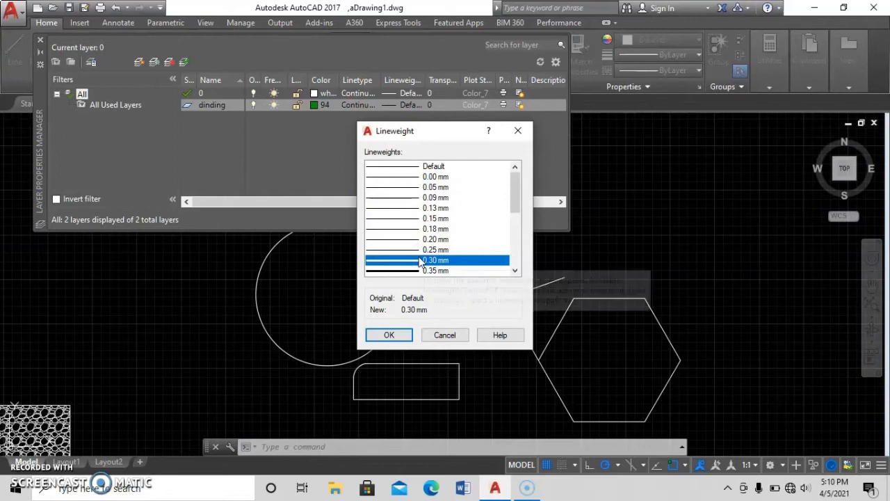
{"action": "left_click", "coordinate": [422, 252]}
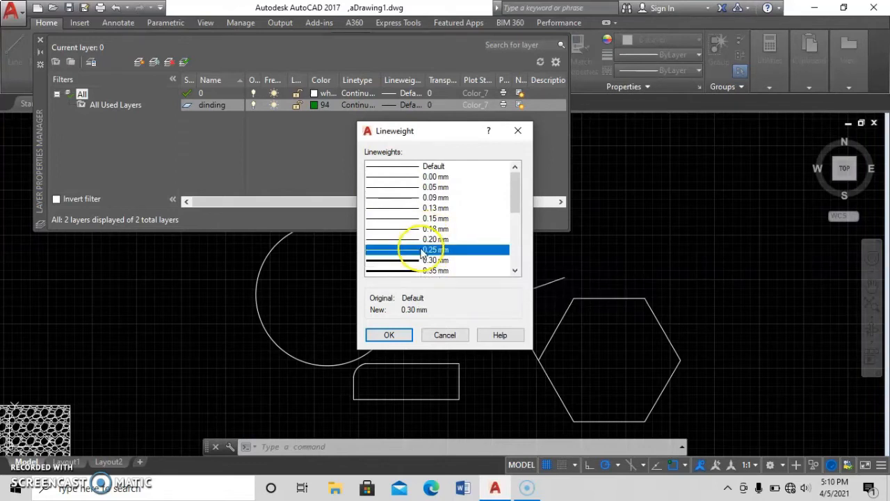
{"action": "left_click", "coordinate": [419, 261]}
{"action": "left_click", "coordinate": [417, 252]}
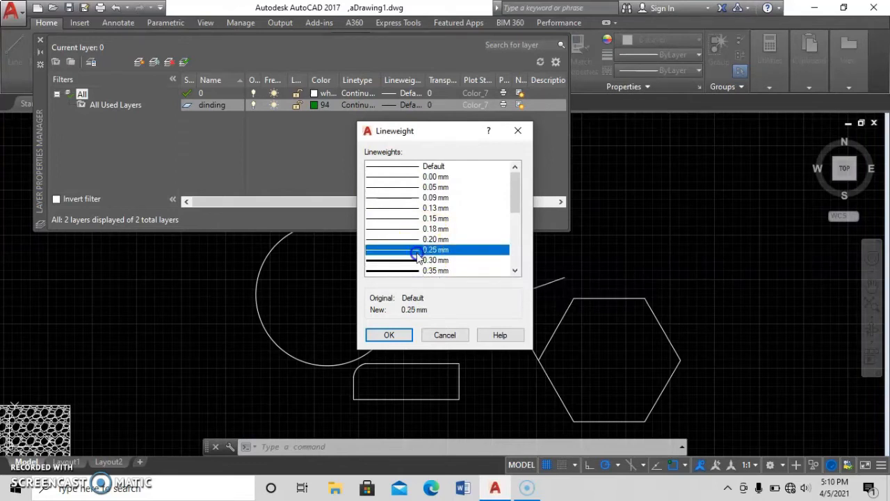
{"action": "left_click", "coordinate": [429, 251]}
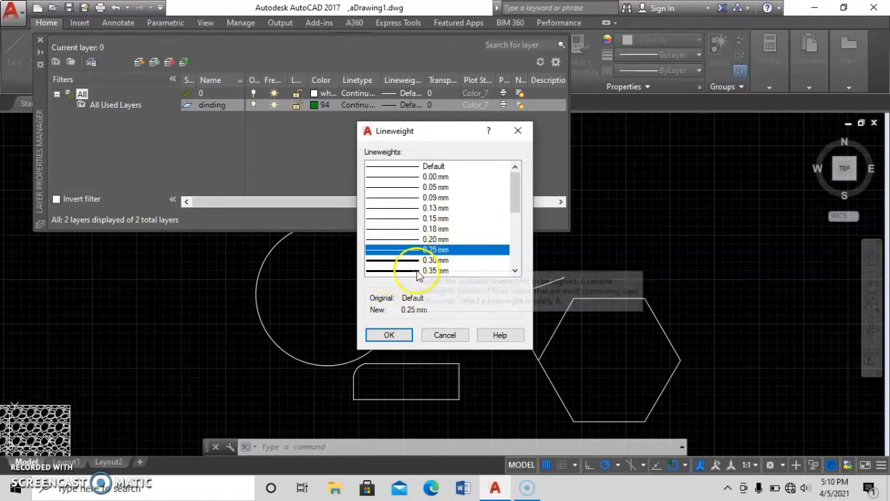
{"action": "left_click", "coordinate": [450, 263]}
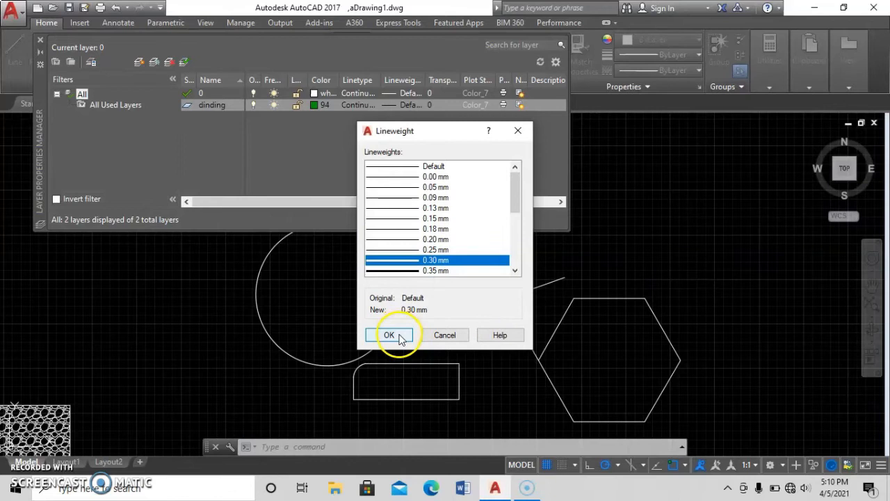
{"action": "left_click", "coordinate": [389, 335]}
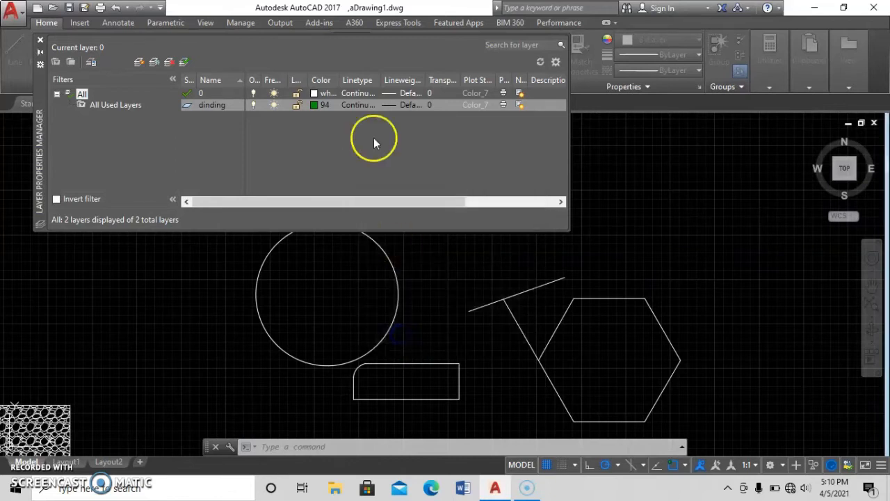
{"action": "left_click", "coordinate": [350, 105]}
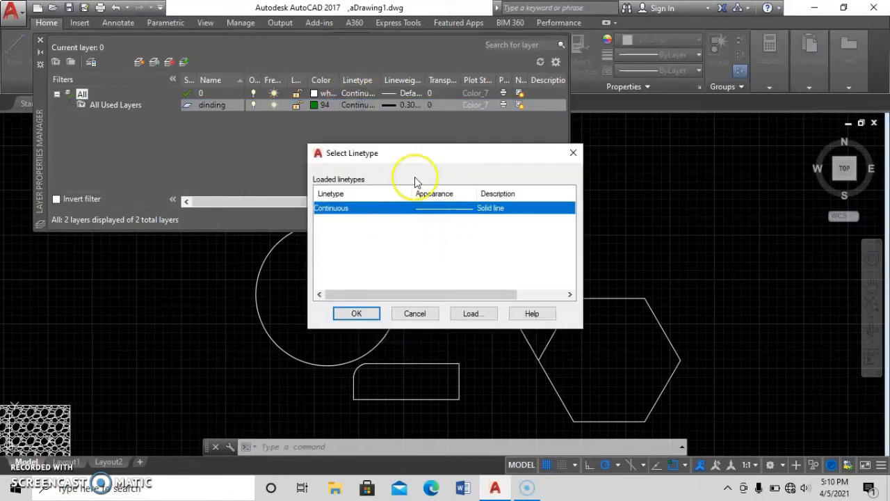
{"action": "left_click", "coordinate": [573, 152]}
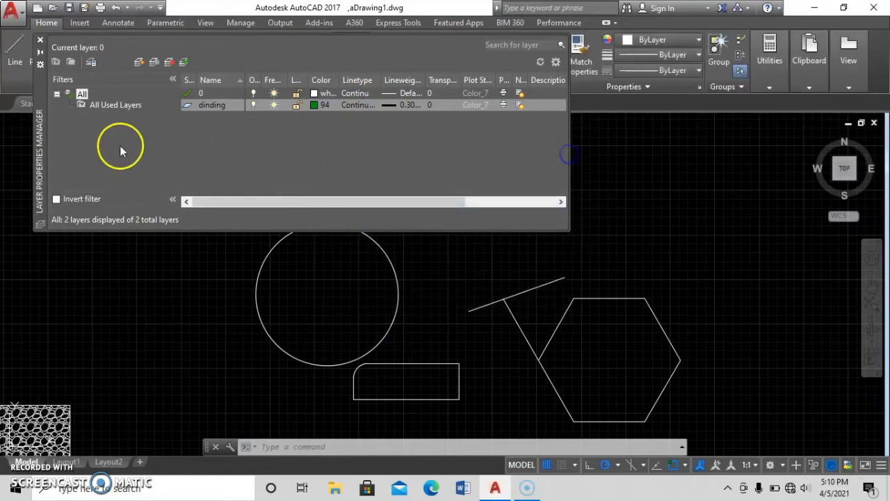
- Create a new layer named kusen based on layer 0
{"action": "left_click", "coordinate": [199, 93]}
{"action": "left_click", "coordinate": [199, 94]}
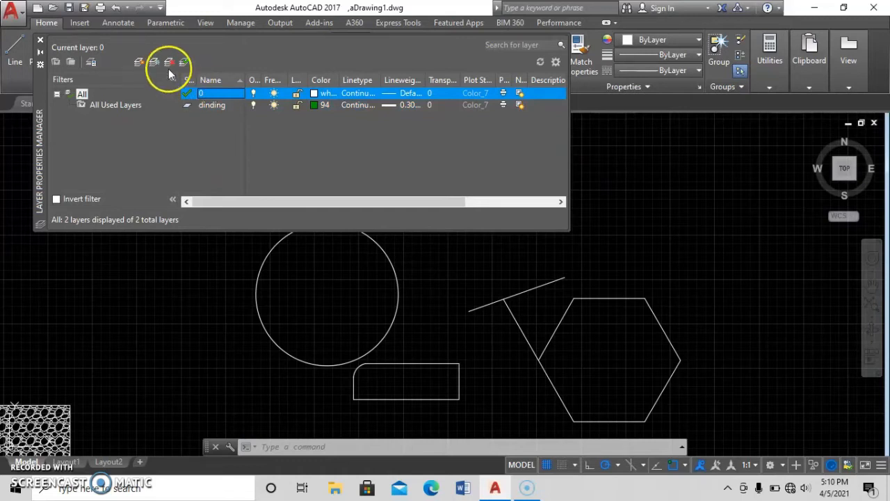
{"action": "left_click", "coordinate": [139, 62]}
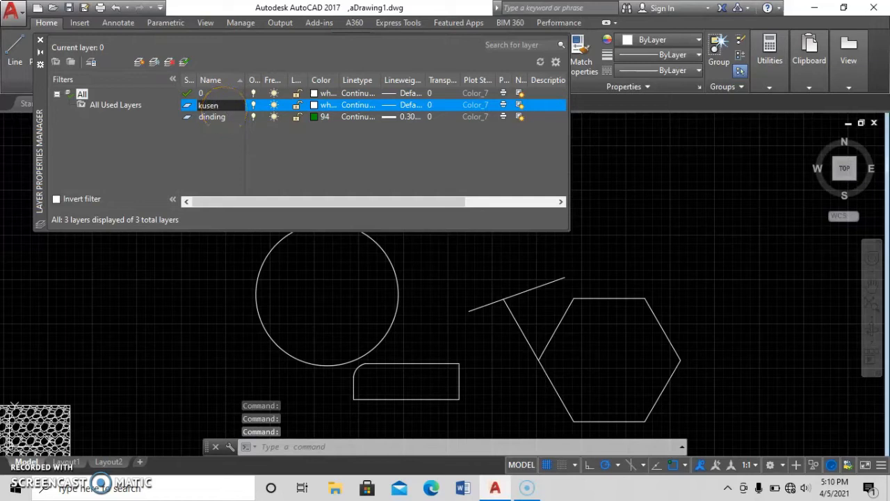
{"action": "type", "text": "kusen"}
- Set the kusen layer's color to index color 130, a bright cyan
{"action": "left_click", "coordinate": [321, 105]}
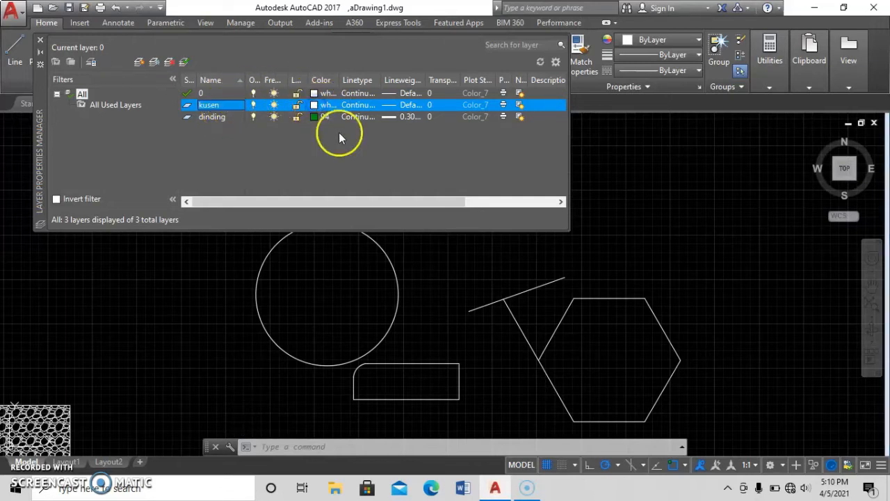
{"action": "left_click", "coordinate": [350, 191]}
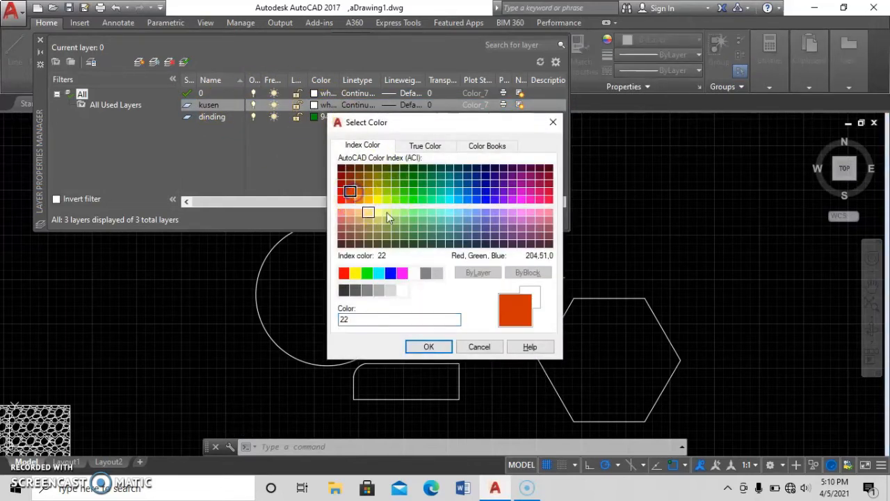
{"action": "left_click", "coordinate": [450, 201]}
{"action": "left_click", "coordinate": [429, 347]}
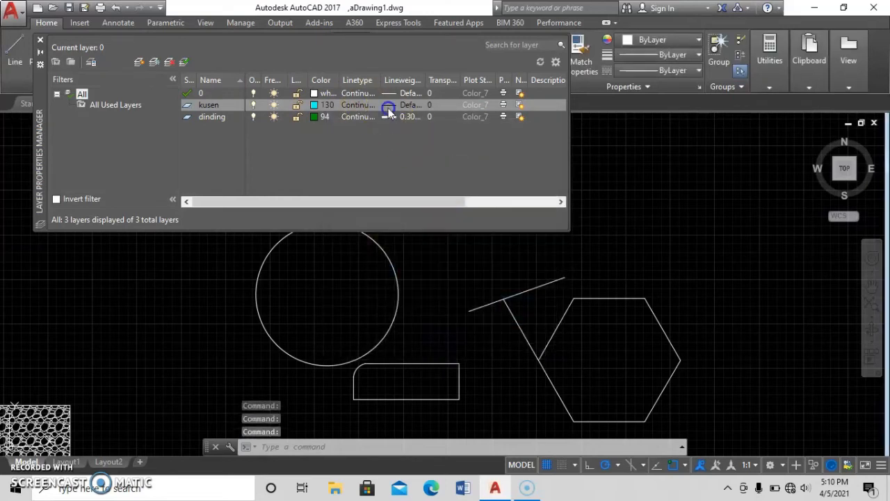
- Set the kusen layer's lineweight to 0.20 mm
{"action": "left_click", "coordinate": [407, 105]}
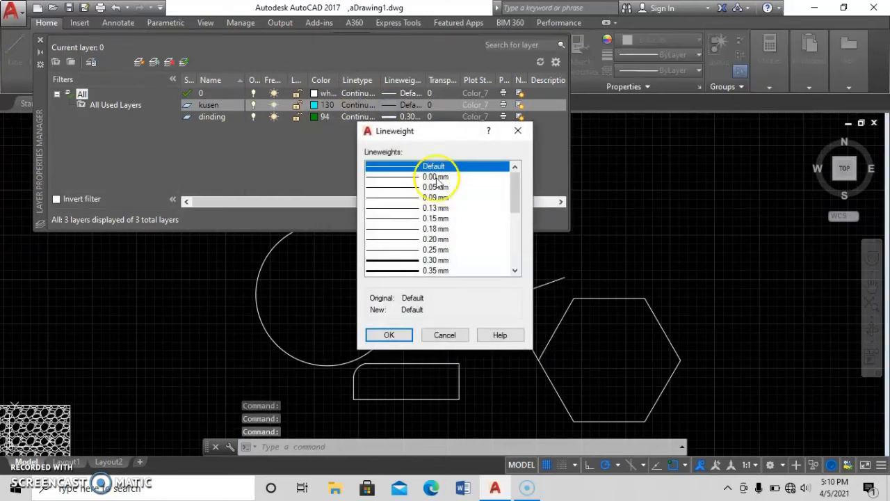
{"action": "left_click", "coordinate": [441, 260]}
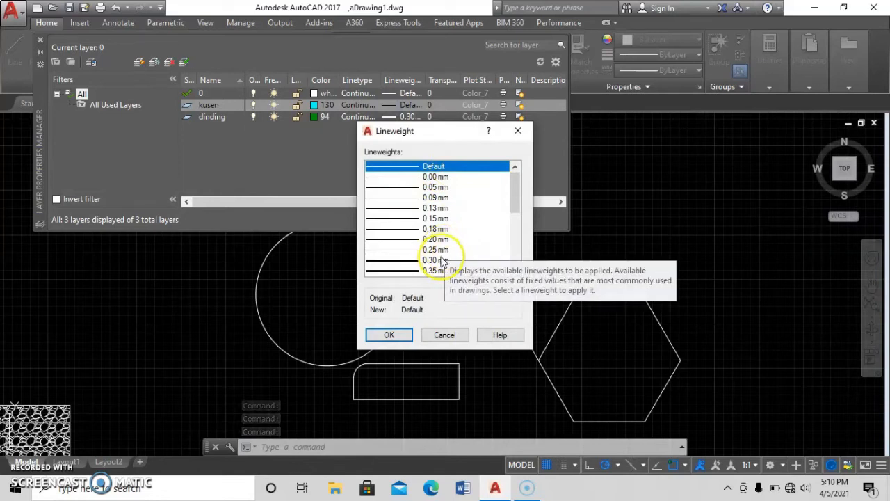
{"action": "left_click", "coordinate": [436, 242]}
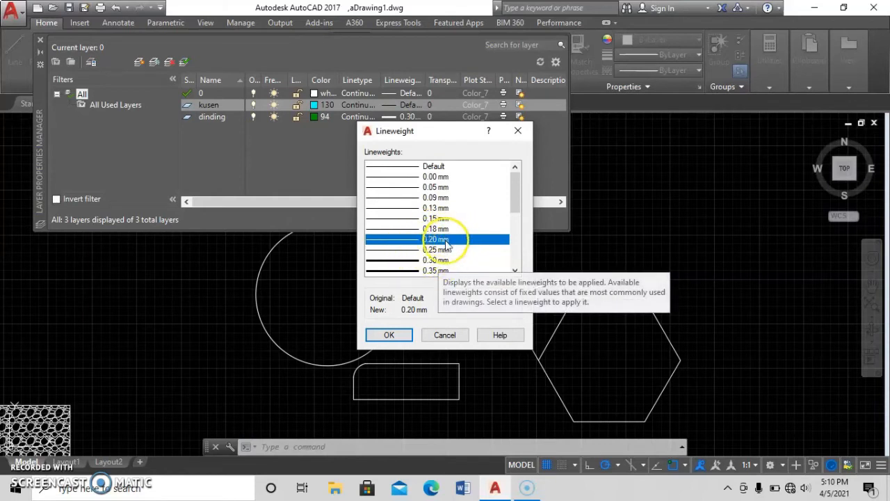
{"action": "left_click", "coordinate": [390, 335]}
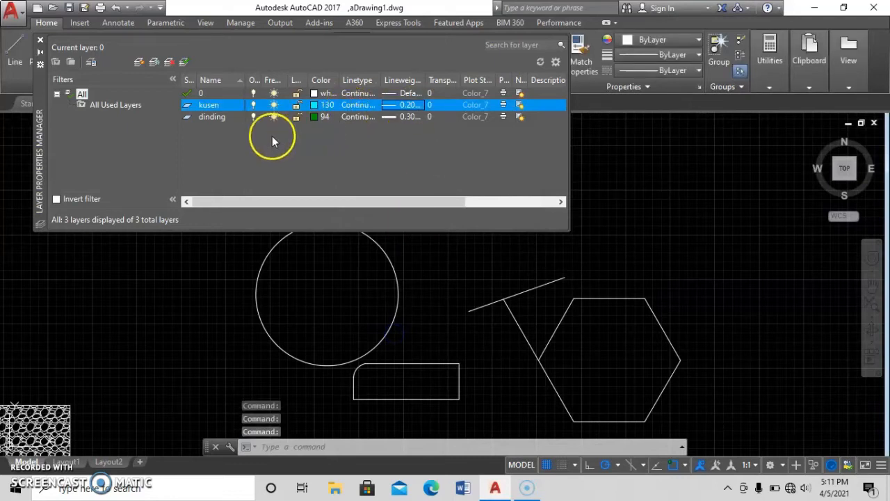
- Create a new layer named arsiran based on layer 0
{"action": "left_click", "coordinate": [188, 93]}
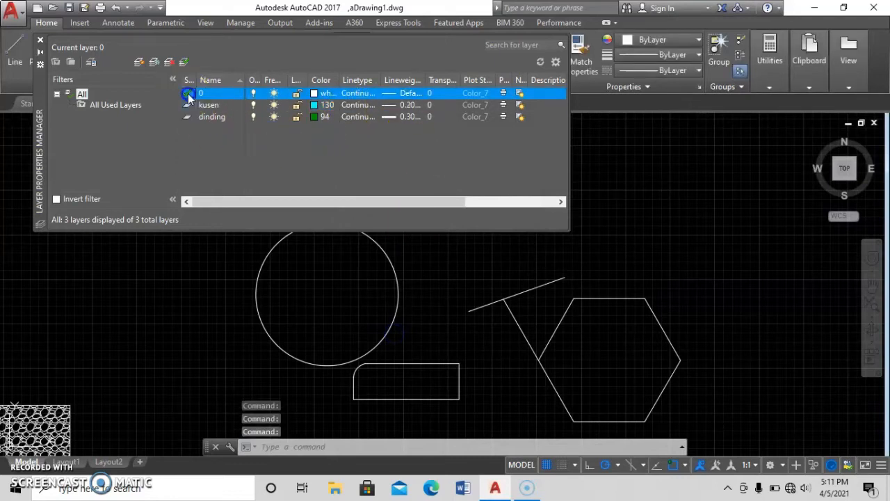
{"action": "left_click", "coordinate": [139, 62]}
{"action": "type", "text": "arsiran"}
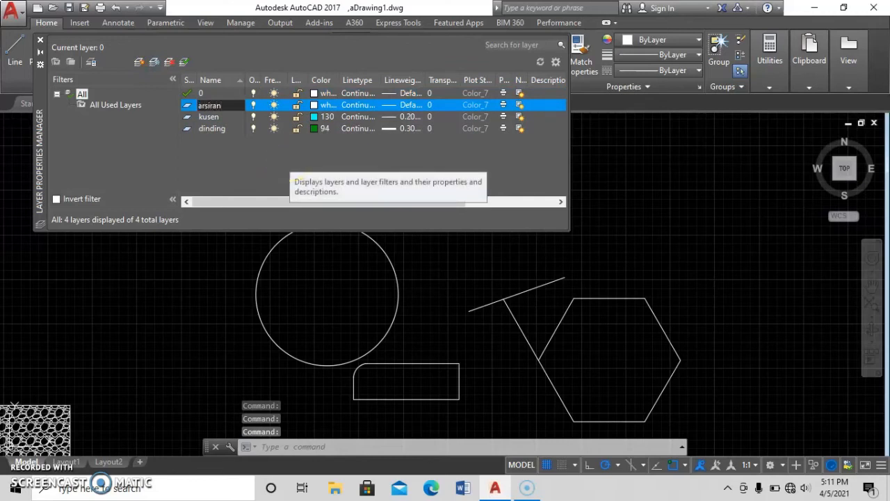
- Set the arsiran layer's color to index color 251, a dark gray
{"action": "left_click", "coordinate": [316, 104]}
{"action": "left_click", "coordinate": [314, 105]}
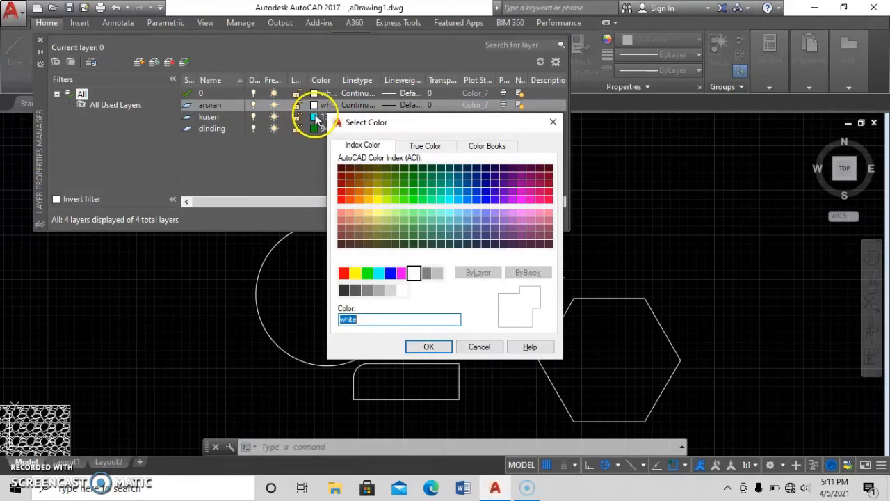
{"action": "left_click", "coordinate": [354, 291]}
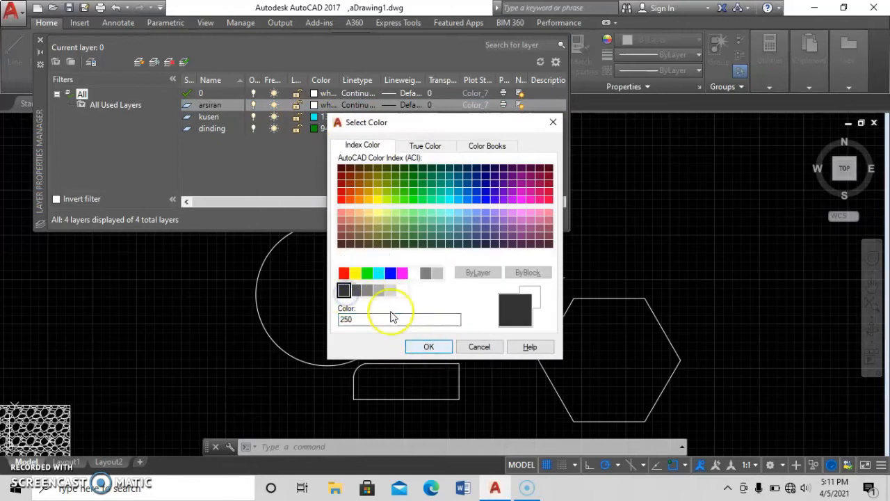
{"action": "left_click", "coordinate": [424, 344]}
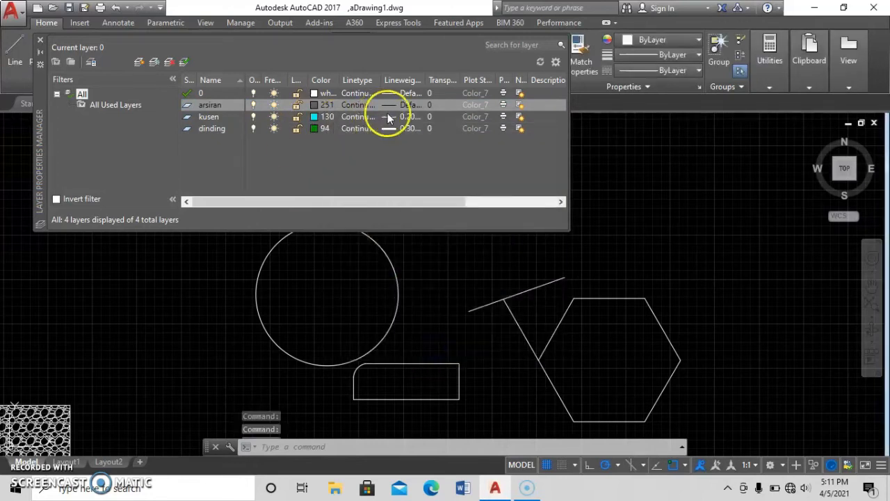
- Set the arsiran layer's lineweight to 0.05 mm and close the layer manager
{"action": "left_click", "coordinate": [391, 110]}
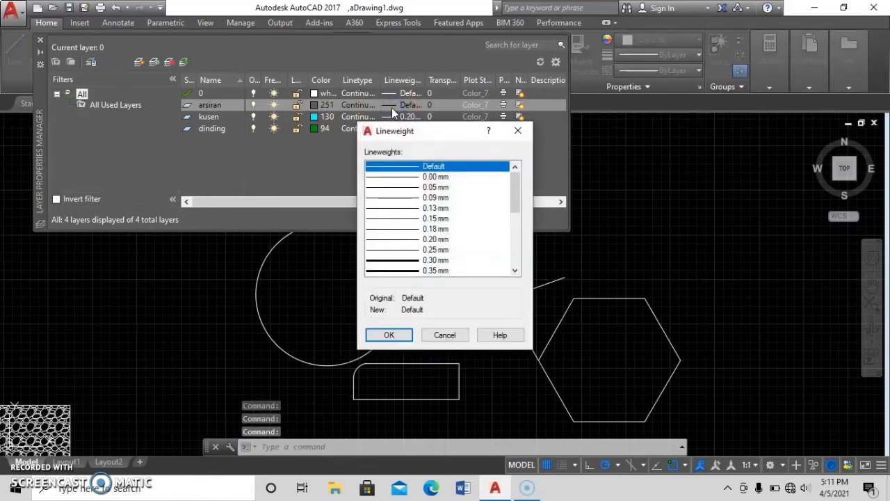
{"action": "left_click", "coordinate": [437, 188]}
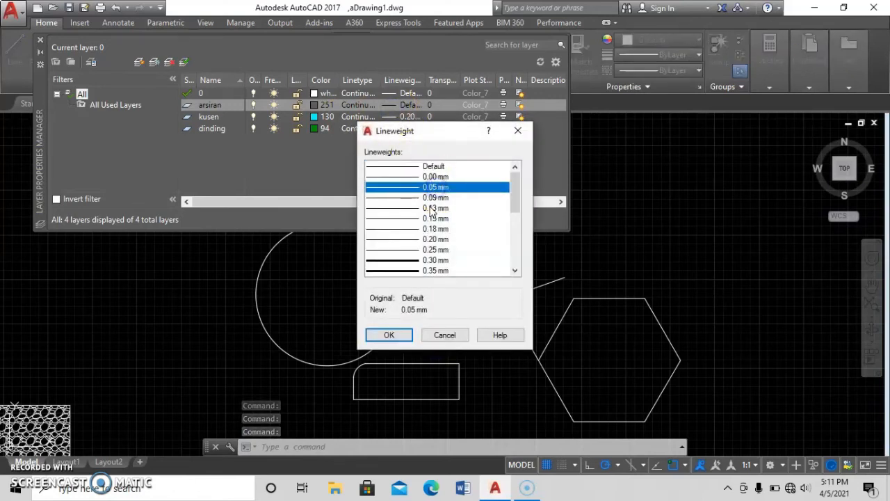
{"action": "left_click", "coordinate": [429, 198]}
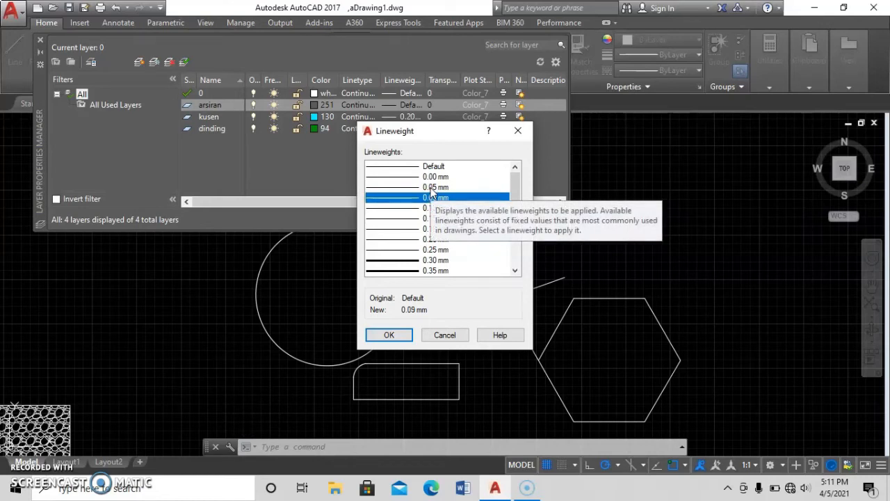
{"action": "left_click", "coordinate": [431, 187]}
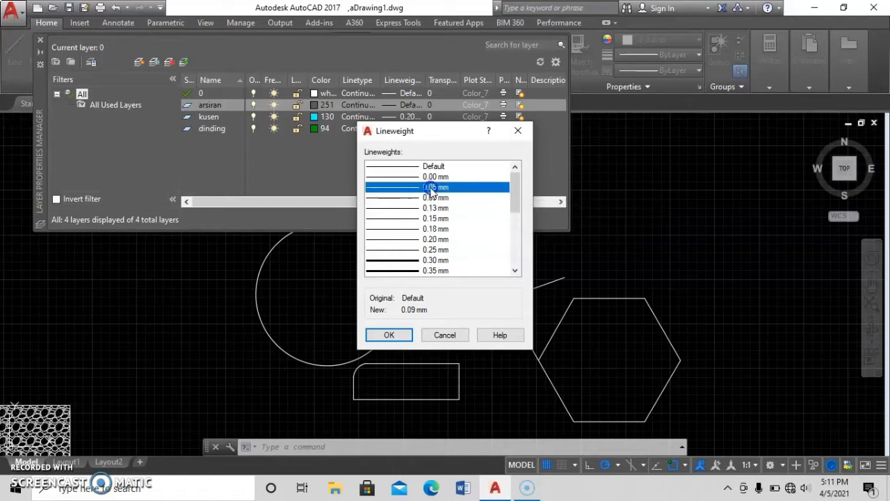
{"action": "left_click", "coordinate": [388, 334]}
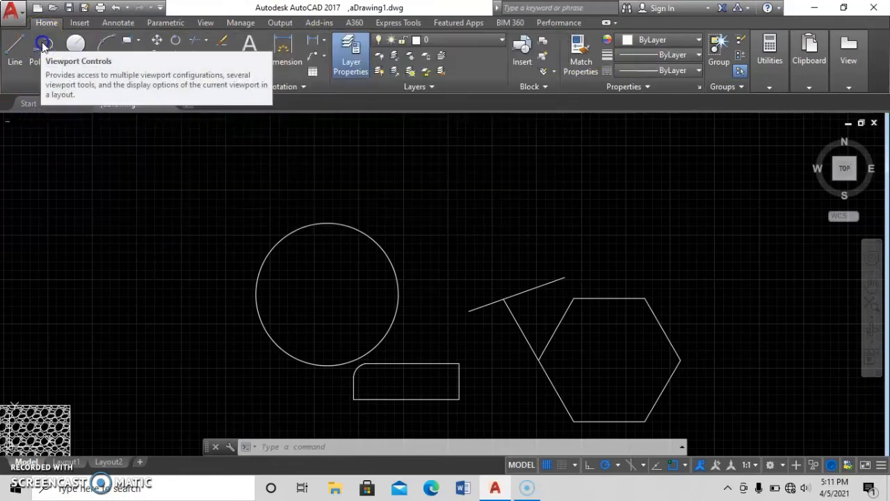
{"action": "left_click", "coordinate": [464, 40]}
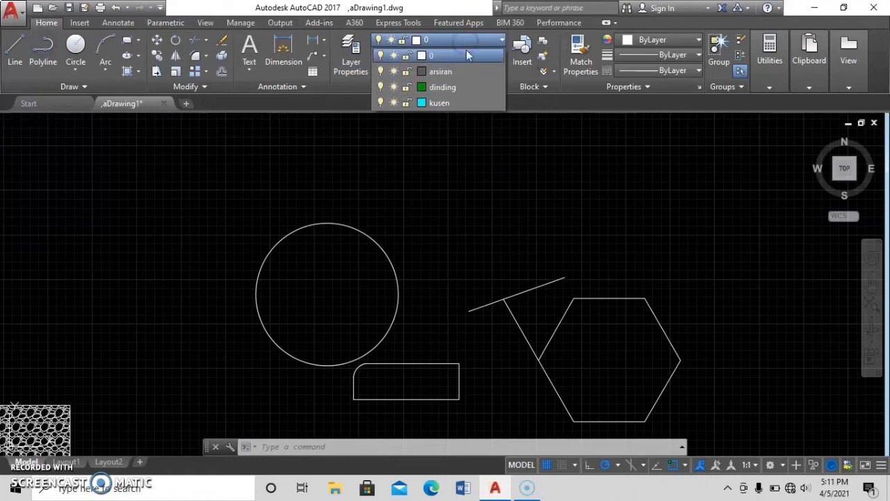
{"action": "middle_click_drag", "start_coordinate": [506, 281], "coordinate": [477, 301]}
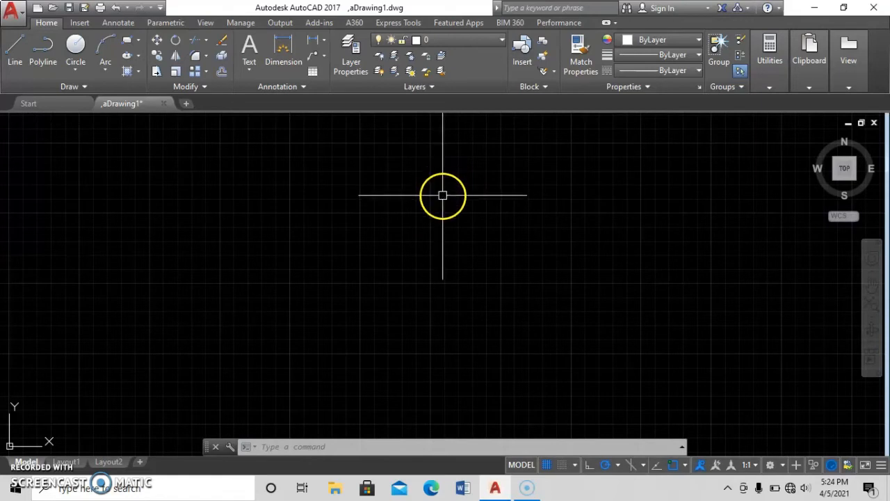
{"action": "left_click", "coordinate": [450, 39]}
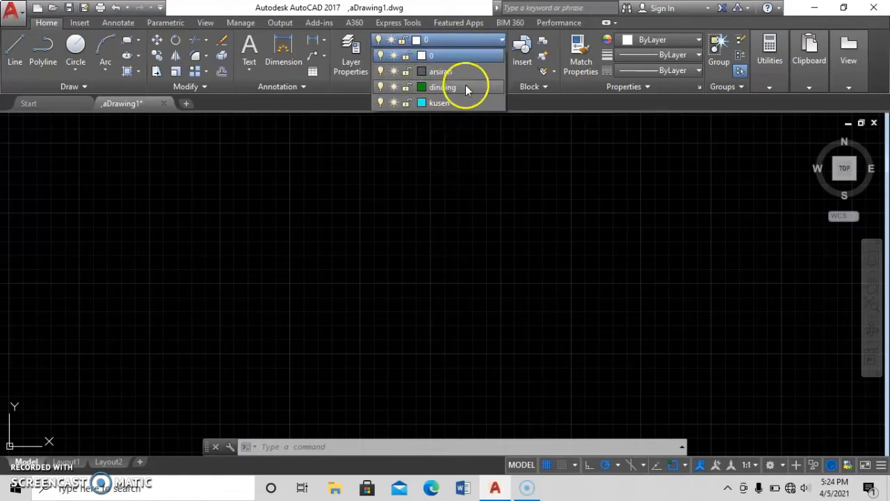
{"action": "left_click", "coordinate": [248, 310]}
{"action": "left_click", "coordinate": [433, 321]}
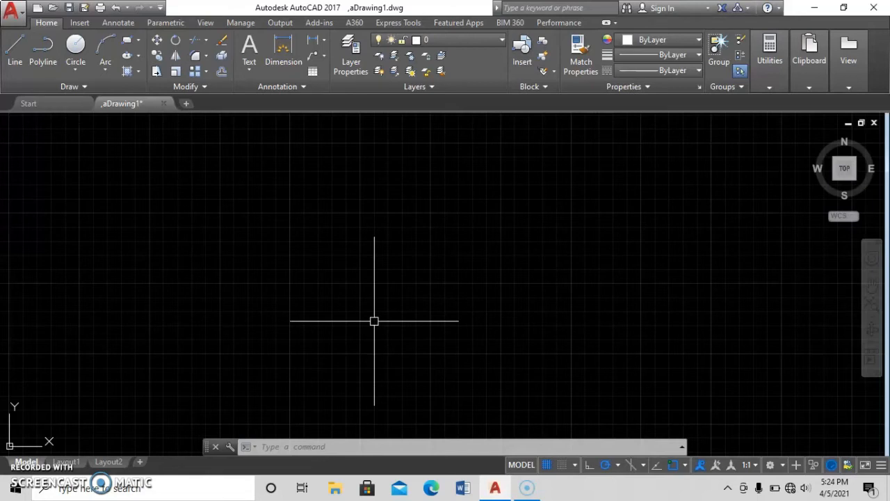
- Modify the STANDARD multiline style with MLSTYLE, setting the offsets of its two elements to 75 and -75
{"action": "type", "text": "MLSTYLE"}
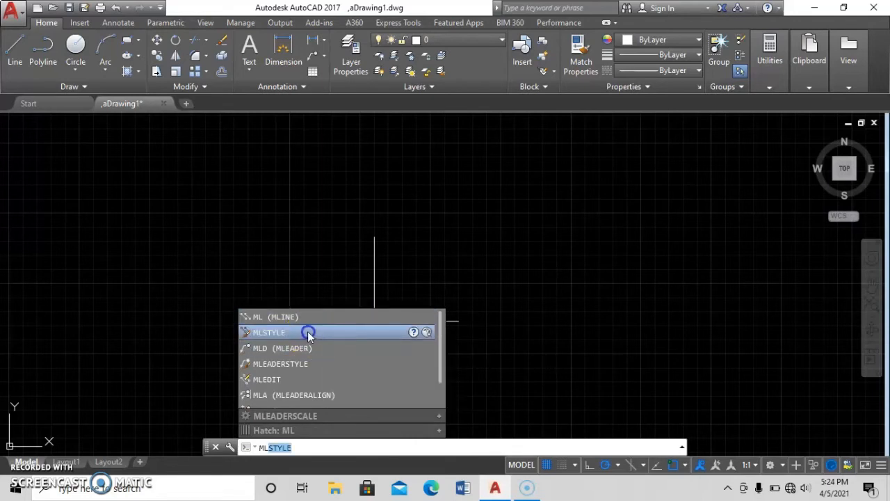
{"action": "left_click", "coordinate": [307, 332]}
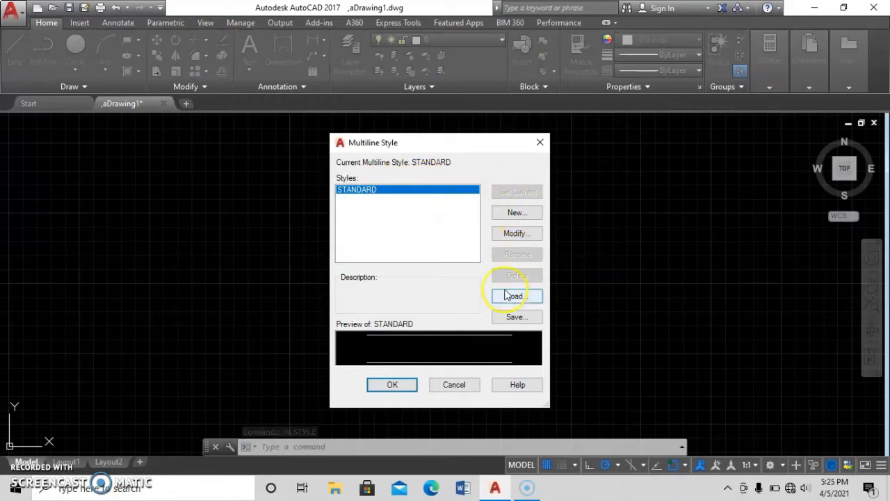
{"action": "left_click", "coordinate": [515, 234]}
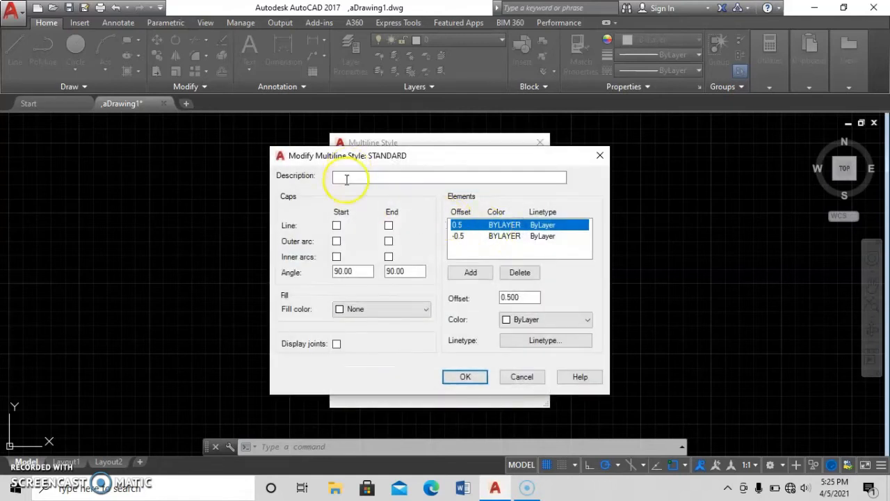
{"action": "left_click", "coordinate": [346, 178]}
{"action": "left_click", "coordinate": [526, 237]}
{"action": "left_click", "coordinate": [522, 226]}
{"action": "left_click", "coordinate": [518, 236]}
{"action": "left_click", "coordinate": [515, 225]}
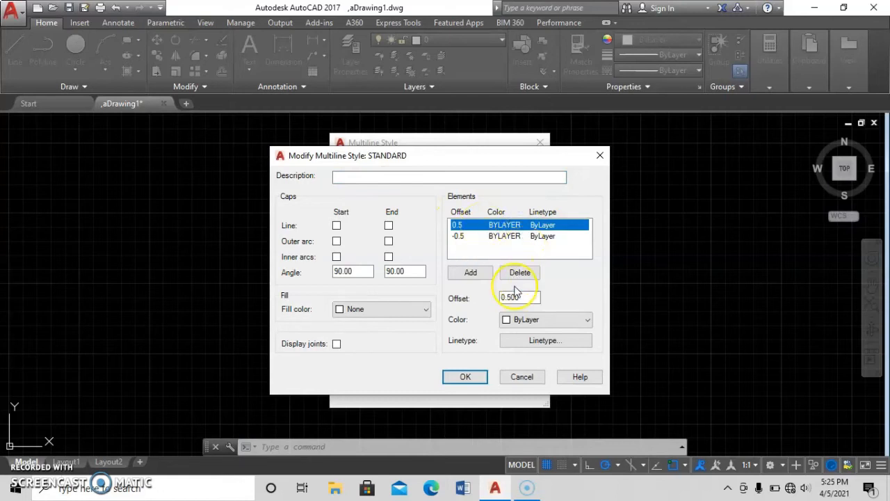
{"action": "left_click_drag", "start_coordinate": [529, 296], "coordinate": [459, 294]}
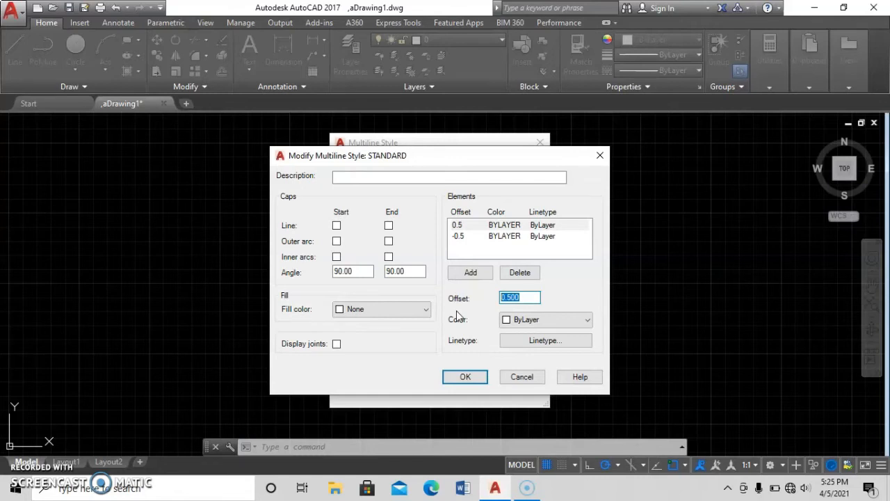
{"action": "left_click", "coordinate": [482, 237]}
{"action": "left_click_drag", "start_coordinate": [536, 298], "coordinate": [462, 298]}
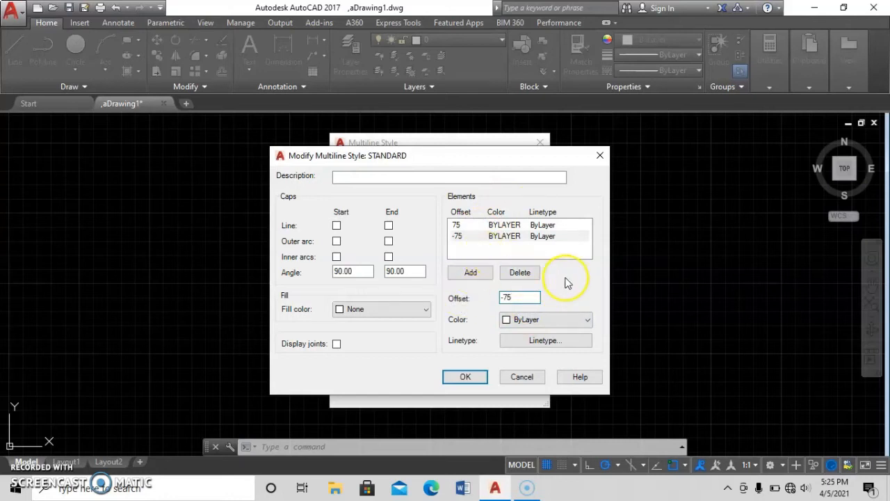
- Add two more elements to the STANDARD multiline style with offsets of 55 and -55
{"action": "left_click", "coordinate": [471, 273]}
{"action": "left_click", "coordinate": [530, 297]}
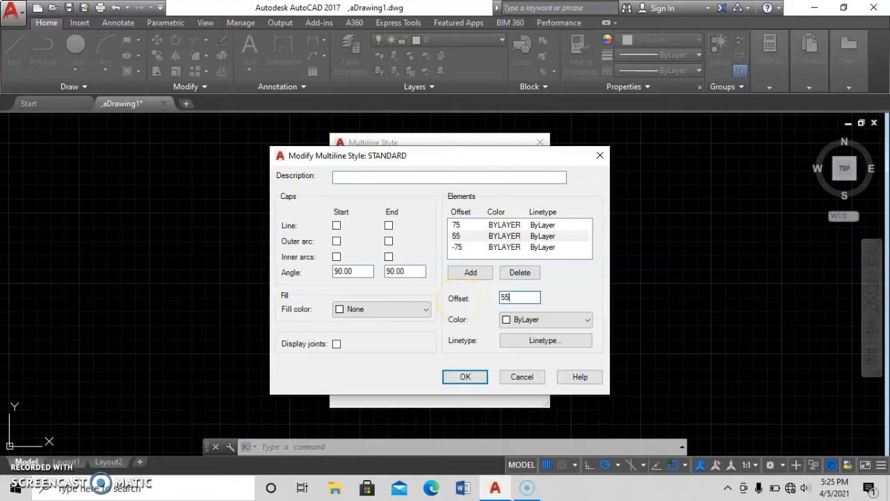
{"action": "left_click", "coordinate": [473, 269]}
{"action": "left_click", "coordinate": [523, 297]}
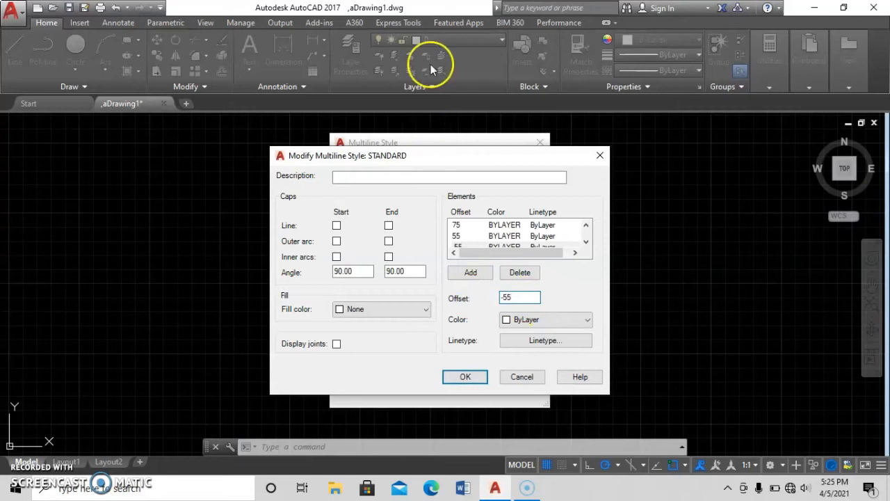
- Enter DINDING as the STANDARD multiline style's description and apply the style changes
{"action": "left_click", "coordinate": [403, 177]}
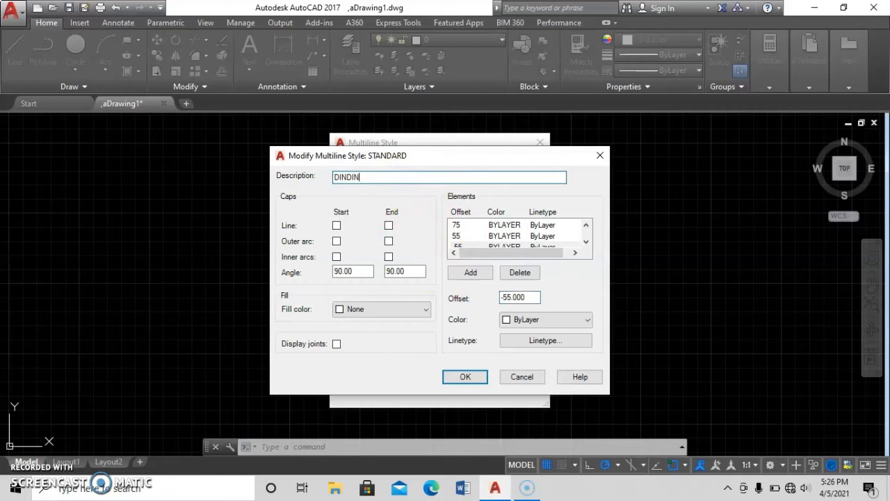
{"action": "left_click", "coordinate": [479, 380]}
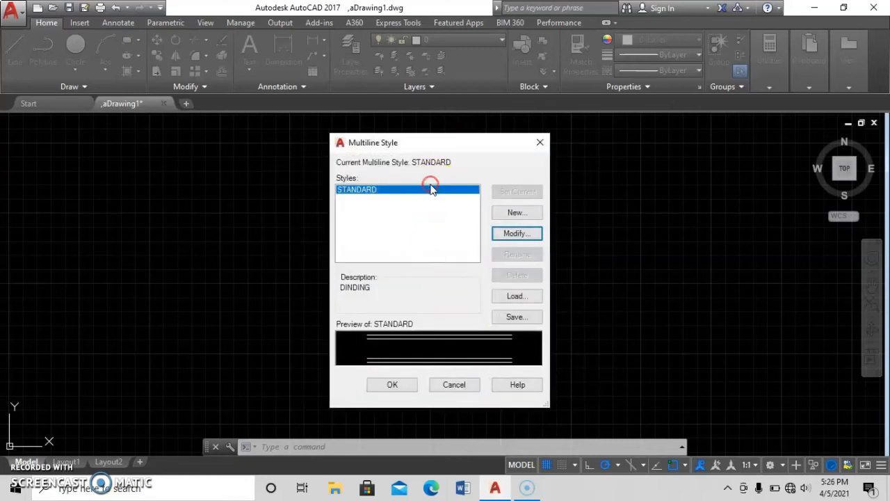
{"action": "left_click", "coordinate": [394, 385]}
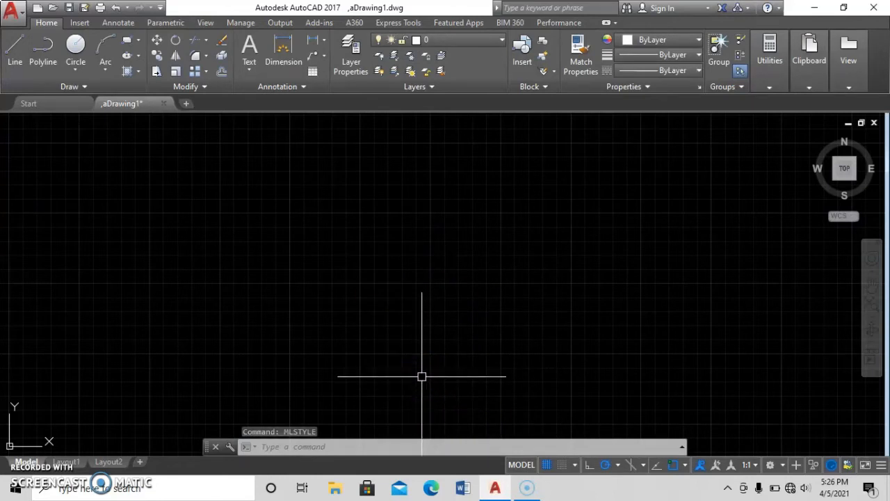
- Draw a single horizontal multiline segment in empty space beside the existing shapes, using Zero justification
{"action": "type", "text": "ml"}
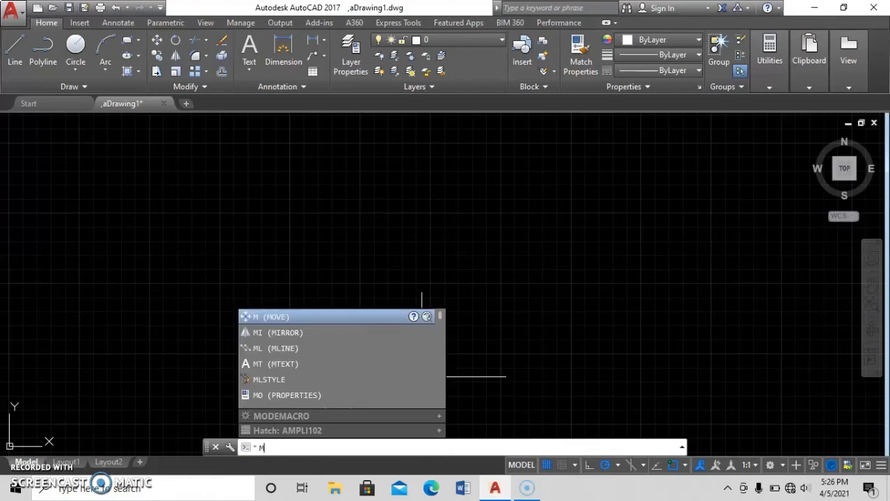
{"action": "key", "text": "Return"}
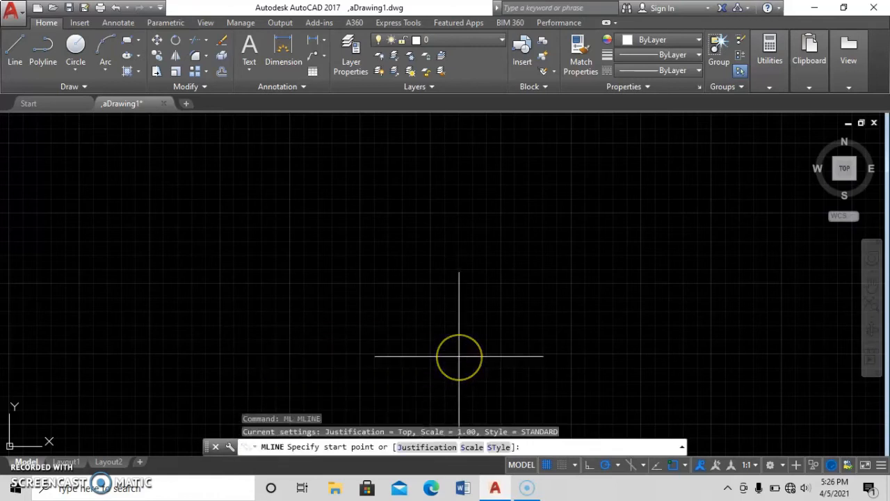
{"action": "type", "text": "J"}
{"action": "key", "text": "Return"}
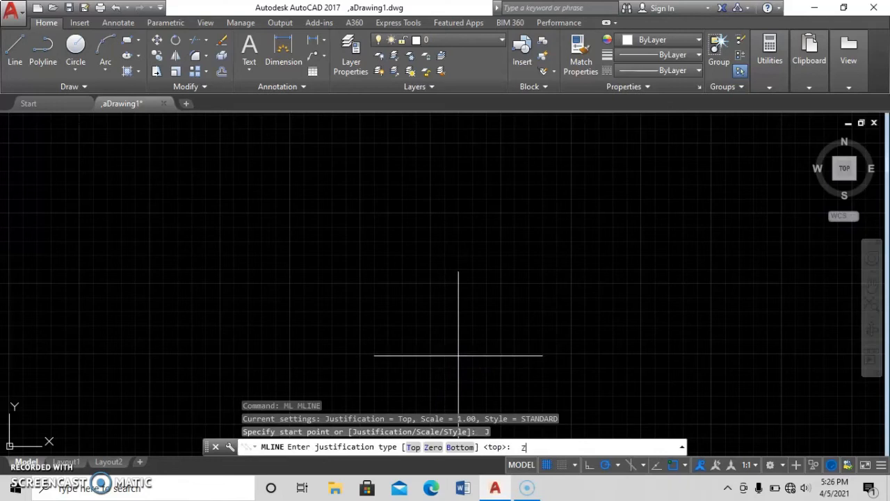
{"action": "type", "text": "z"}
{"action": "key", "text": "Return"}
{"action": "left_click", "coordinate": [416, 256]}
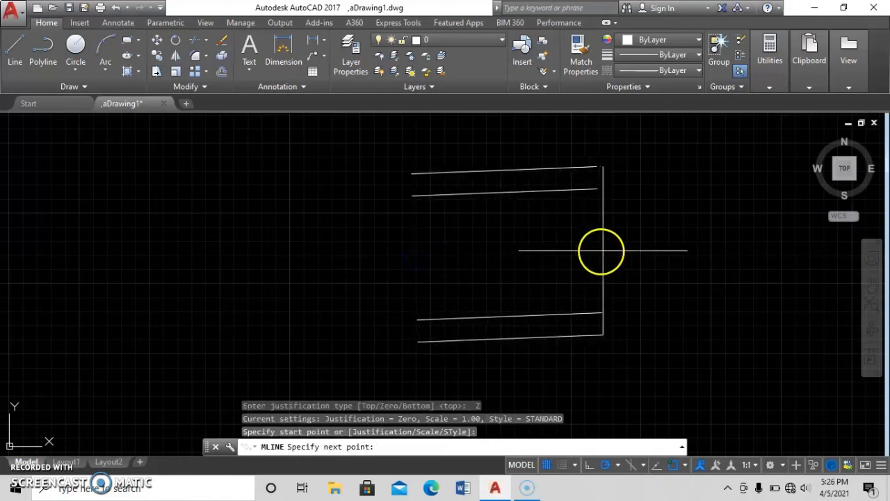
{"action": "scroll", "coordinate": [312, 304], "scroll_direction": "down", "scroll_amount": 2}
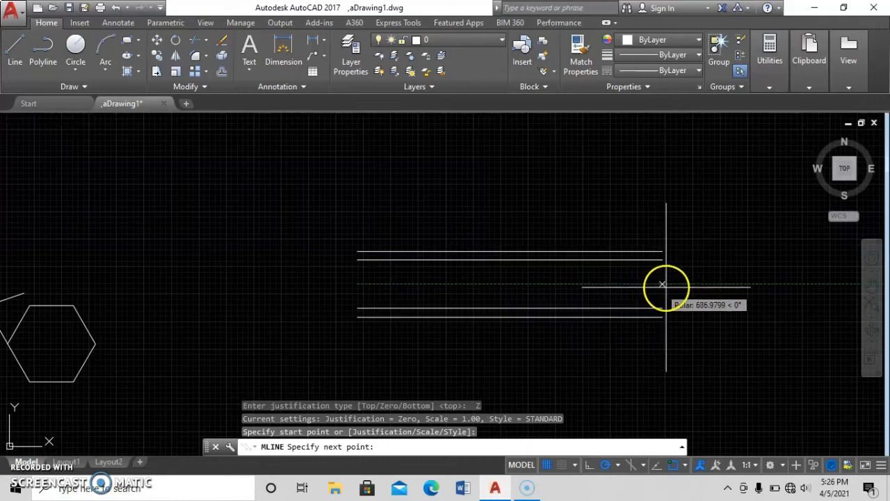
{"action": "left_click", "coordinate": [747, 286]}
{"action": "middle_click_drag", "start_coordinate": [710, 320], "coordinate": [495, 317]}
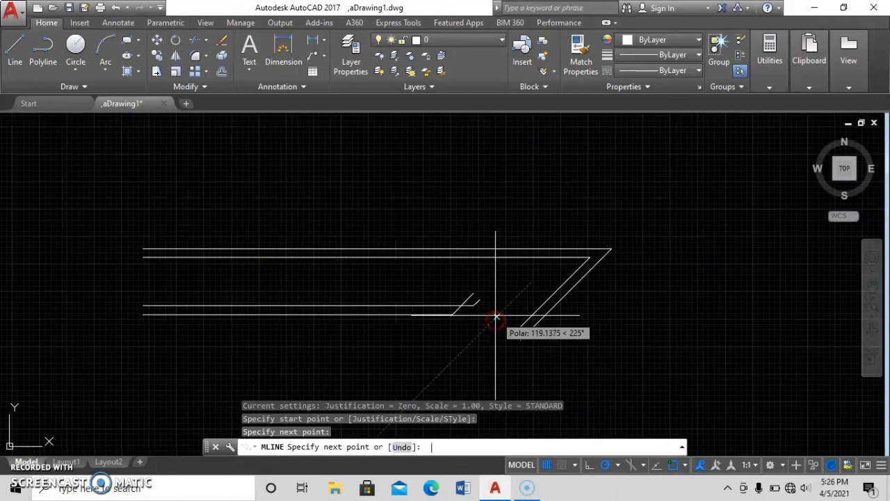
{"action": "key", "text": "Return"}
- Measure the multiline's overall width between its outer lines at the right end
{"action": "type", "text": "DI"}
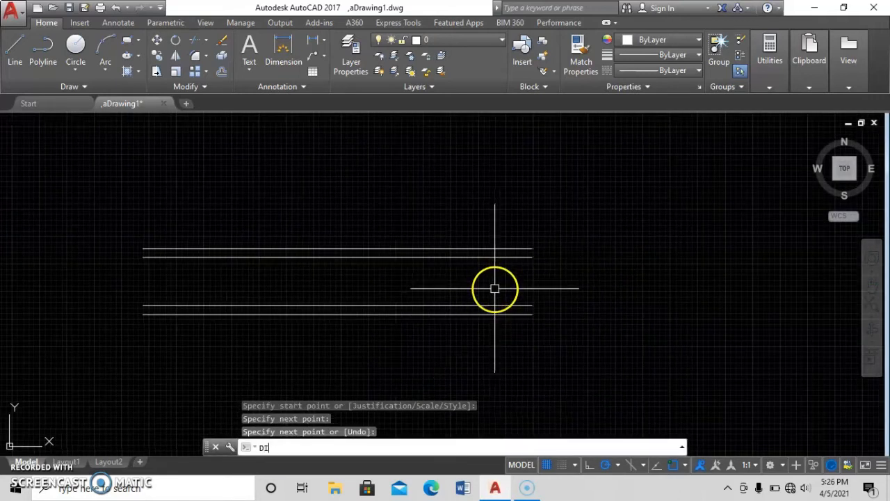
{"action": "key", "text": "Return"}
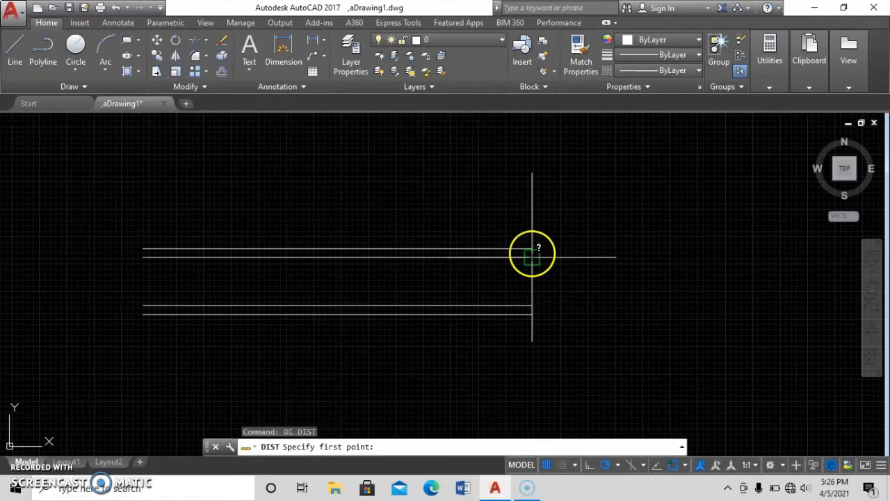
{"action": "left_click", "coordinate": [532, 257]}
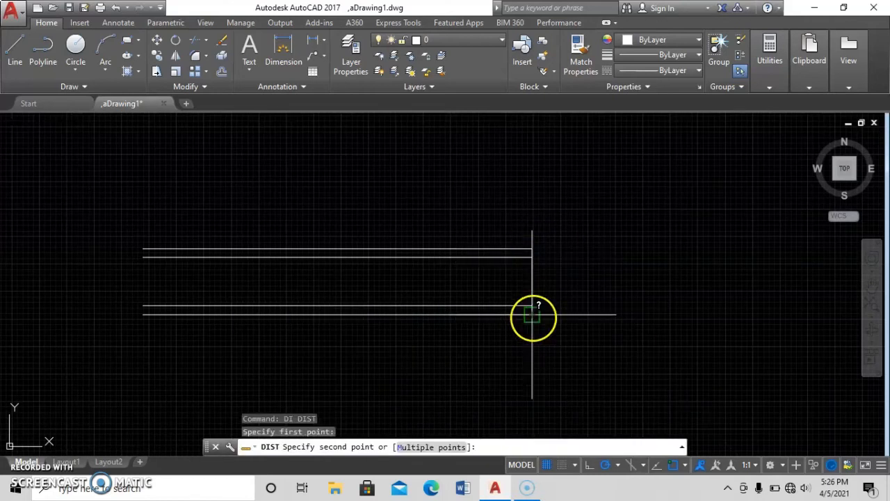
{"action": "left_click", "coordinate": [532, 315]}
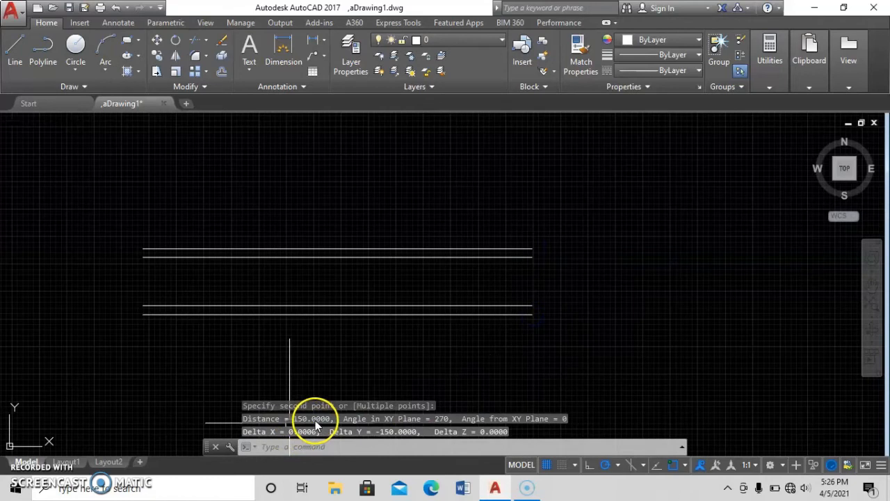
{"action": "key", "text": "Escape"}
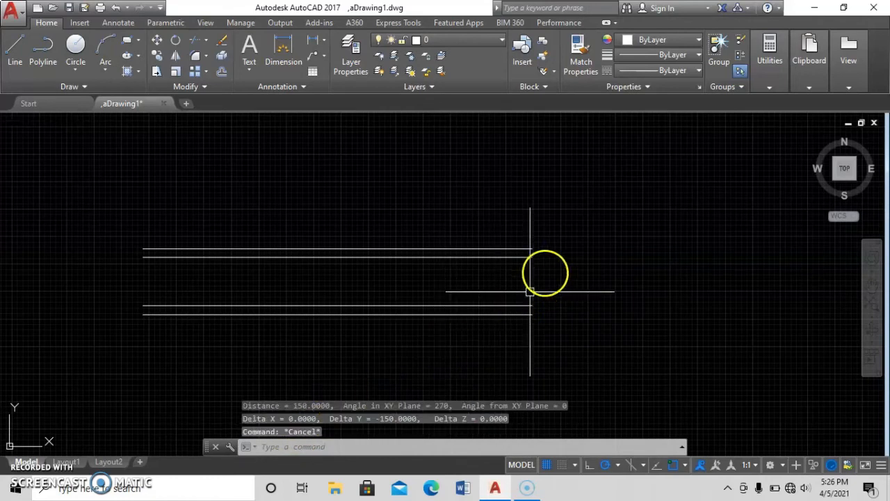
- Draw a 150 by 150 square in the empty space beyond the multiline's right end
{"action": "middle_click_drag", "start_coordinate": [526, 318], "coordinate": [445, 300]}
{"action": "scroll", "coordinate": [445, 300], "scroll_direction": "up", "scroll_amount": 2}
{"action": "scroll", "coordinate": [546, 333], "scroll_direction": "down", "scroll_amount": 2}
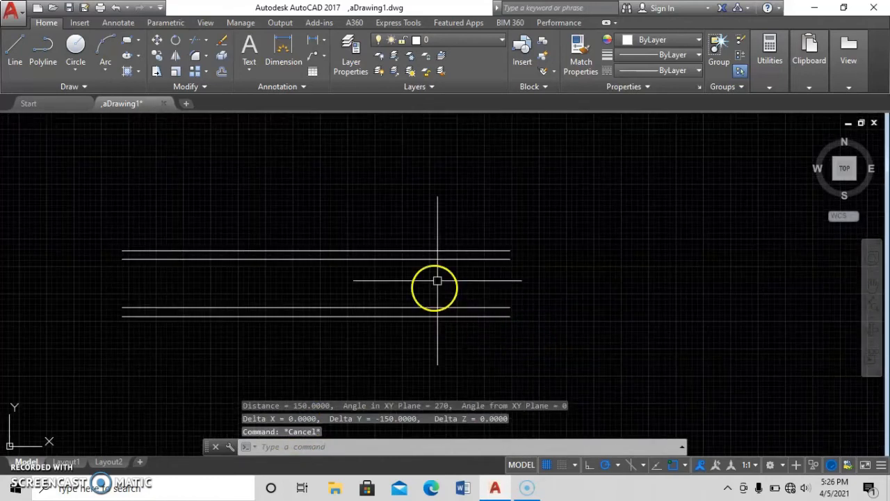
{"action": "type", "text": "re"}
{"action": "key", "text": "Escape"}
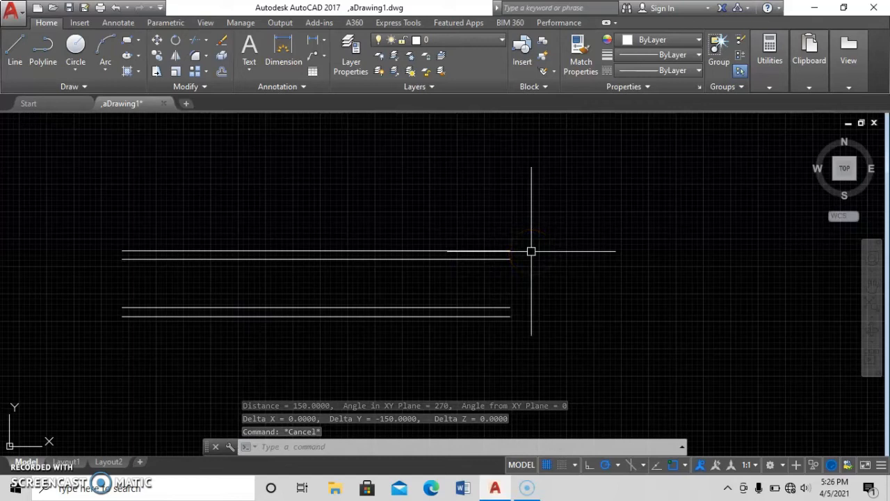
{"action": "left_click", "coordinate": [530, 287]}
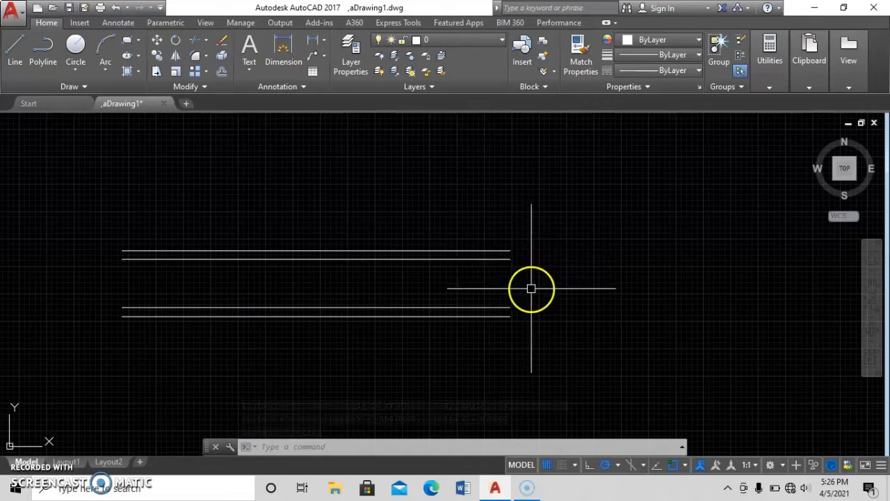
{"action": "type", "text": "REC"}
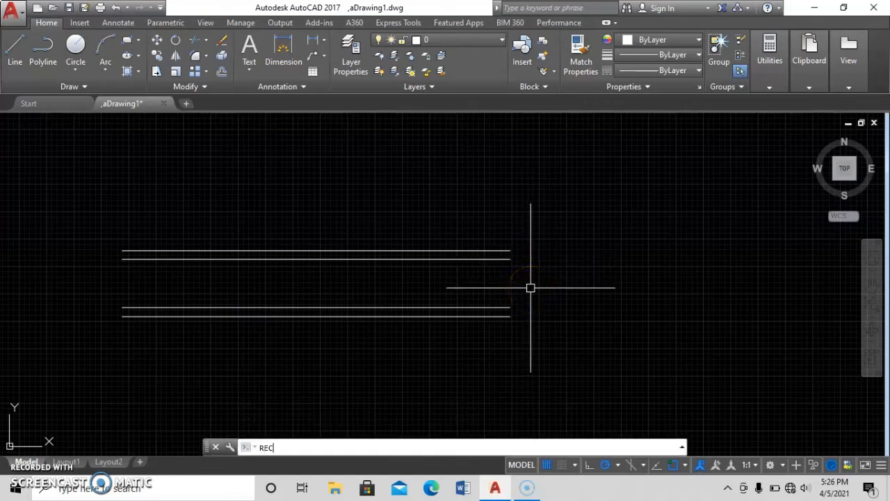
{"action": "key", "text": "Return"}
{"action": "left_click", "coordinate": [561, 252]}
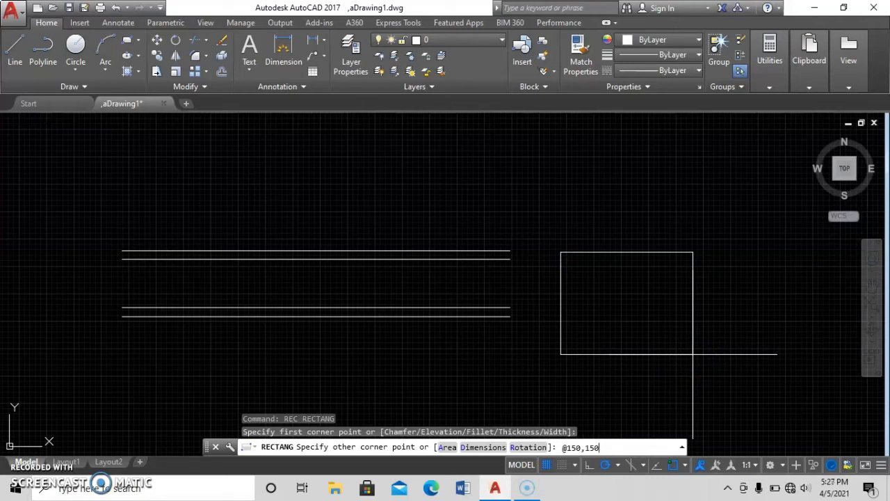
{"action": "key", "text": "Return"}
- Move the square by its lower-left corner onto the lower outer corner of the multiline's right end
{"action": "left_click", "coordinate": [573, 258]}
{"action": "left_click", "coordinate": [551, 237]}
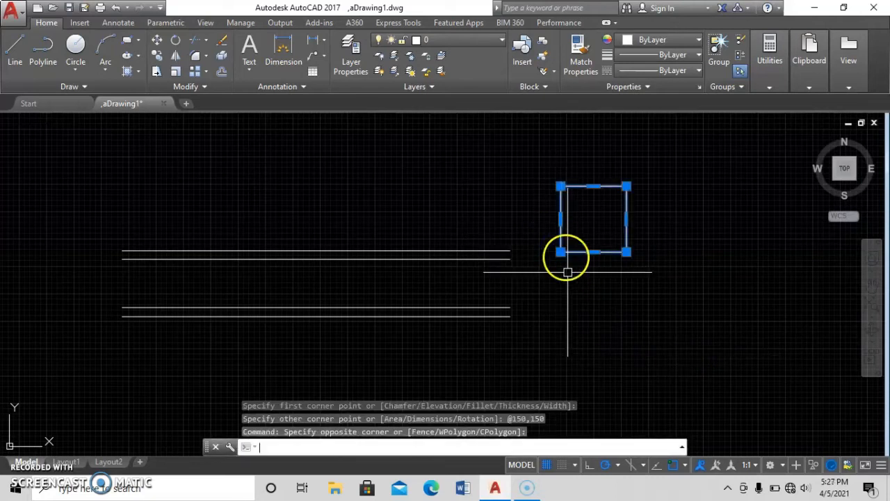
{"action": "type", "text": "m"}
{"action": "key", "text": "Return"}
{"action": "left_click", "coordinate": [561, 252]}
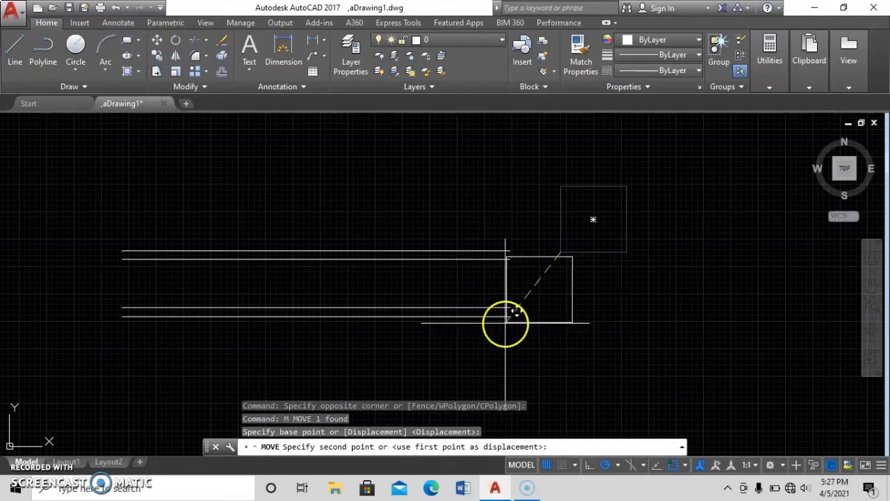
{"action": "left_click", "coordinate": [511, 316]}
- Mirror the square about a vertical axis through the multiline's midpoint, keeping the original square
{"action": "left_click", "coordinate": [559, 311]}
{"action": "left_click", "coordinate": [541, 335]}
{"action": "type", "text": "mi"}
{"action": "key", "text": "Return"}
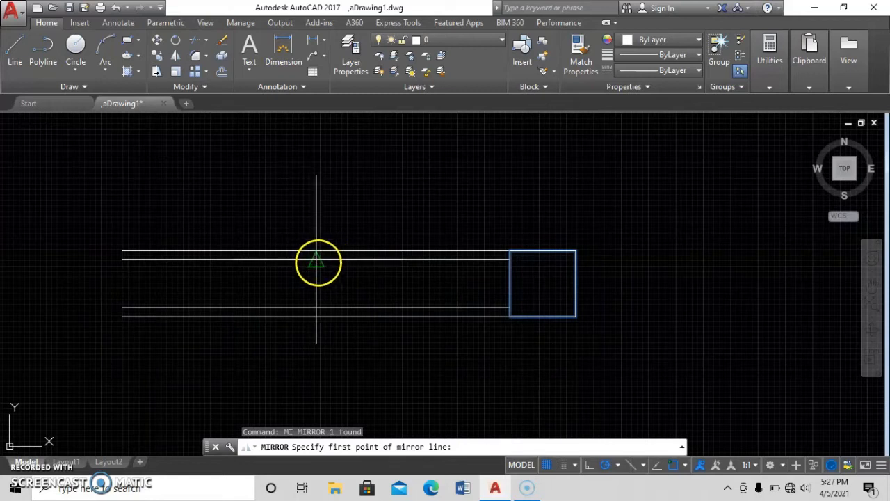
{"action": "left_click", "coordinate": [317, 262]}
{"action": "left_click", "coordinate": [318, 192]}
{"action": "key", "text": "Return"}
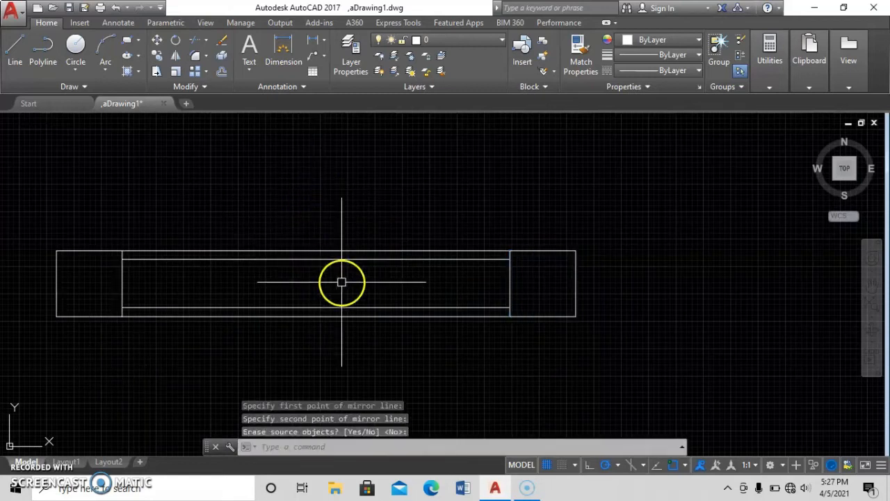
- Move the right-hand square horizontally away from the multiline, leaving a gap between them
{"action": "middle_click_drag", "start_coordinate": [341, 282], "coordinate": [473, 258]}
{"action": "middle_click_drag", "start_coordinate": [543, 290], "coordinate": [460, 298]}
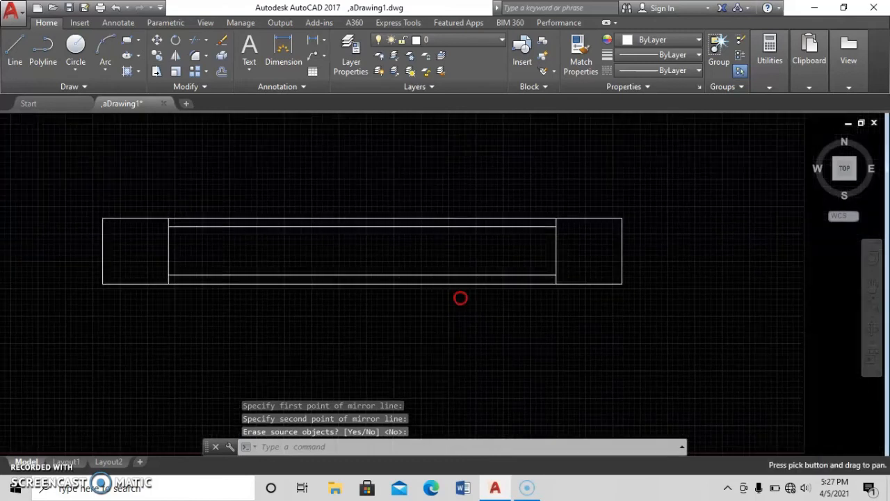
{"action": "left_click", "coordinate": [632, 244]}
{"action": "left_click", "coordinate": [602, 260]}
{"action": "scroll", "coordinate": [547, 340], "scroll_direction": "down", "scroll_amount": 2}
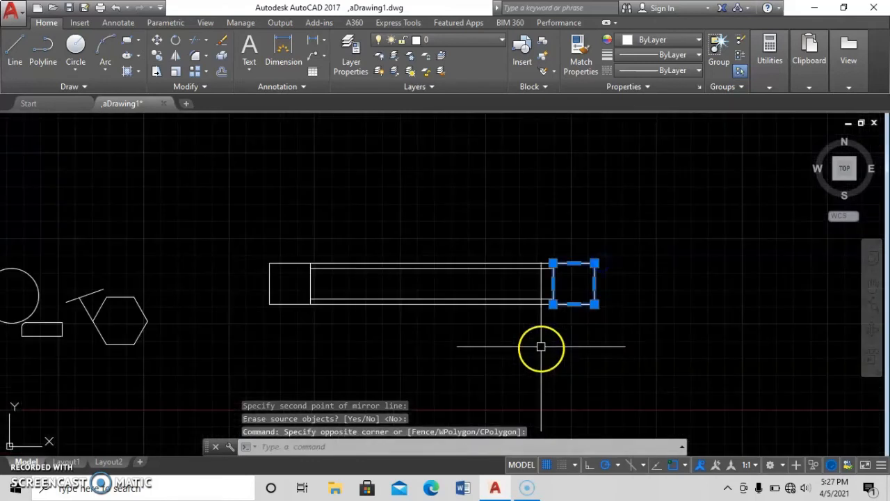
{"action": "type", "text": "m"}
{"action": "key", "text": "Return"}
{"action": "scroll", "coordinate": [602, 315], "scroll_direction": "up", "scroll_amount": 2}
{"action": "middle_click_drag", "start_coordinate": [592, 315], "coordinate": [435, 310]}
{"action": "scroll", "coordinate": [420, 272], "scroll_direction": "up", "scroll_amount": 2}
{"action": "left_click", "coordinate": [395, 269]}
{"action": "scroll", "coordinate": [407, 286], "scroll_direction": "down", "scroll_amount": 2}
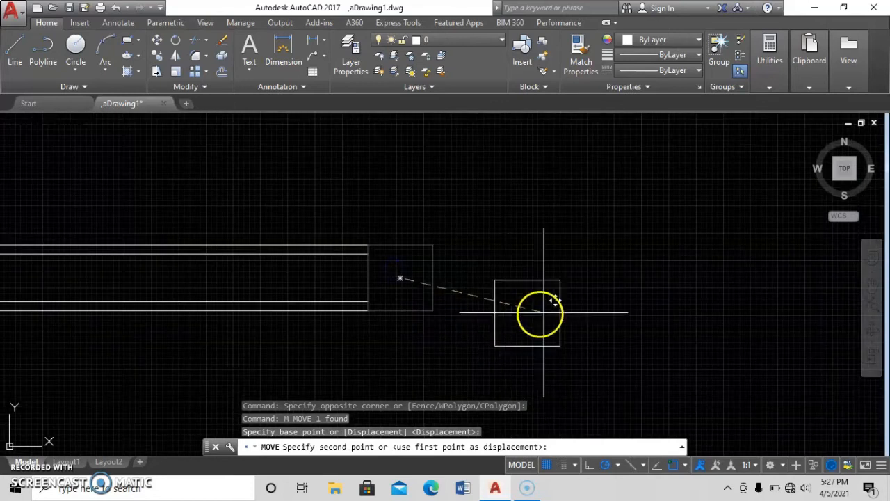
{"action": "left_click", "coordinate": [602, 278]}
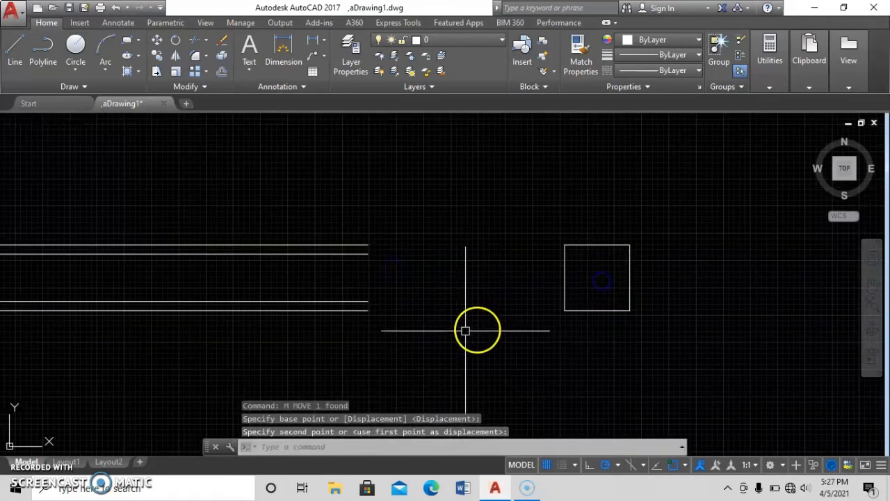
- Stretch the multiline's right end horizontally to meet the near edge of the moved square
{"action": "left_click", "coordinate": [319, 301]}
{"action": "left_click", "coordinate": [371, 278]}
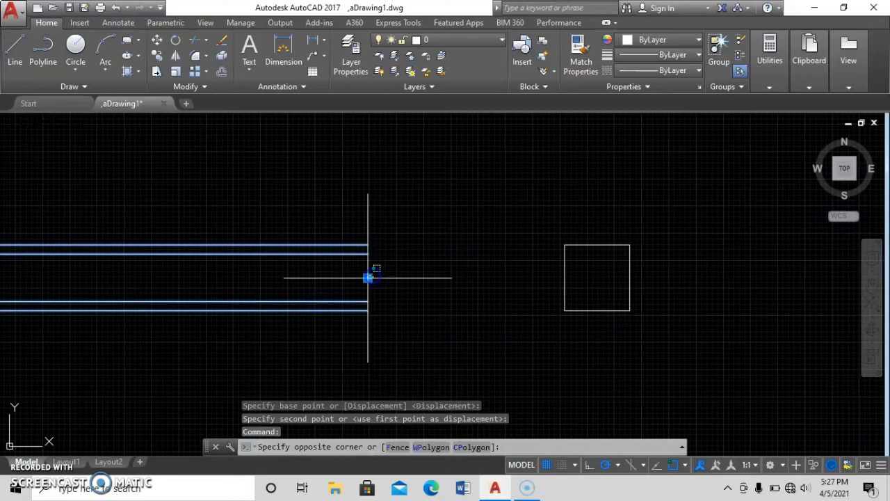
{"action": "left_click", "coordinate": [381, 276]}
{"action": "left_click", "coordinate": [367, 279]}
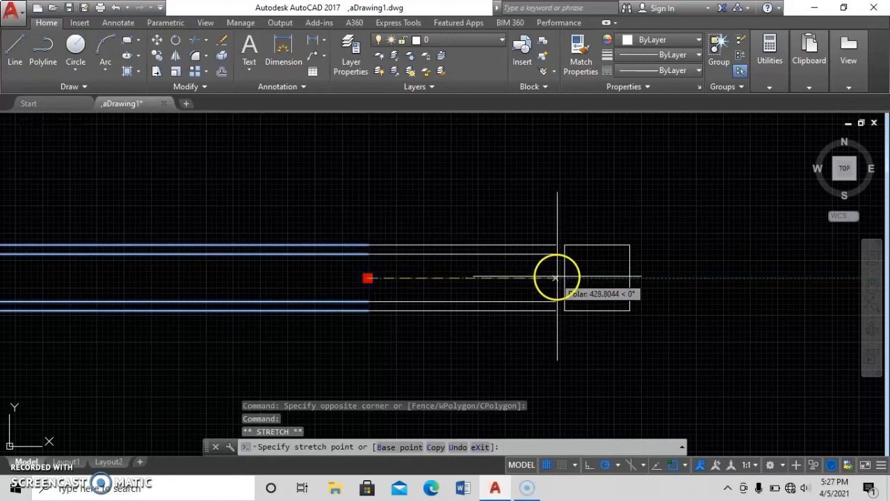
{"action": "left_click", "coordinate": [565, 278]}
{"action": "scroll", "coordinate": [488, 331], "scroll_direction": "down", "scroll_amount": 2}
{"action": "middle_click_drag", "start_coordinate": [499, 342], "coordinate": [542, 337]}
{"action": "key", "text": "Escape"}
- Assign the multiline between the two squares to the dinding layer and clear the selection
{"action": "mouse_move", "coordinate": [596, 300]}
{"action": "middle_mouse_down"}
{"action": "mouse_move", "coordinate": [578, 322]}
{"action": "mouse_move", "coordinate": [548, 281]}
{"action": "mouse_move", "coordinate": [575, 307]}
{"action": "middle_mouse_up"}
{"action": "left_click", "coordinate": [658, 316]}
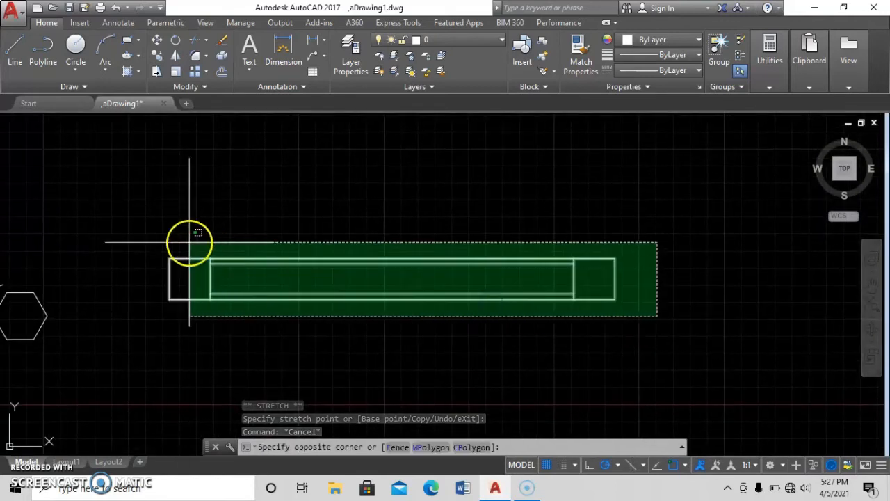
{"action": "left_click", "coordinate": [463, 337]}
{"action": "left_click", "coordinate": [462, 337]}
{"action": "left_click", "coordinate": [403, 267]}
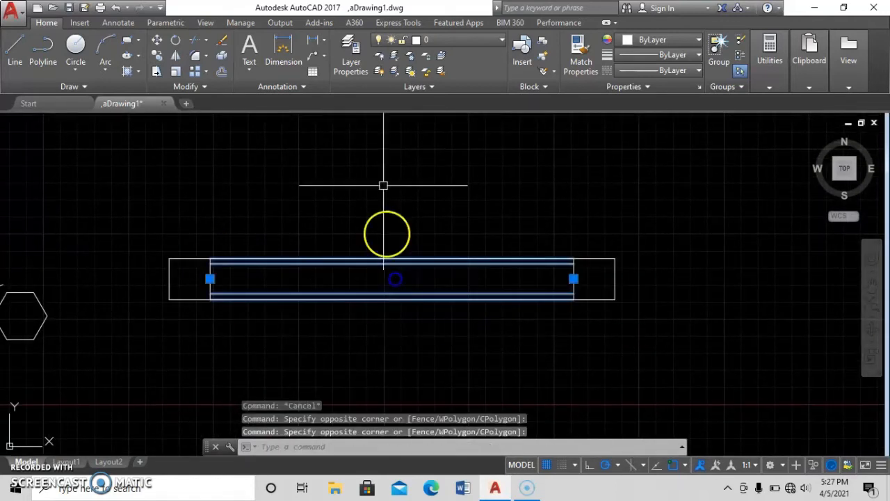
{"action": "left_click", "coordinate": [431, 40]}
{"action": "left_click", "coordinate": [437, 87]}
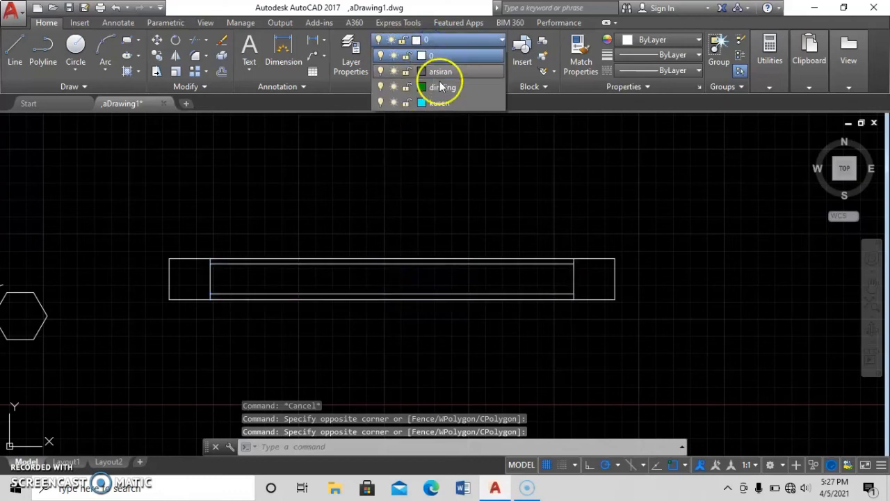
{"action": "left_click", "coordinate": [622, 274]}
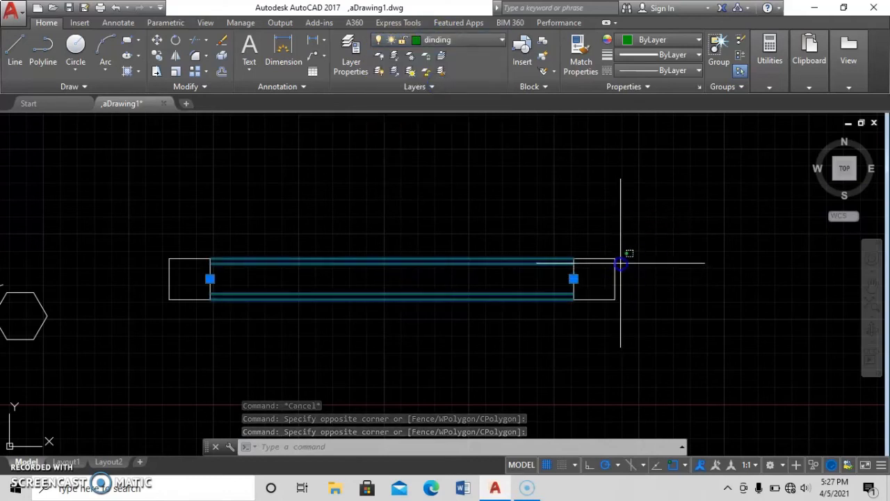
{"action": "key", "text": "Escape"}
{"action": "key", "text": "Escape"}
{"action": "key", "text": "Escape"}
- Assign both end squares to the dinding layer and clear the selection
{"action": "left_click", "coordinate": [621, 245]}
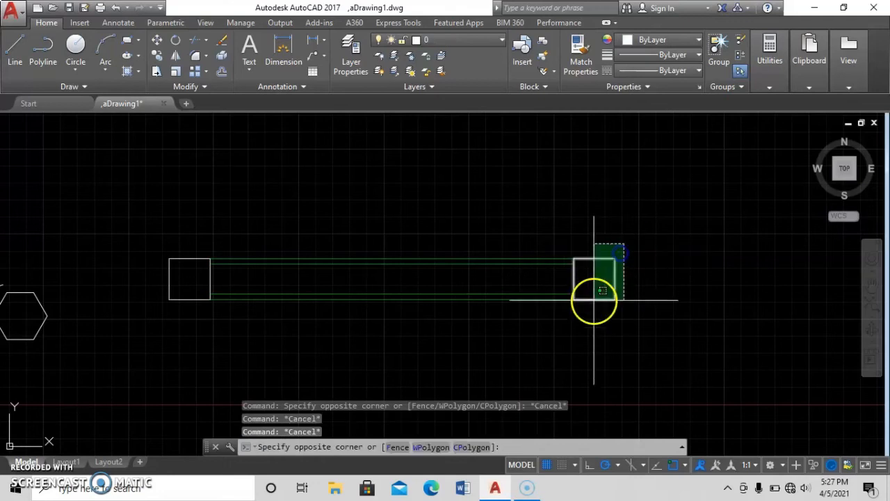
{"action": "left_click", "coordinate": [592, 303]}
{"action": "left_click", "coordinate": [201, 245]}
{"action": "left_click", "coordinate": [190, 302]}
{"action": "left_click", "coordinate": [457, 39]}
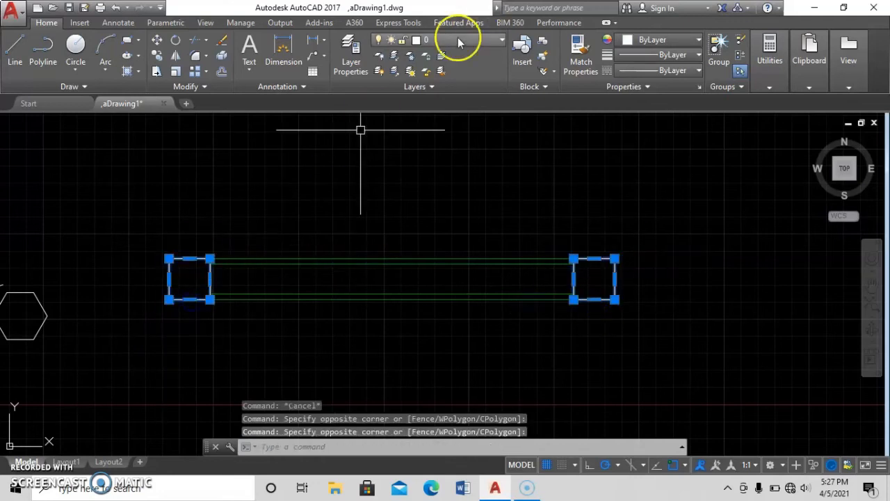
{"action": "left_click", "coordinate": [460, 87]}
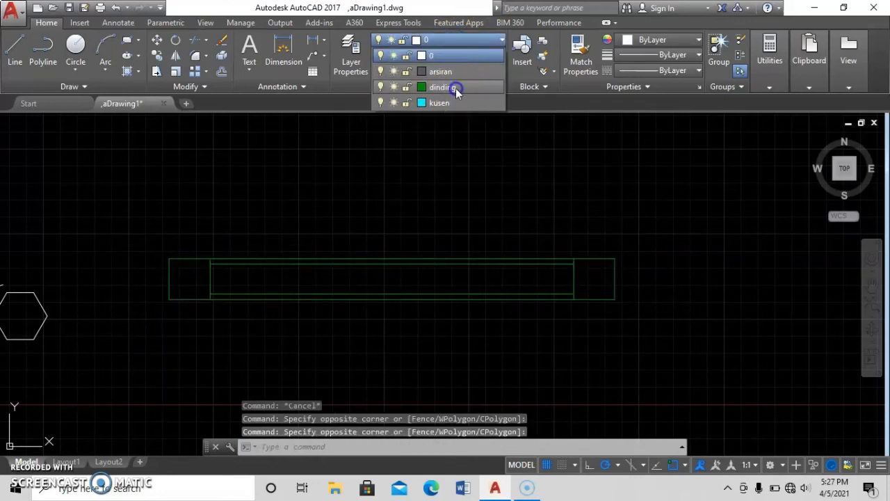
{"action": "key", "text": "Escape"}
- Apply an ANSI32 hatch to the area between the multiline's two inner lines
{"action": "middle_click_drag", "start_coordinate": [397, 326], "coordinate": [439, 304]}
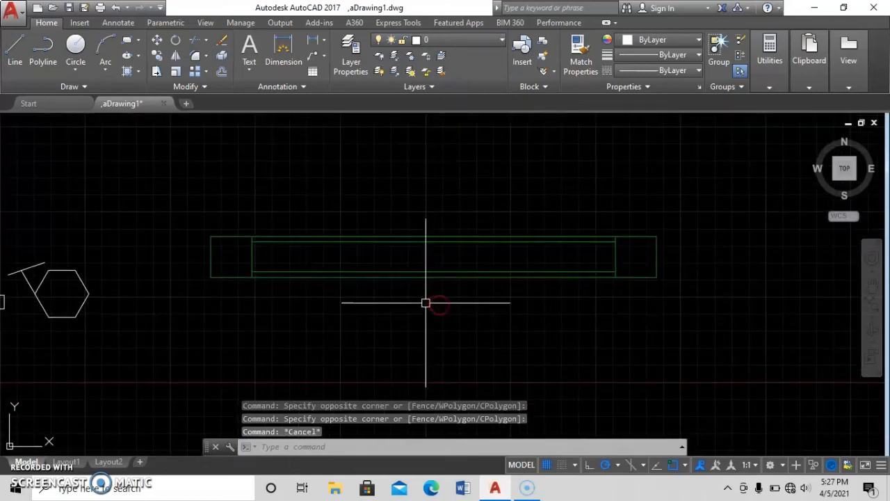
{"action": "type", "text": "h"}
{"action": "key", "text": "Return"}
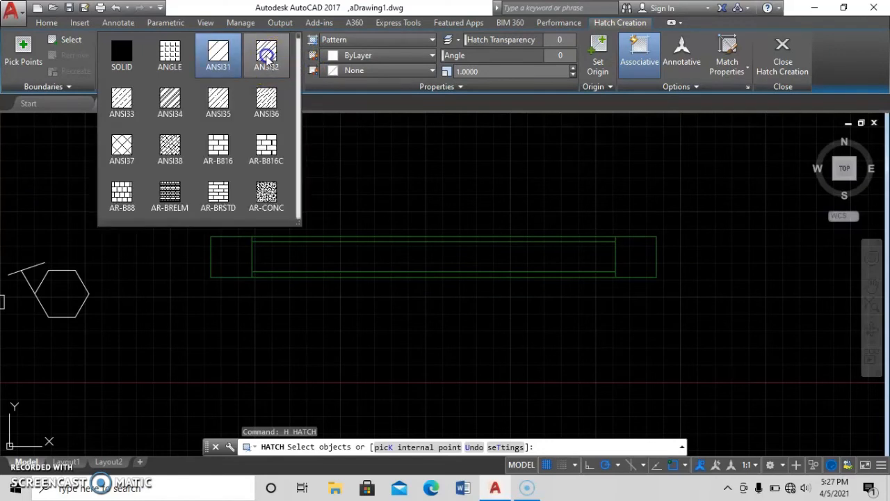
{"action": "left_click", "coordinate": [266, 56]}
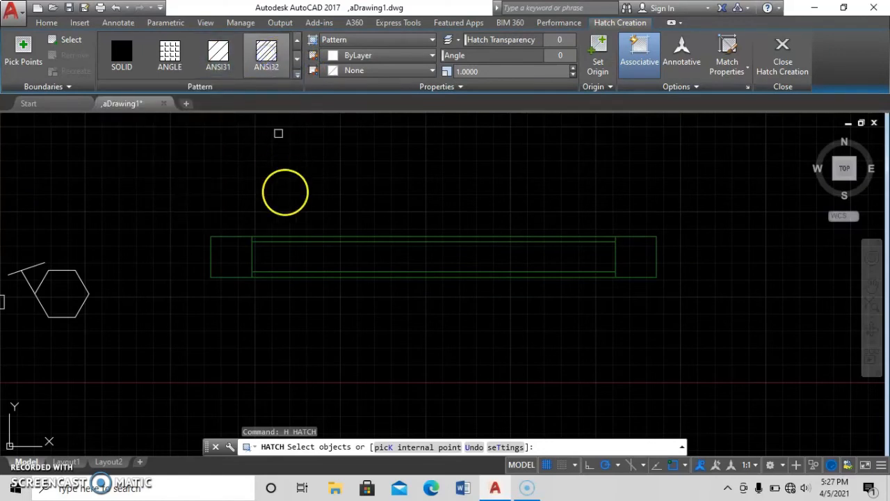
{"action": "left_click", "coordinate": [23, 48]}
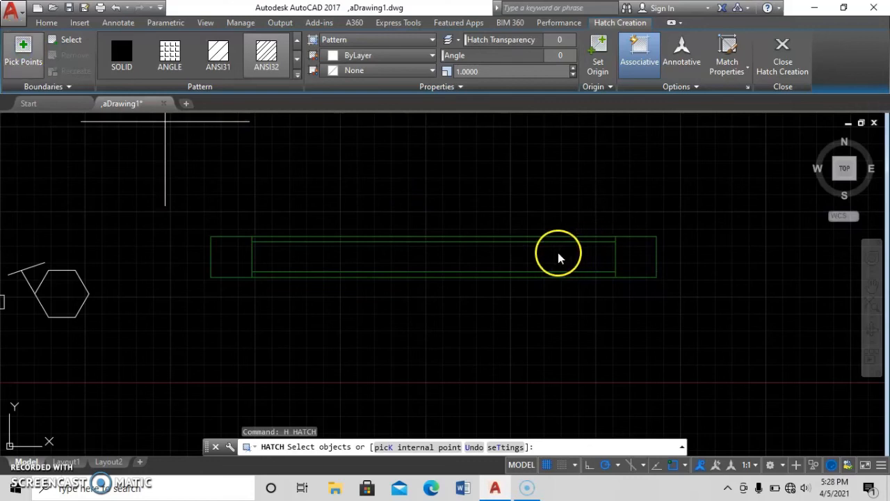
{"action": "left_click", "coordinate": [468, 262]}
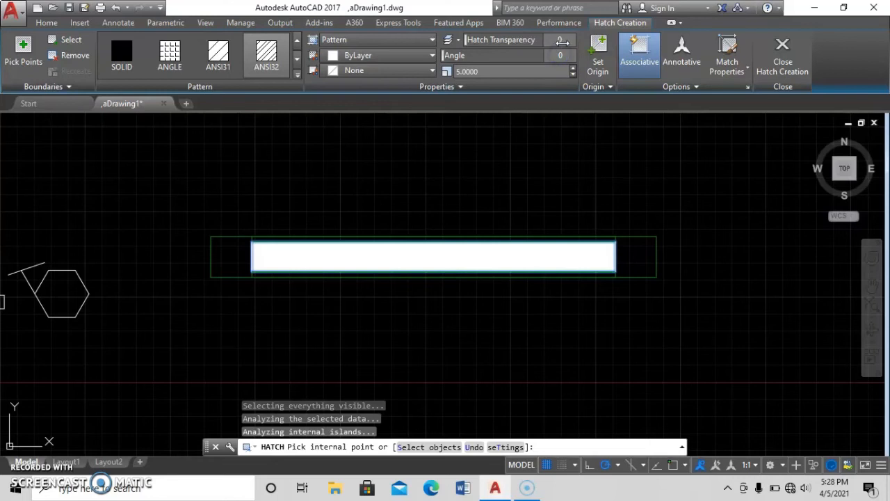
- Increase the ANSI32 hatch scale through 10, 30 and 100 to a final value of 300
{"action": "left_click", "coordinate": [494, 70]}
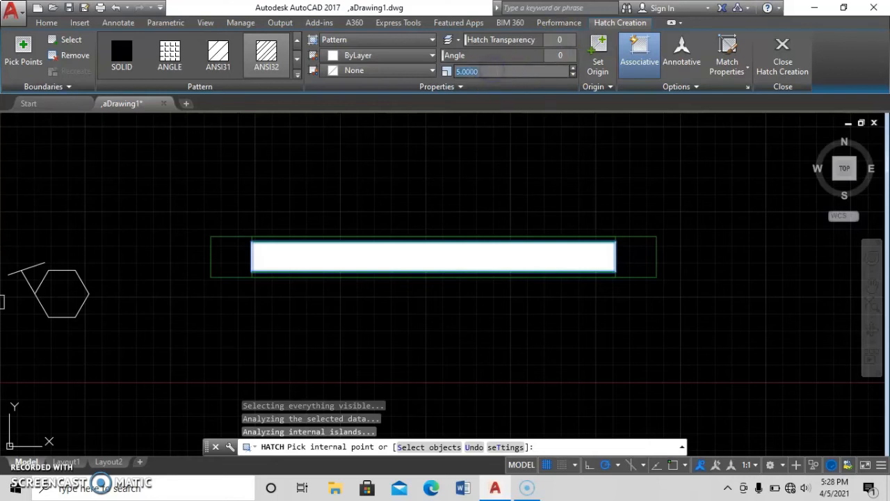
{"action": "left_click", "coordinate": [557, 41]}
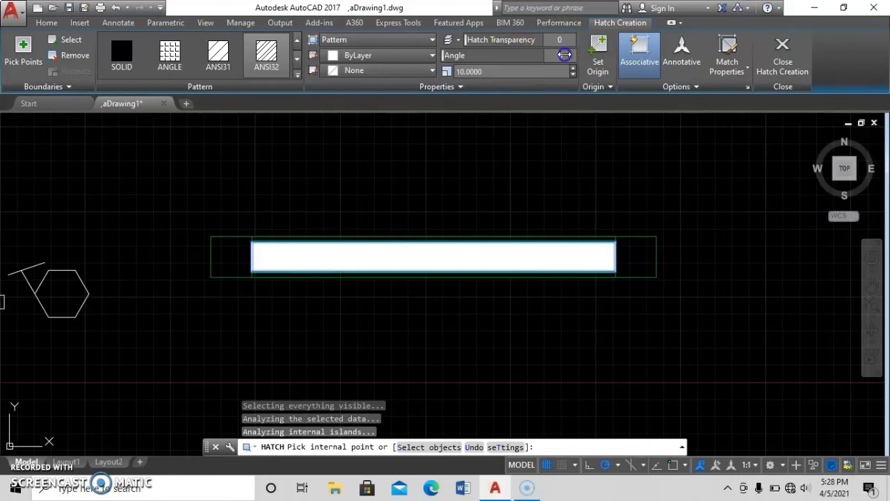
{"action": "scroll", "coordinate": [670, 249], "scroll_direction": "up", "scroll_amount": 4}
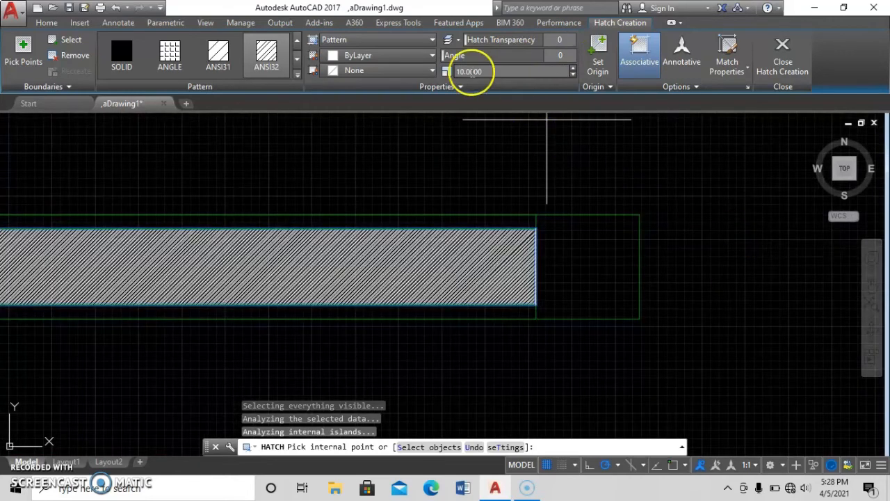
{"action": "left_click", "coordinate": [497, 70]}
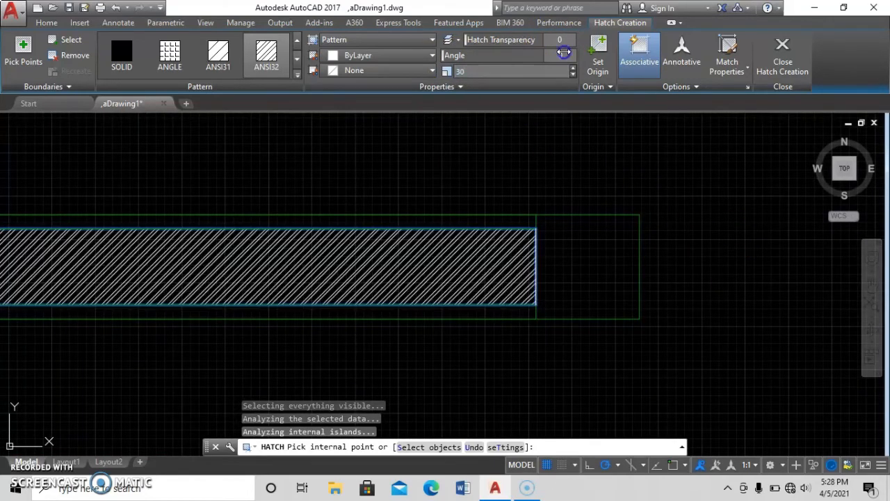
{"action": "left_click", "coordinate": [522, 76]}
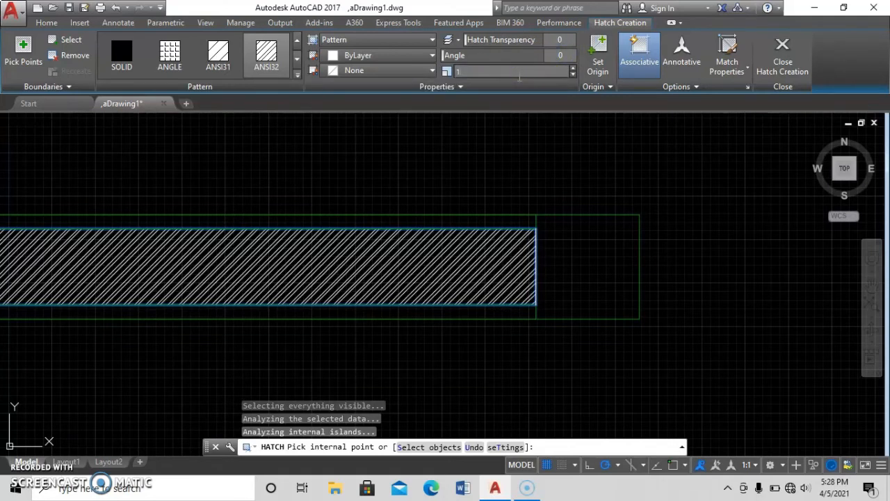
{"action": "key", "text": "Return"}
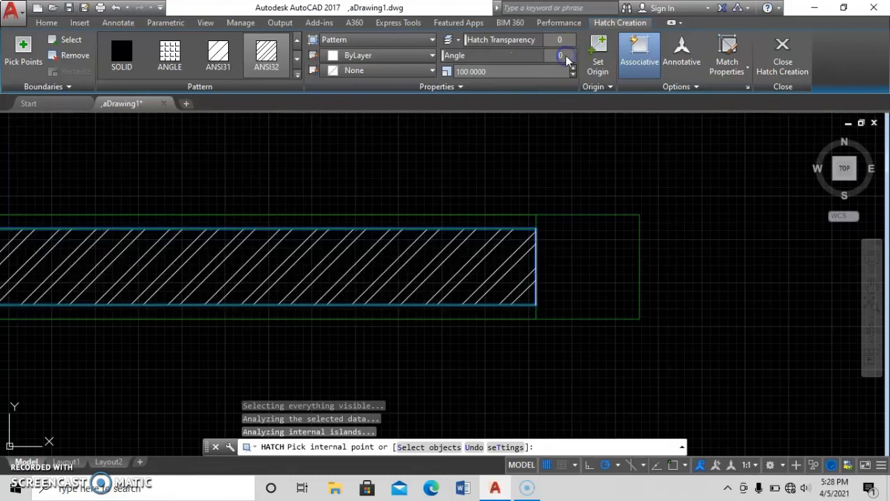
{"action": "left_click", "coordinate": [492, 72]}
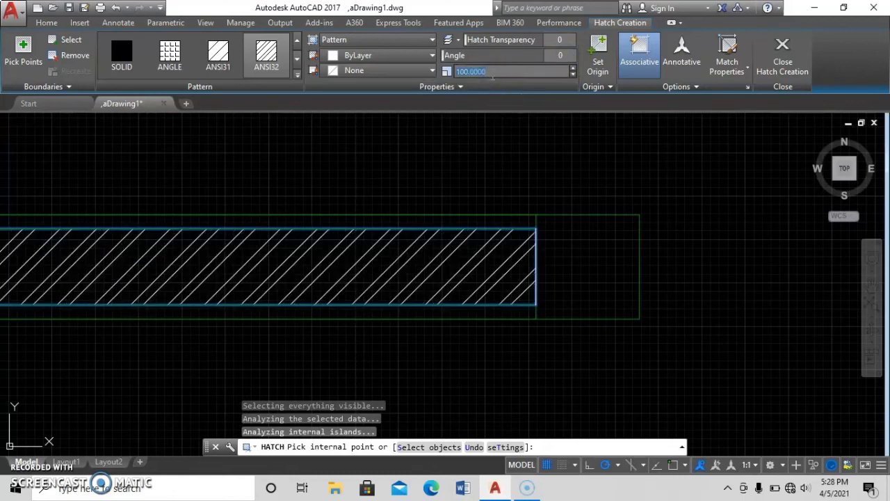
{"action": "type", "text": "300"}
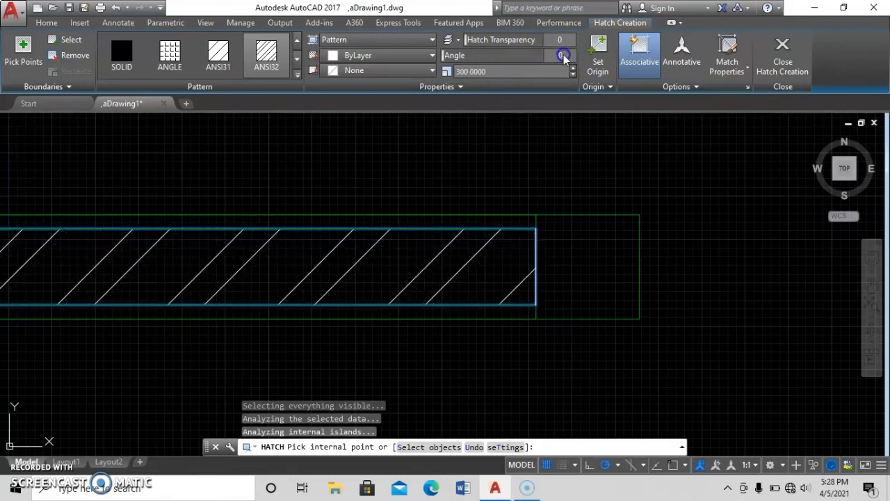
- Finish the ANSI32 hatch in the wall and assign it to the arsiran layer
{"action": "scroll", "coordinate": [582, 338], "scroll_direction": "down", "scroll_amount": 2}
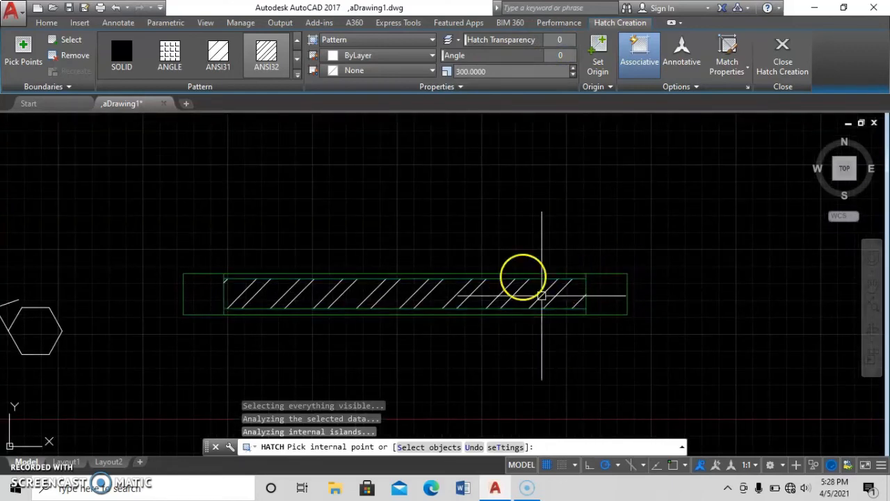
{"action": "key", "text": "Return"}
{"action": "scroll", "coordinate": [424, 322], "scroll_direction": "up", "scroll_amount": 2}
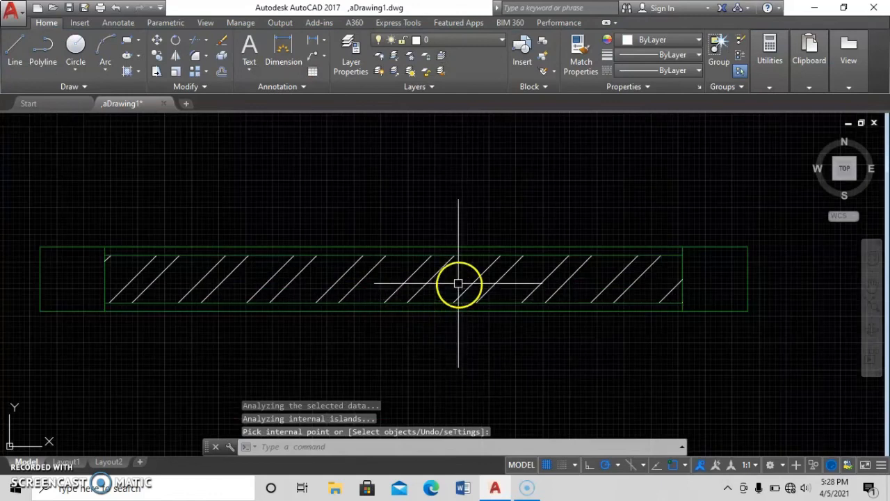
{"action": "left_click", "coordinate": [476, 274]}
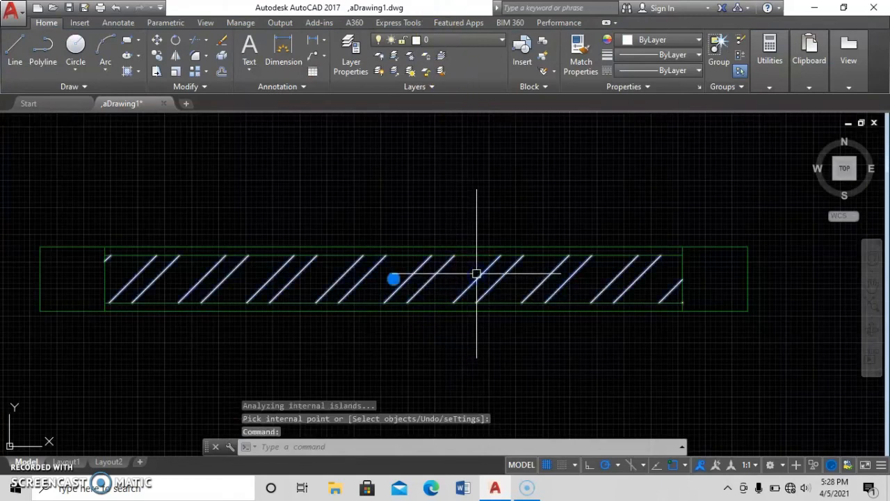
{"action": "left_click", "coordinate": [459, 39]}
{"action": "left_click", "coordinate": [469, 73]}
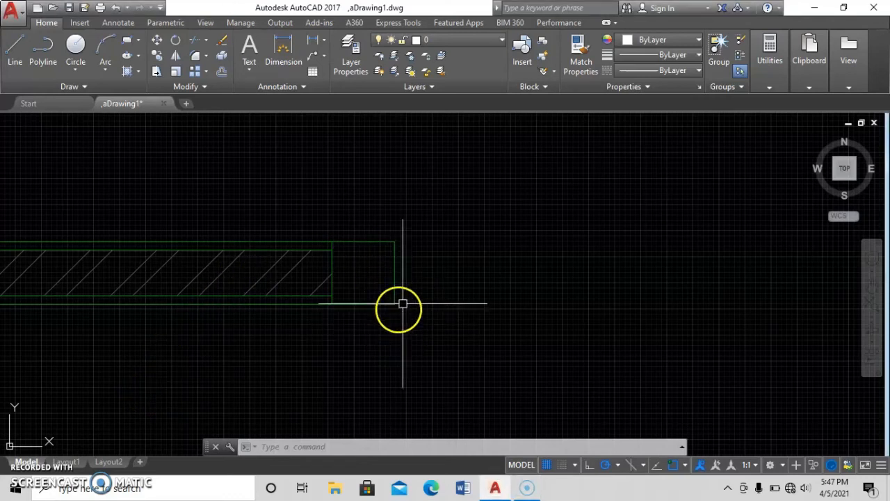
- Start a polyline in the empty space right of the wall with segments 150 downward and 50 to the right
{"action": "middle_click_drag", "start_coordinate": [413, 302], "coordinate": [412, 321]}
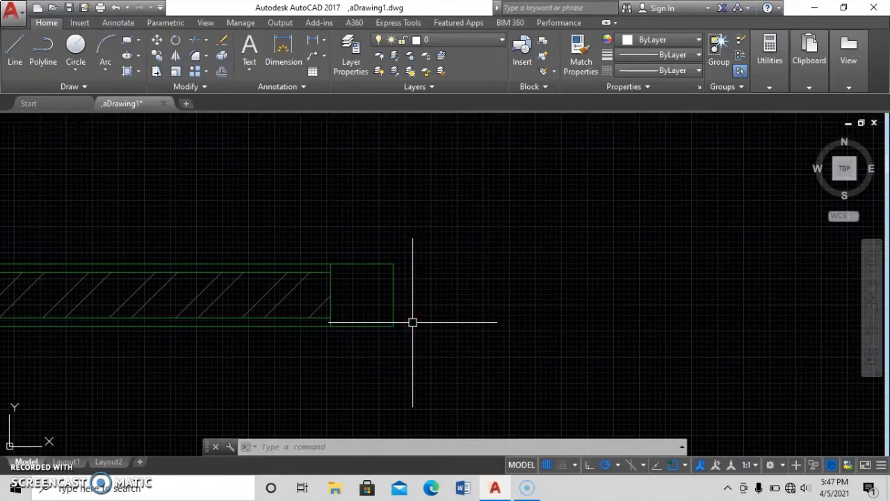
{"action": "left_click", "coordinate": [412, 347]}
{"action": "left_click", "coordinate": [416, 352]}
{"action": "type", "text": "pl"}
{"action": "key", "text": "Return"}
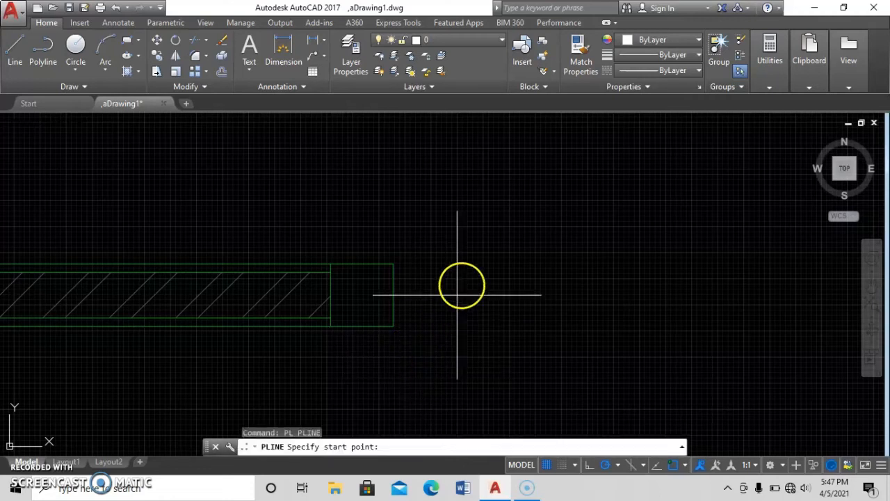
{"action": "left_click", "coordinate": [465, 275]}
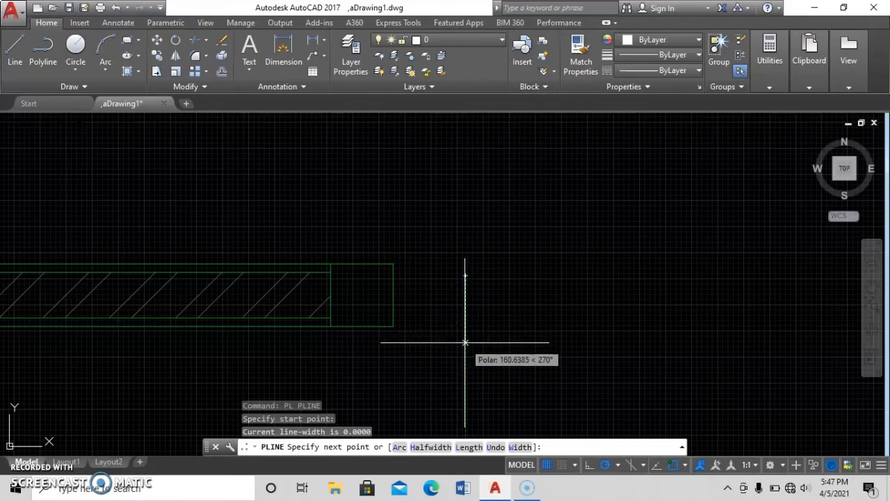
{"action": "type", "text": "150"}
{"action": "key", "text": "Return"}
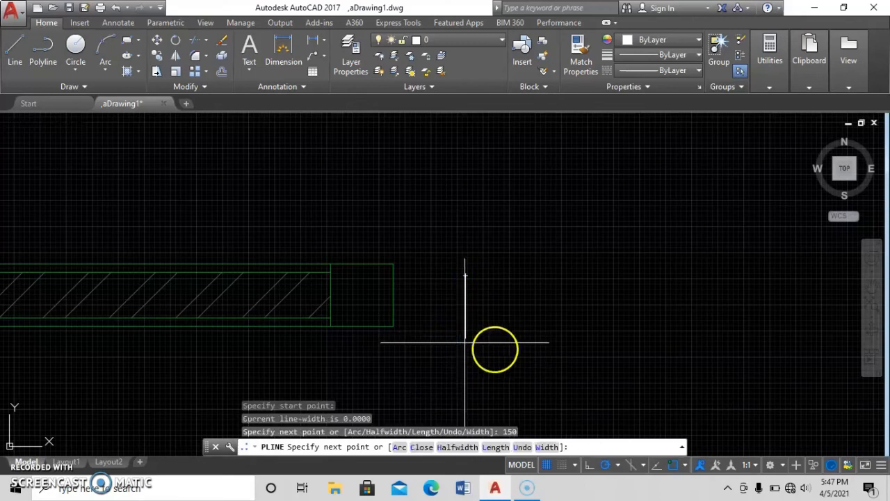
{"action": "type", "text": "50"}
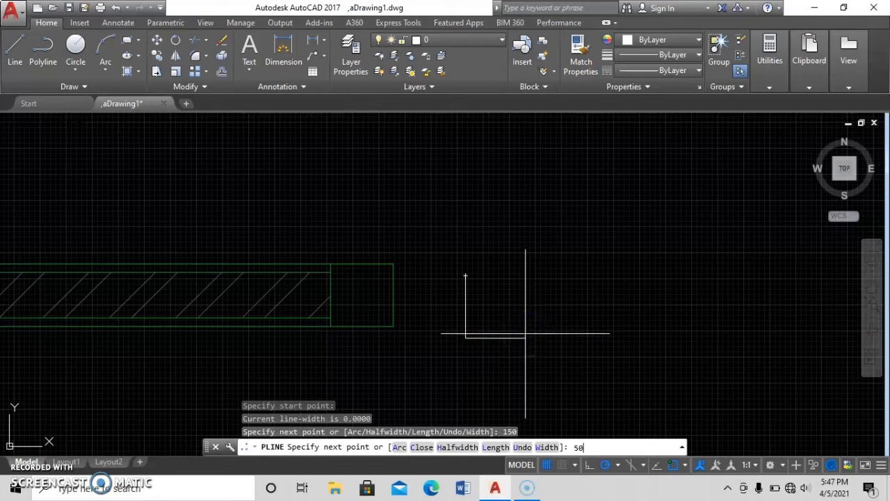
{"action": "key", "text": "Return"}
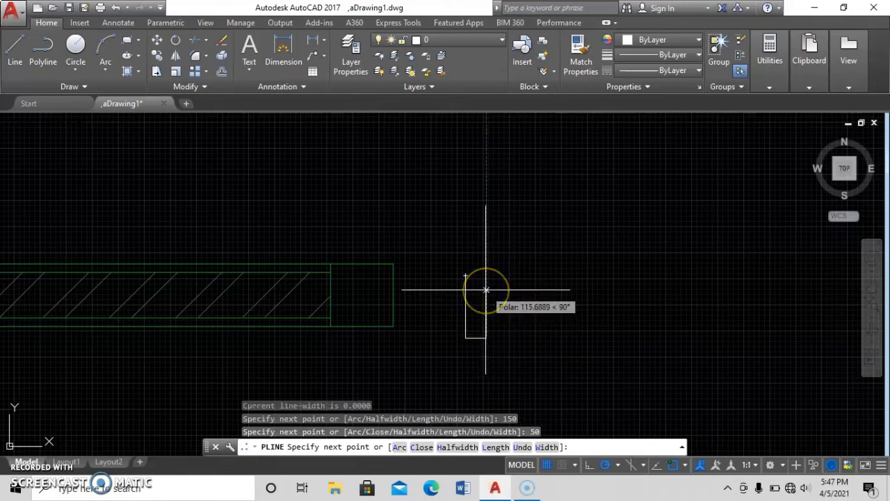
- Complete the stepped door jamb outline with segments 110 up, 10 left and 40 up, ending at its start point
{"action": "type", "text": "11"}
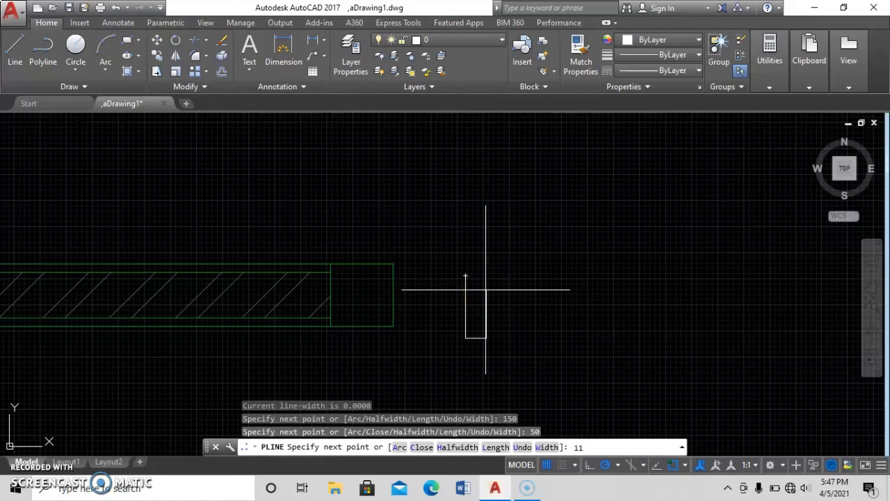
{"action": "type", "text": "0"}
{"action": "key", "text": "Return"}
{"action": "scroll", "coordinate": [502, 299], "scroll_direction": "up", "scroll_amount": 5}
{"action": "type", "text": "10"}
{"action": "key", "text": "Return"}
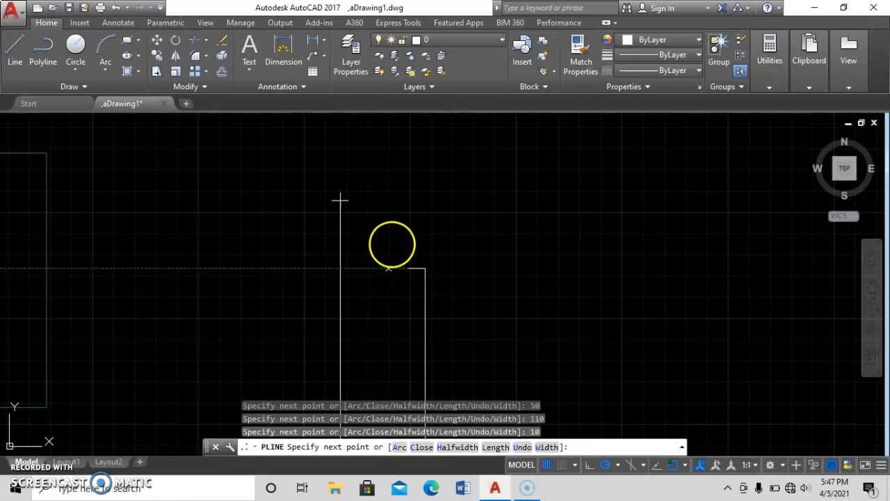
{"action": "type", "text": "4"}
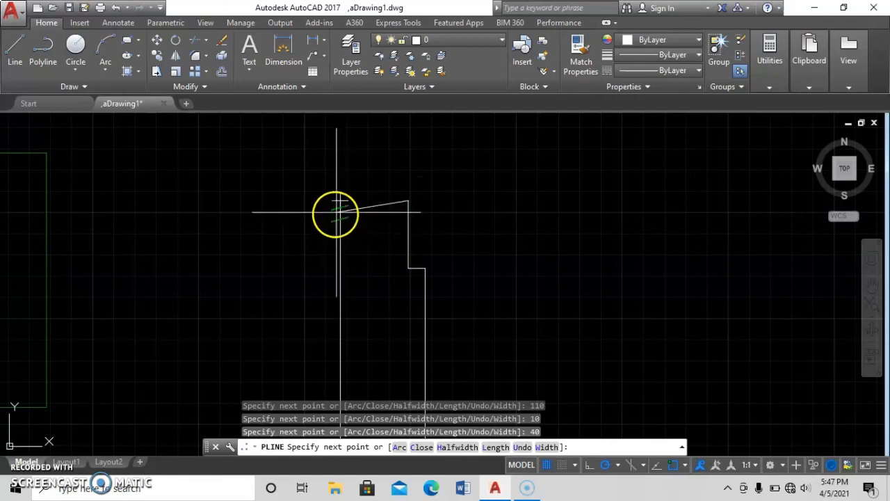
{"action": "left_click", "coordinate": [340, 199]}
{"action": "right_click", "coordinate": [401, 252]}
{"action": "scroll", "coordinate": [412, 273], "scroll_direction": "down", "scroll_amount": 3}
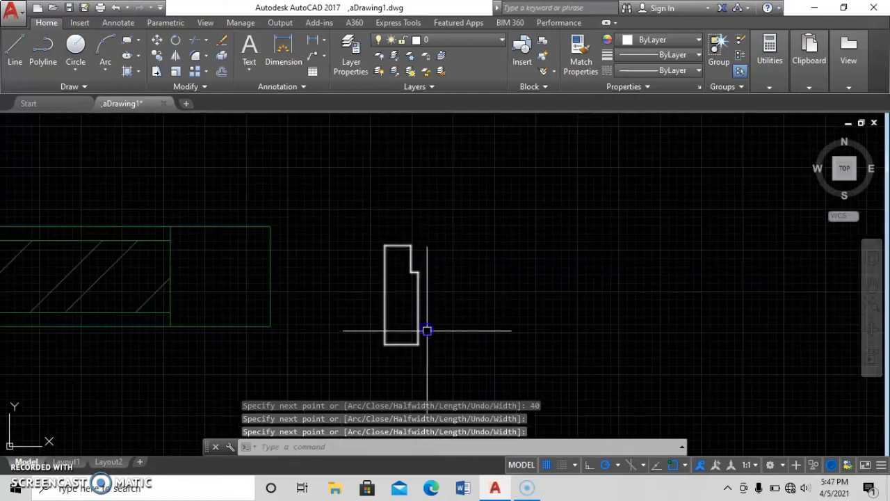
{"action": "key", "text": "Escape"}
- Draw a horizontal polyline 800 long to the right from the jamb's lower-right corner
{"action": "type", "text": "PL"}
{"action": "key", "text": "Return"}
{"action": "middle_click_drag", "start_coordinate": [418, 342], "coordinate": [352, 333]}
{"action": "left_click", "coordinate": [353, 334]}
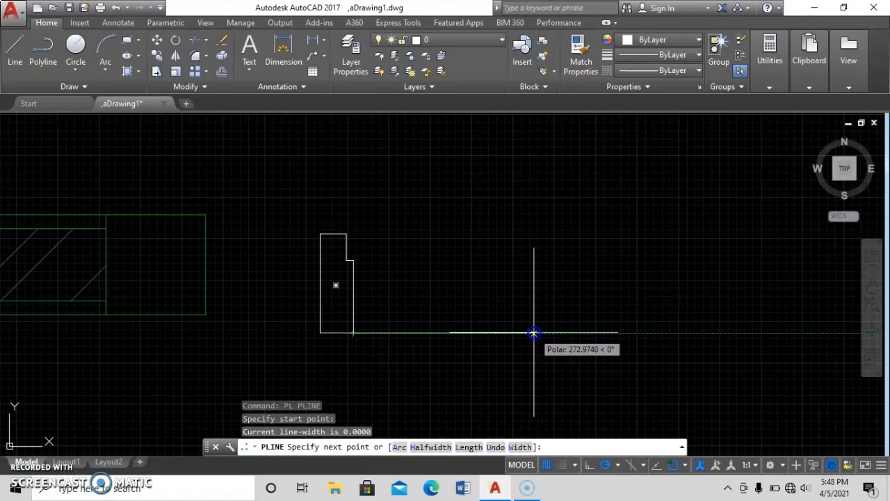
{"action": "type", "text": "8"}
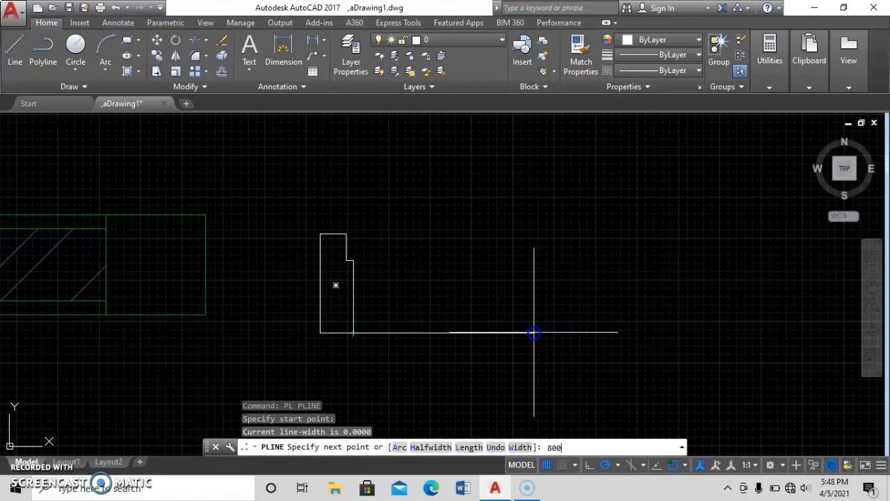
{"action": "type", "text": "00"}
{"action": "key", "text": "Return"}
{"action": "scroll", "coordinate": [508, 390], "scroll_direction": "down", "scroll_amount": 2}
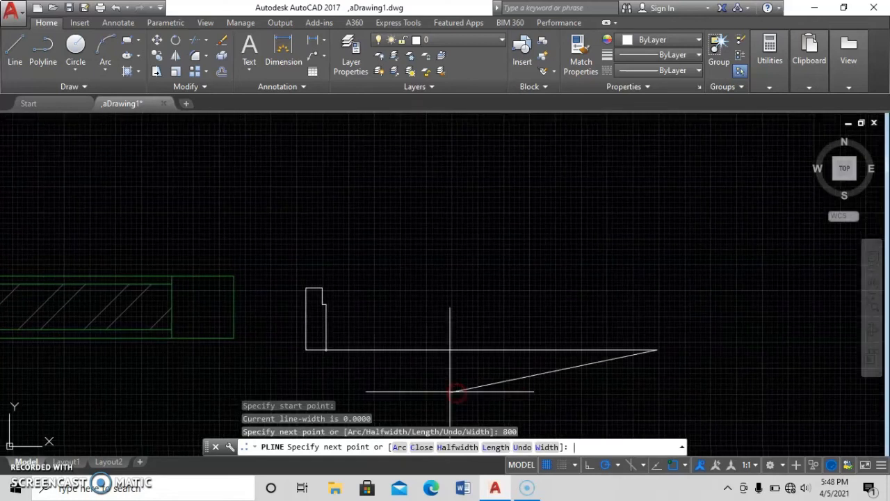
{"action": "key", "text": "Return"}
- Mirror the jamb about a vertical axis through the midpoint of the 800-long line, keeping the original
{"action": "left_click", "coordinate": [317, 308]}
{"action": "left_click", "coordinate": [317, 328]}
{"action": "type", "text": "MI"}
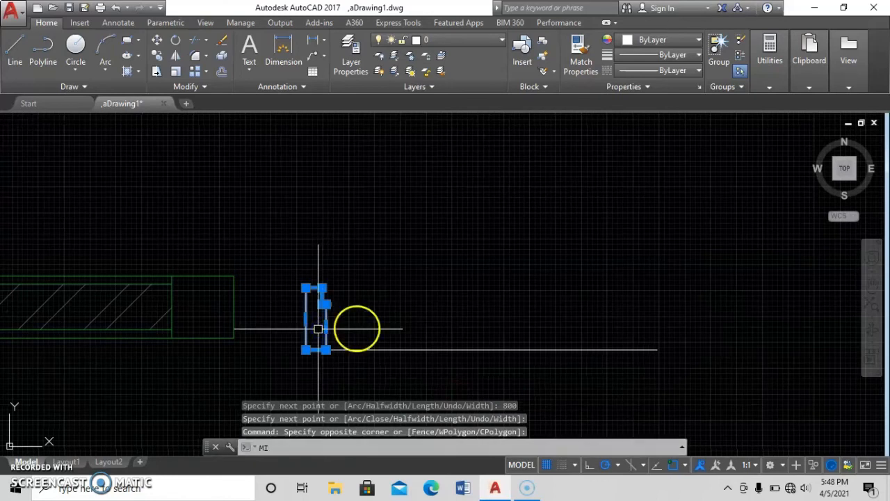
{"action": "key", "text": "Return"}
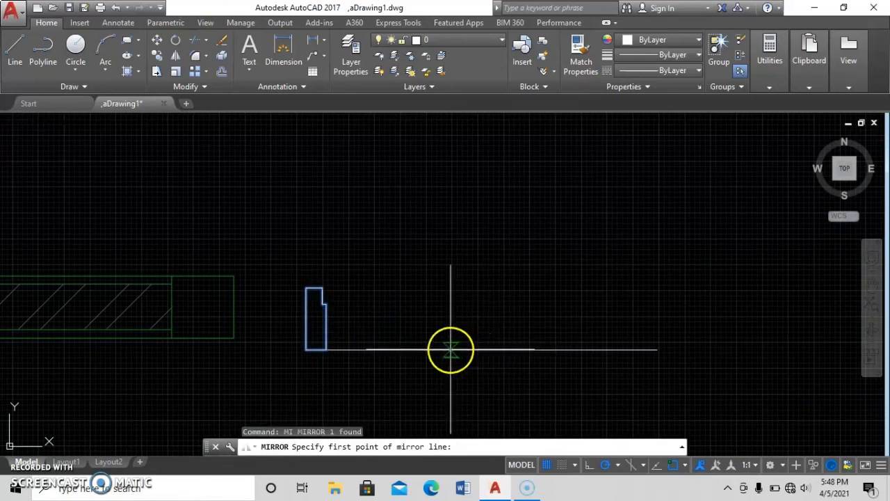
{"action": "left_click", "coordinate": [490, 354]}
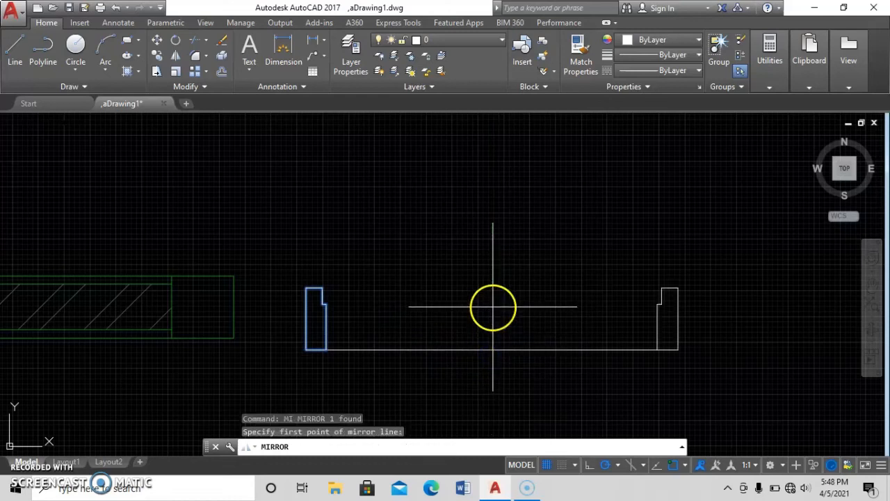
{"action": "left_click", "coordinate": [494, 307]}
{"action": "key", "text": "Return"}
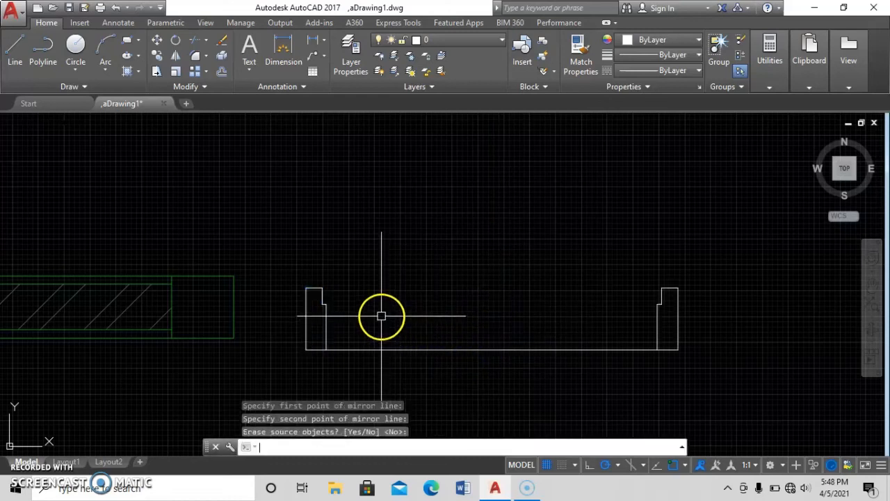
- Draw the door leaf rectangle from the left jamb's upper inner corner to the inner corner of the right jamb's notch
{"action": "type", "text": "REC"}
{"action": "key", "text": "Return"}
{"action": "left_click", "coordinate": [308, 288]}
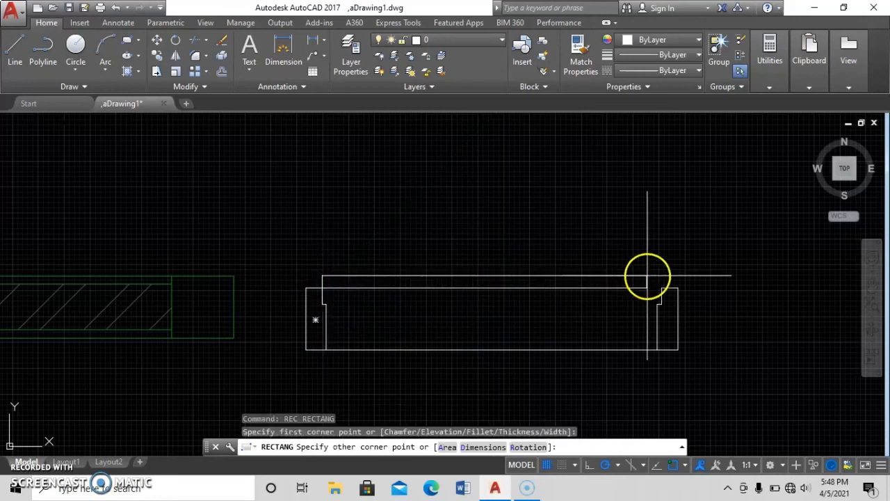
{"action": "scroll", "coordinate": [665, 320], "scroll_direction": "up", "scroll_amount": 2}
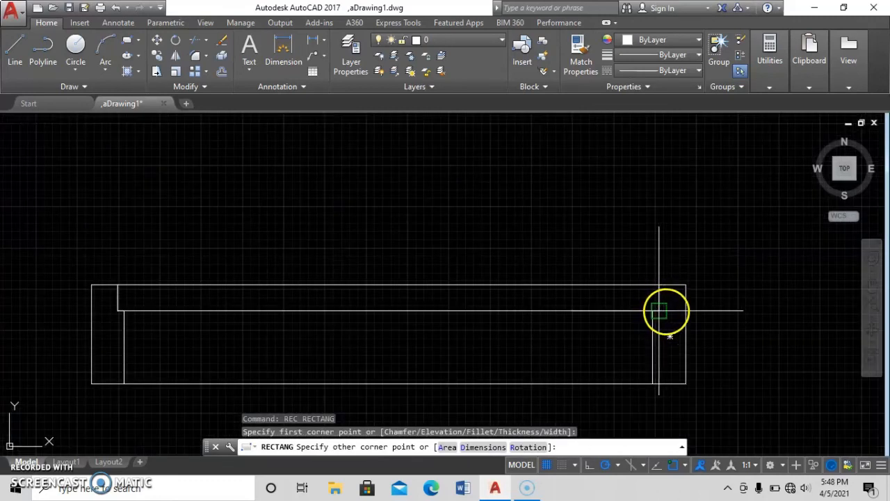
{"action": "left_click", "coordinate": [659, 310]}
- Rotate the door leaf rectangle about its upper-left corner so that it stands vertically above the left jamb
{"action": "left_click", "coordinate": [523, 310]}
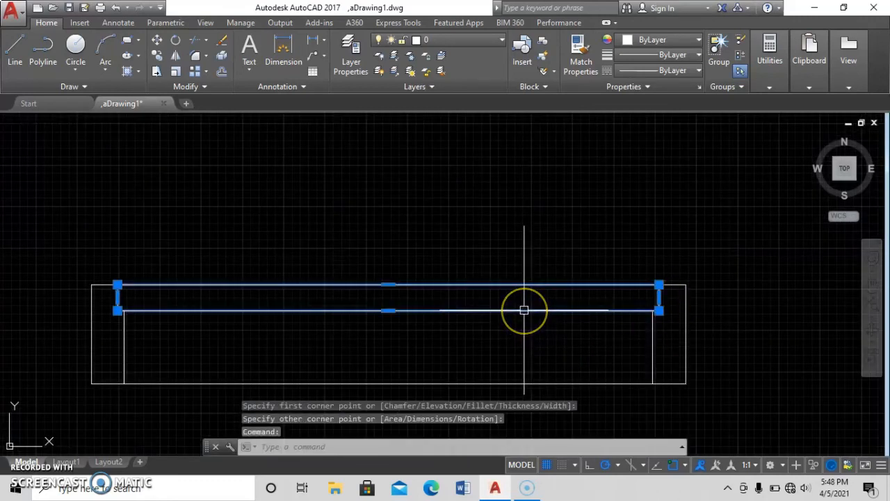
{"action": "type", "text": "RO"}
{"action": "right_click", "coordinate": [523, 316]}
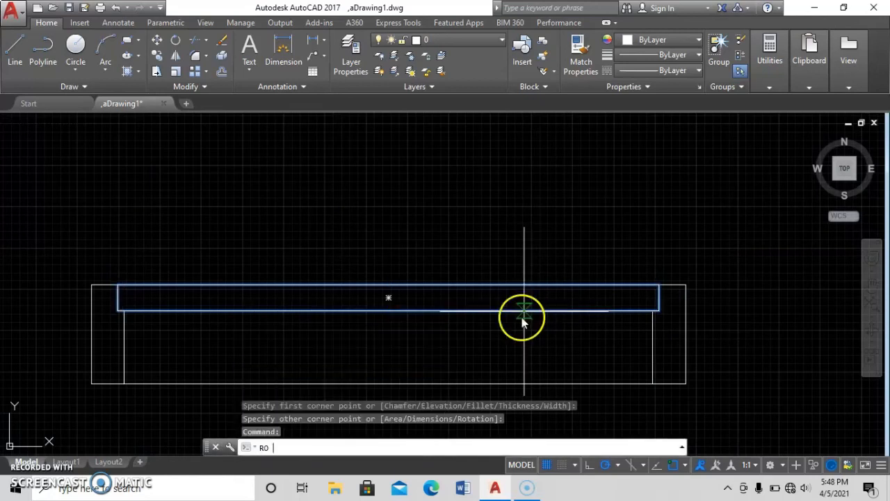
{"action": "left_click", "coordinate": [118, 285]}
{"action": "left_click", "coordinate": [123, 224]}
- Draw a three-point door swing arc through the leaf's top-left and top-right corners, ending at the right jamb's upper inner corner
{"action": "scroll", "coordinate": [300, 280], "scroll_direction": "down", "scroll_amount": 5}
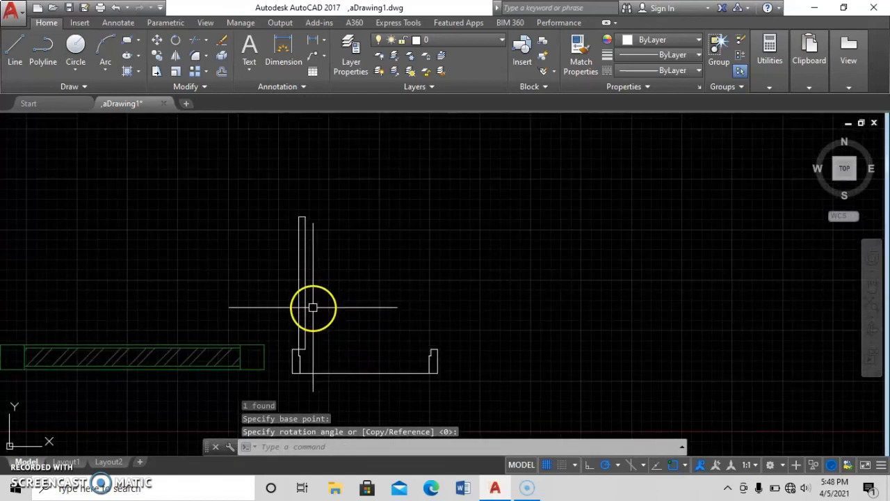
{"action": "type", "text": "ARC"}
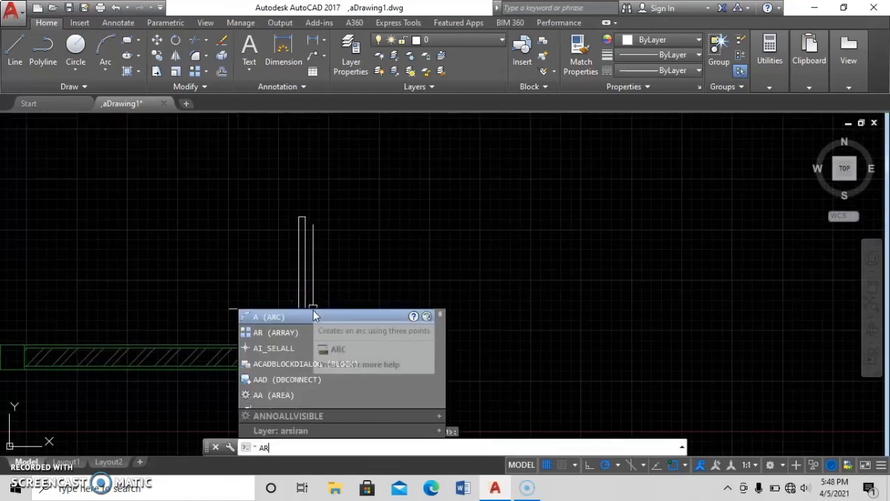
{"action": "left_click", "coordinate": [299, 216]}
{"action": "scroll", "coordinate": [300, 224], "scroll_direction": "up", "scroll_amount": 4}
{"action": "left_click", "coordinate": [318, 187]}
{"action": "scroll", "coordinate": [391, 231], "scroll_direction": "down", "scroll_amount": 4}
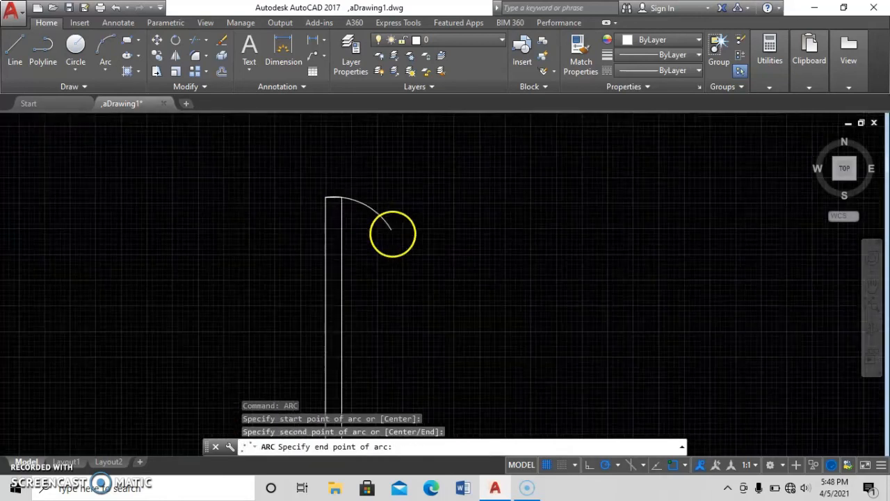
{"action": "middle_click_drag", "start_coordinate": [567, 415], "coordinate": [530, 306]}
{"action": "scroll", "coordinate": [530, 306], "scroll_direction": "up", "scroll_amount": 2}
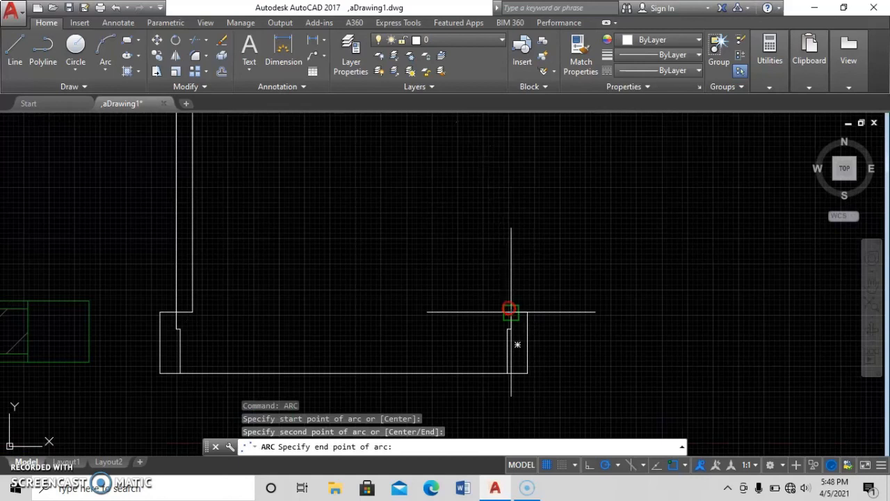
{"action": "left_click", "coordinate": [509, 307]}
- Stretch the lower end of the swing arc onto the upper inner corner of the right jamb
{"action": "left_click", "coordinate": [512, 302]}
{"action": "scroll", "coordinate": [512, 304], "scroll_direction": "up", "scroll_amount": 2}
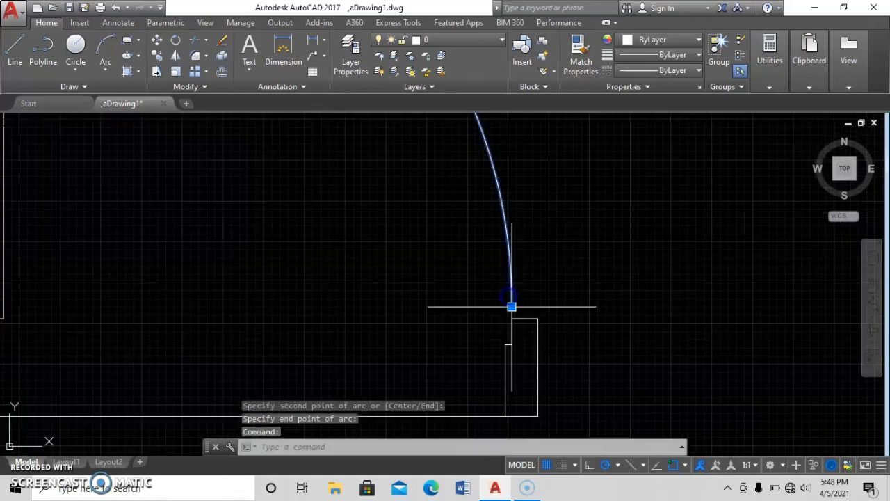
{"action": "left_click", "coordinate": [511, 308]}
{"action": "left_click", "coordinate": [514, 330]}
{"action": "scroll", "coordinate": [512, 334], "scroll_direction": "down", "scroll_amount": 3}
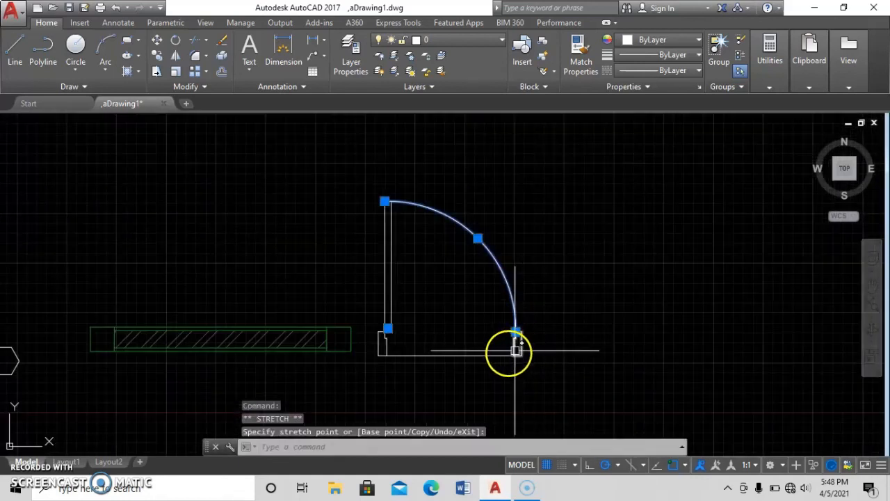
{"action": "key", "text": "Return"}
{"action": "left_click", "coordinate": [466, 340]}
{"action": "key", "text": "Escape"}
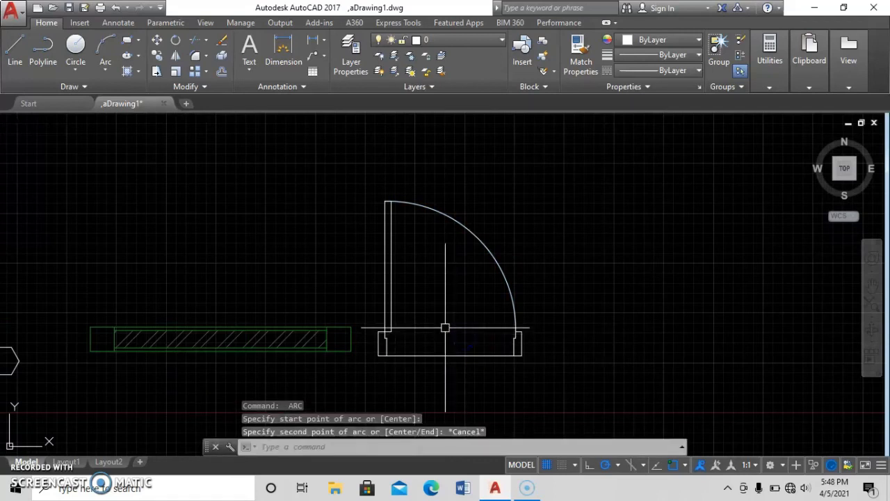
{"action": "left_click", "coordinate": [580, 246]}
{"action": "left_click", "coordinate": [363, 335]}
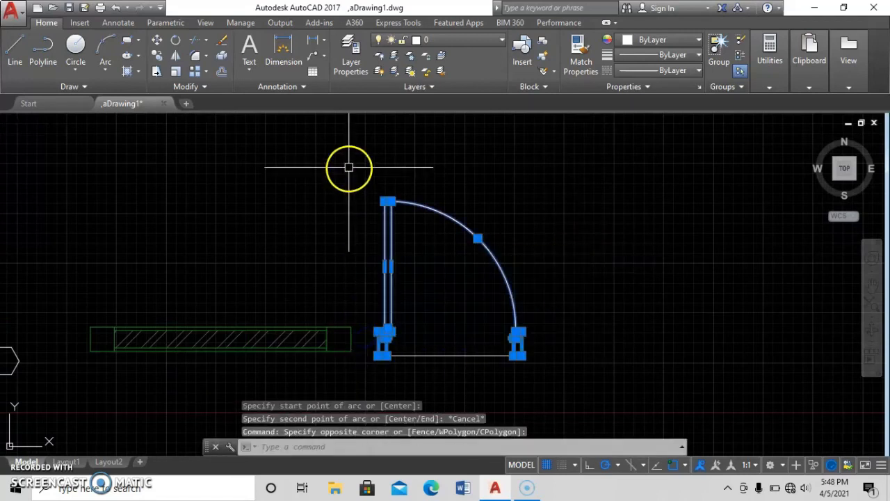
{"action": "key", "text": "Escape"}
- Assign the door leaf, swing arc and both jambs to the kusen layer
{"action": "left_click", "coordinate": [571, 163]}
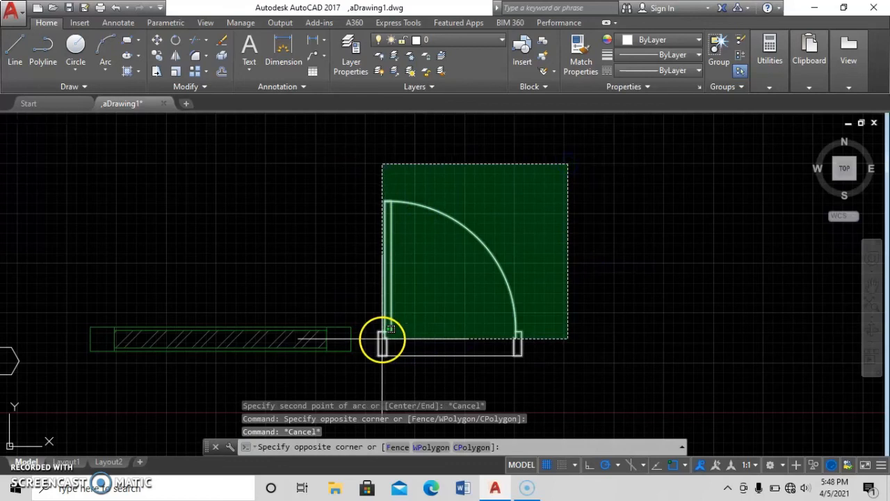
{"action": "left_click", "coordinate": [383, 341]}
{"action": "left_click", "coordinate": [407, 40]}
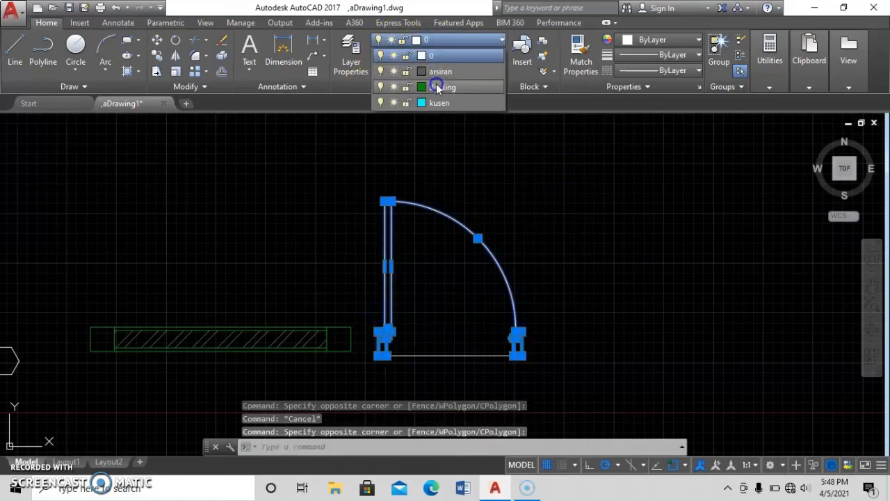
{"action": "left_click", "coordinate": [441, 103]}
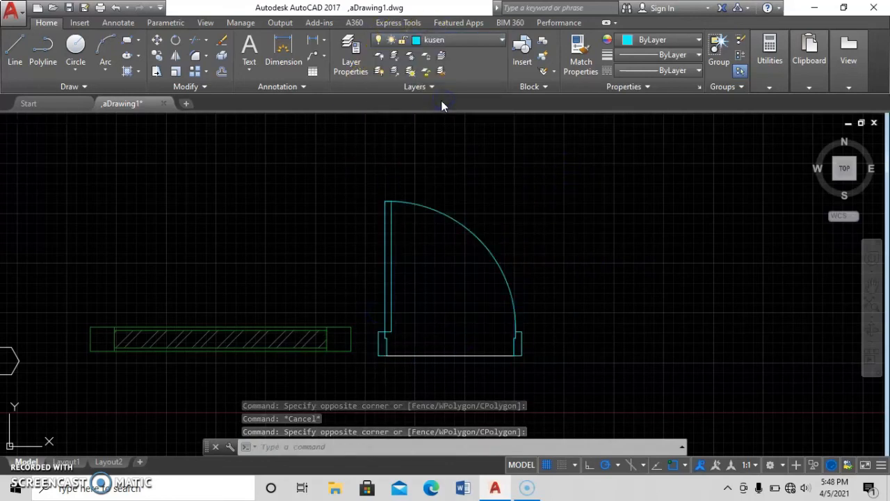
{"action": "scroll", "coordinate": [446, 308], "scroll_direction": "up", "scroll_amount": 2}
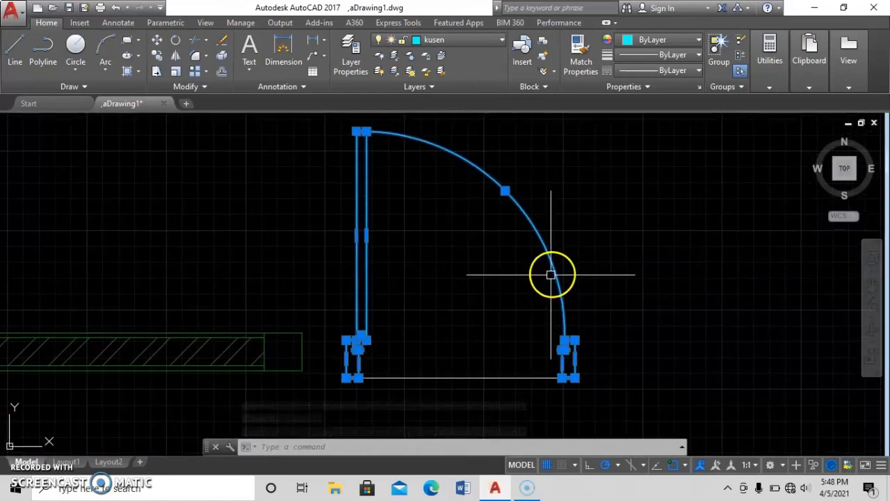
{"action": "key", "text": "Escape"}
- Move only the door swing arc to the arsiran layer
{"action": "left_click", "coordinate": [582, 192]}
{"action": "left_click", "coordinate": [471, 290]}
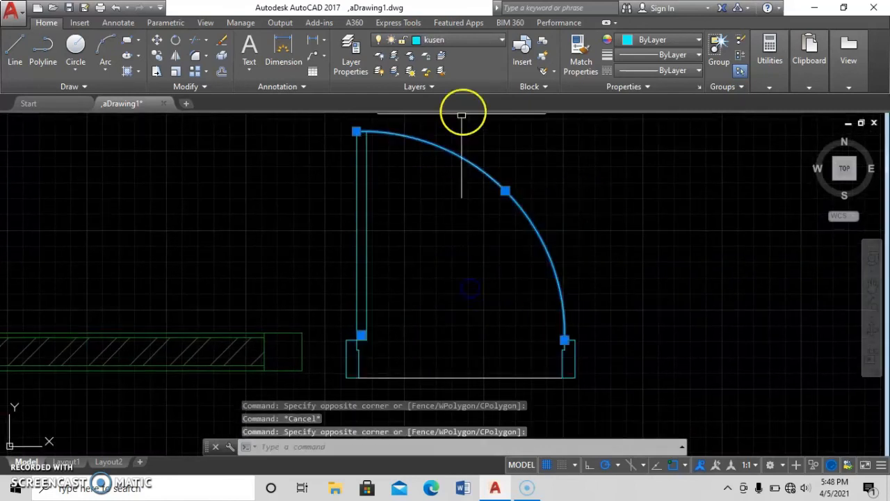
{"action": "left_click", "coordinate": [462, 43]}
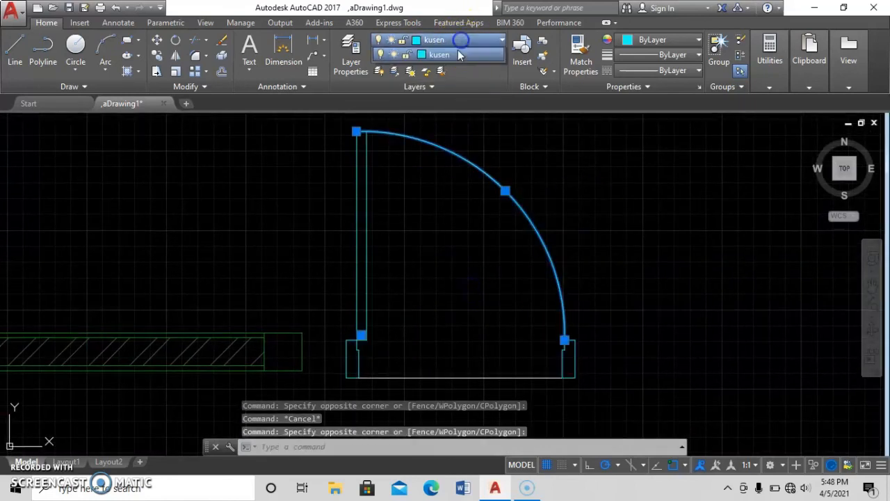
{"action": "left_click", "coordinate": [447, 68]}
{"action": "scroll", "coordinate": [543, 232], "scroll_direction": "down", "scroll_amount": 2}
{"action": "key", "text": "Escape"}
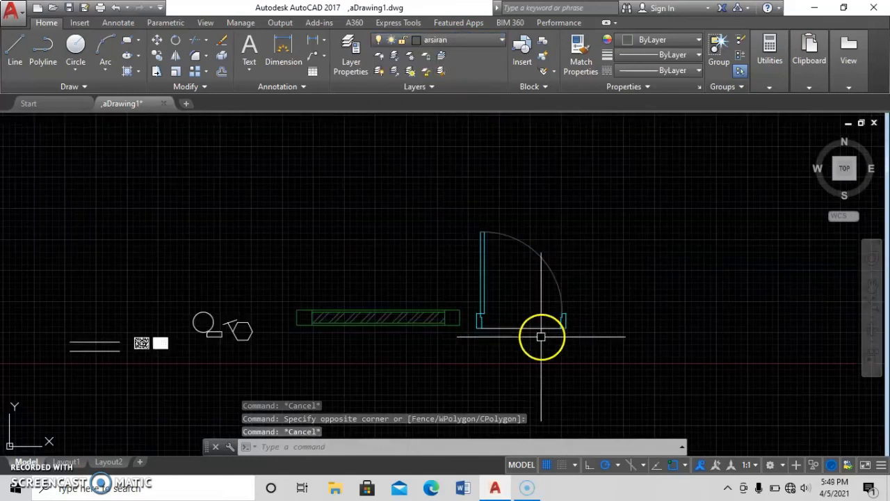
- Erase the horizontal line joining the lower corners of the two door jambs
{"action": "left_click", "coordinate": [536, 317]}
{"action": "left_click", "coordinate": [517, 351]}
{"action": "type", "text": "e"}
{"action": "key", "text": "Return"}
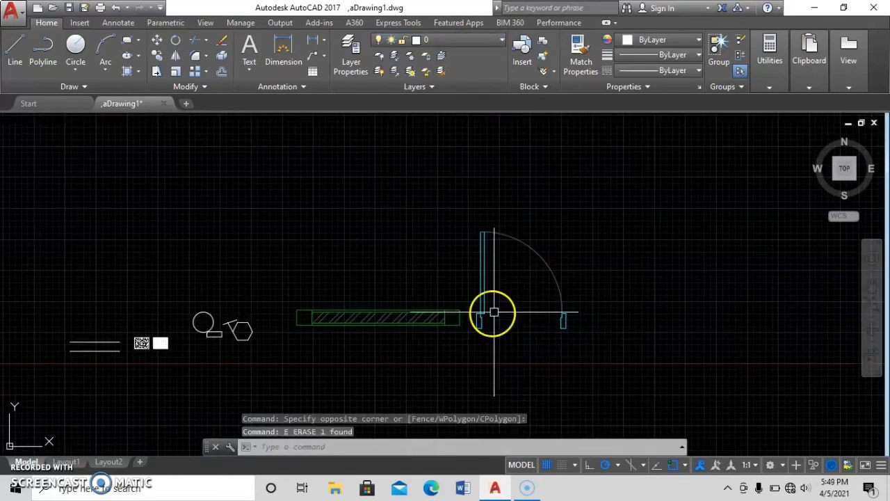
- Move the whole door with its frame so the left jamb's lower-left corner meets the lower-right corner of the wall's right column
{"action": "scroll", "coordinate": [494, 312], "scroll_direction": "up", "scroll_amount": 3}
{"action": "left_click", "coordinate": [706, 354]}
{"action": "left_click", "coordinate": [439, 230]}
{"action": "type", "text": "m"}
{"action": "key", "text": "Return"}
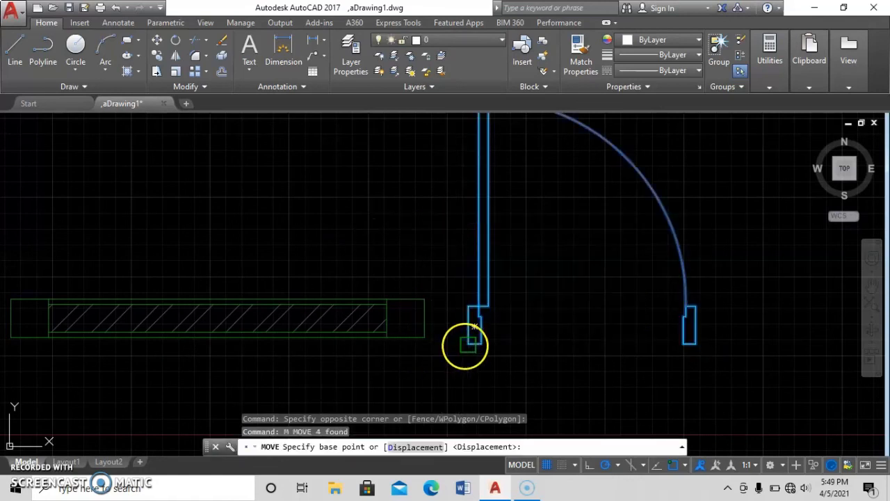
{"action": "left_click", "coordinate": [467, 343]}
{"action": "left_click", "coordinate": [423, 337]}
- Inspect the joint between the left door jamb and the wall's column, and the opening across to the right jamb
{"action": "scroll", "coordinate": [548, 298], "scroll_direction": "down", "scroll_amount": 4}
{"action": "scroll", "coordinate": [507, 297], "scroll_direction": "up", "scroll_amount": 2}
{"action": "scroll", "coordinate": [507, 297], "scroll_direction": "up", "scroll_amount": 2}
{"action": "mouse_move", "coordinate": [507, 297]}
{"action": "middle_mouse_down"}
{"action": "mouse_move", "coordinate": [541, 272]}
{"action": "mouse_move", "coordinate": [596, 298]}
{"action": "mouse_move", "coordinate": [789, 324]}
{"action": "middle_mouse_up"}
{"action": "scroll", "coordinate": [605, 309], "scroll_direction": "down", "scroll_amount": 2}
{"action": "scroll", "coordinate": [616, 317], "scroll_direction": "up", "scroll_amount": 4}
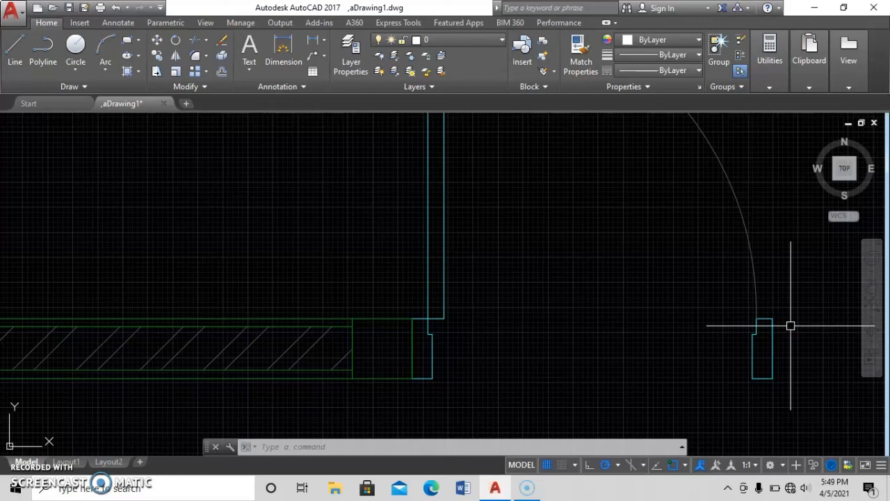
{"action": "scroll", "coordinate": [469, 332], "scroll_direction": "down", "scroll_amount": 7}
{"action": "scroll", "coordinate": [407, 324], "scroll_direction": "up", "scroll_amount": 5}
{"action": "scroll", "coordinate": [413, 328], "scroll_direction": "up", "scroll_amount": 2}
{"action": "middle_click_drag", "start_coordinate": [479, 323], "coordinate": [478, 362]}
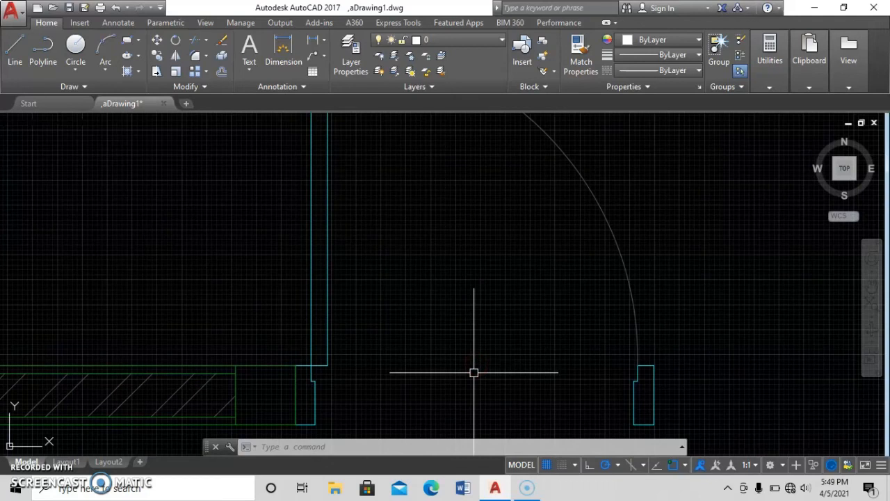